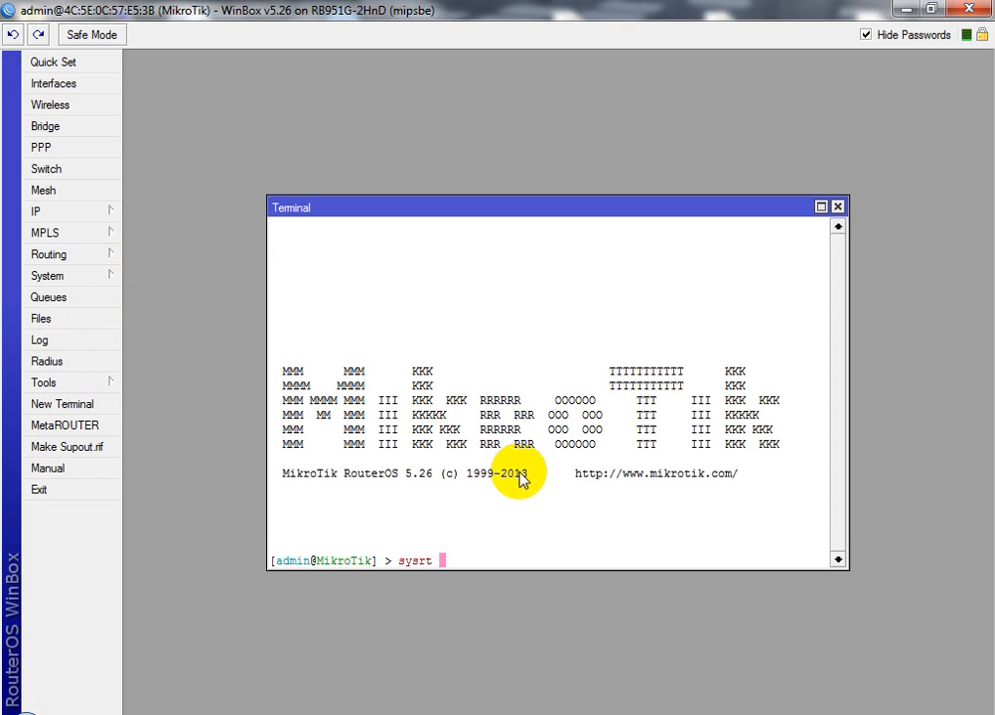
Run 'system identity set name=VPN-Client' in the terminal, then close the terminal
key(BackSpace)
text(t)
key(Tab)
text(i)
key(Tab)
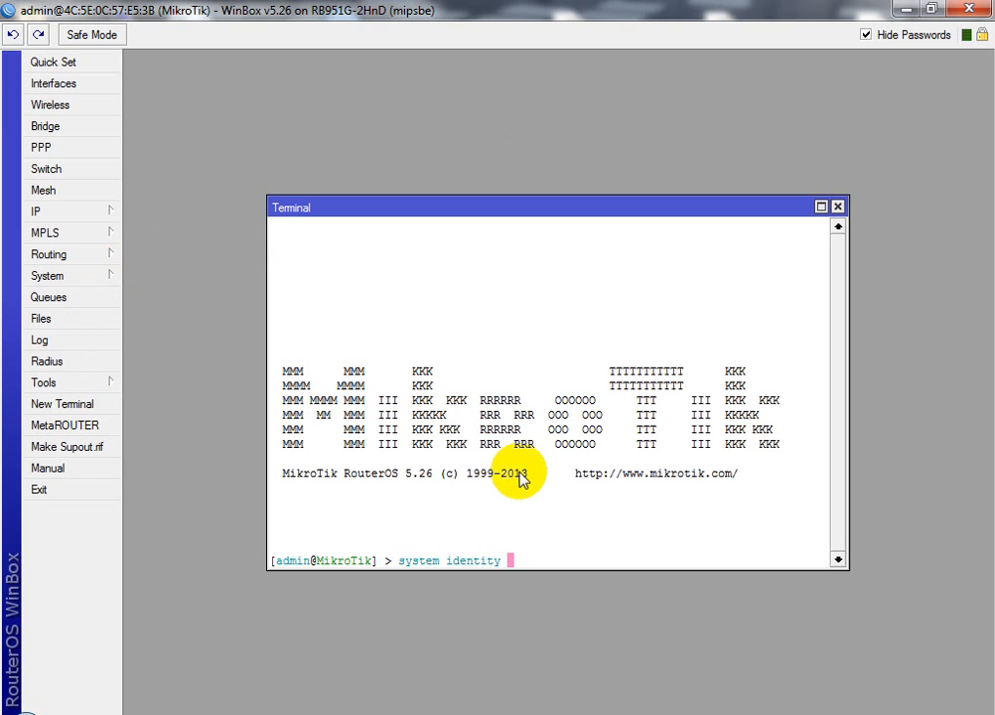
text(set name=Bra)
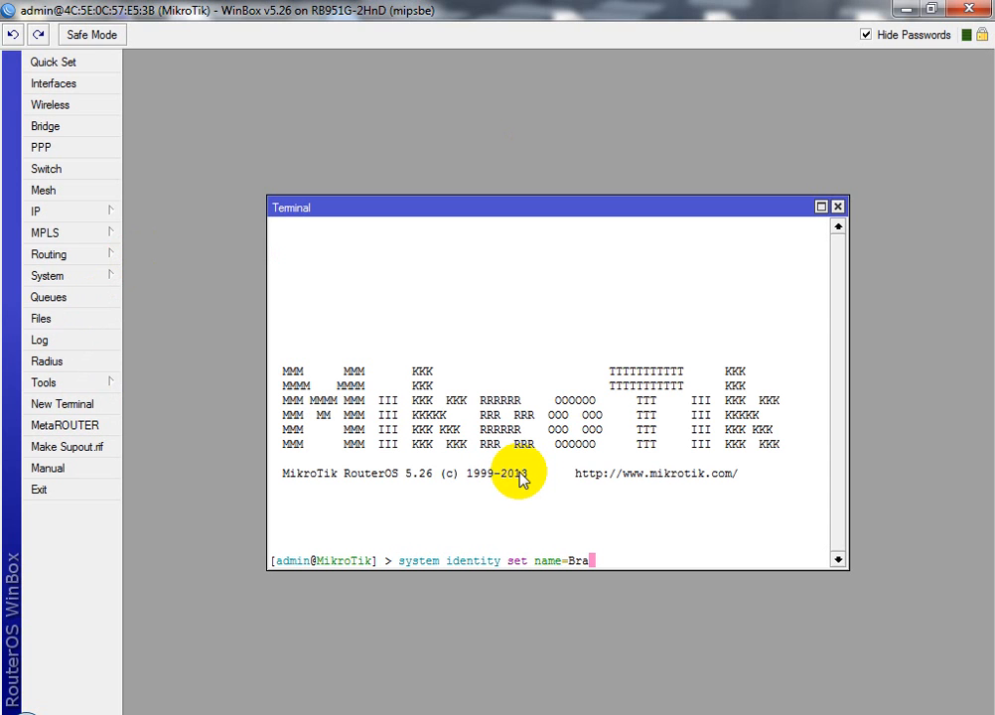
key(BackSpace)
key(BackSpace)
key(BackSpace)
text(VPN-Client)
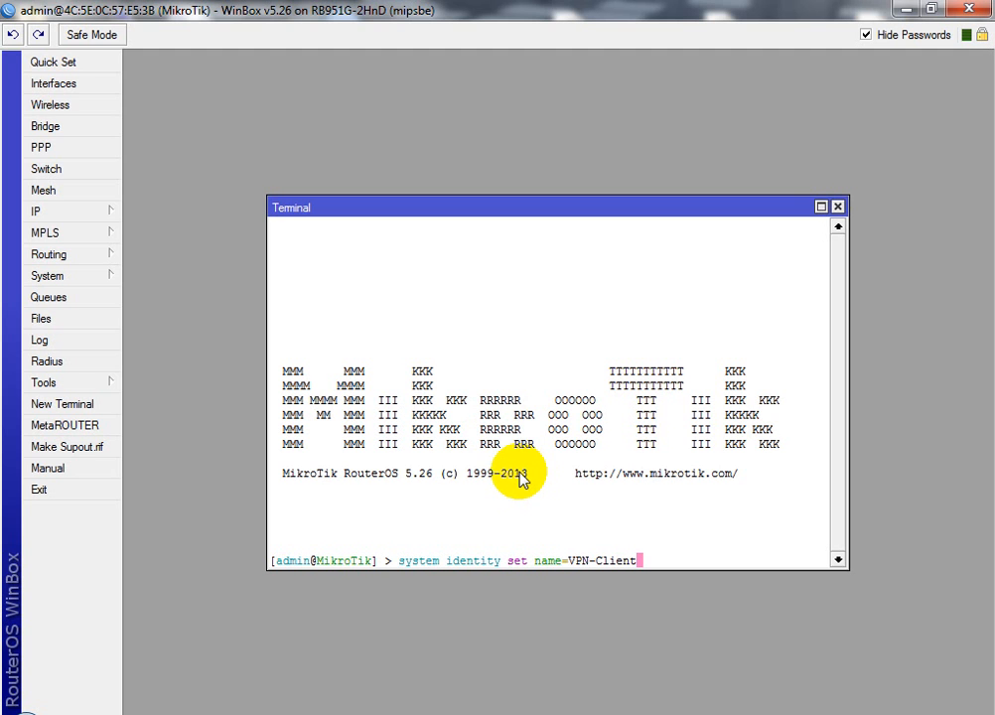
key(Return)
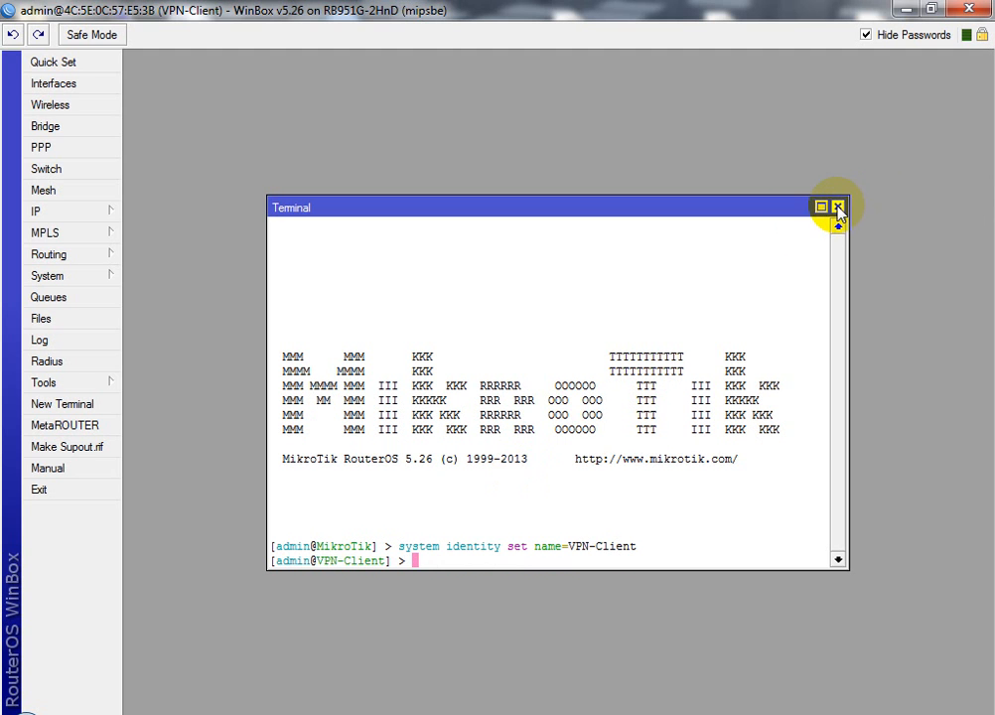
click(837, 207)
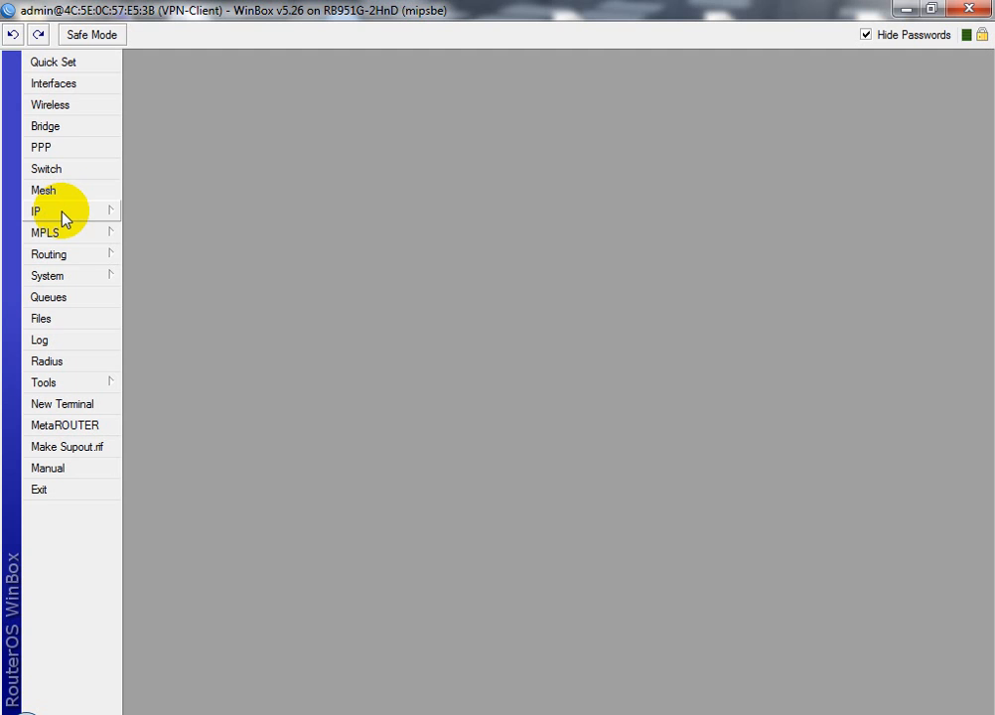
Enable the disabled wlan1 wireless interface
click(80, 109)
click(220, 310)
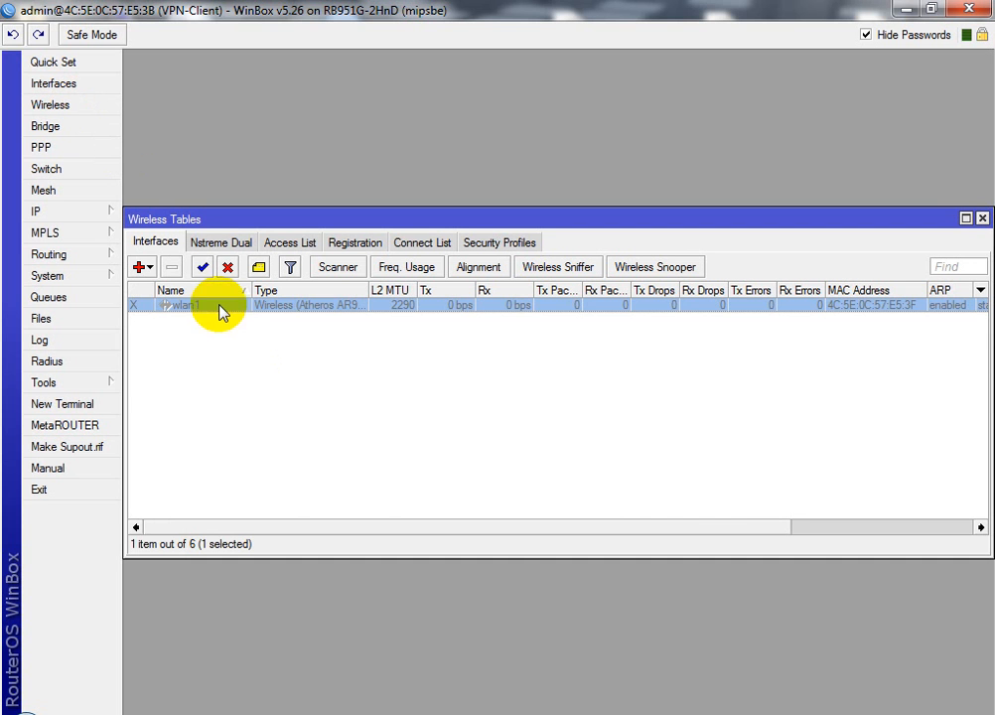
click(203, 267)
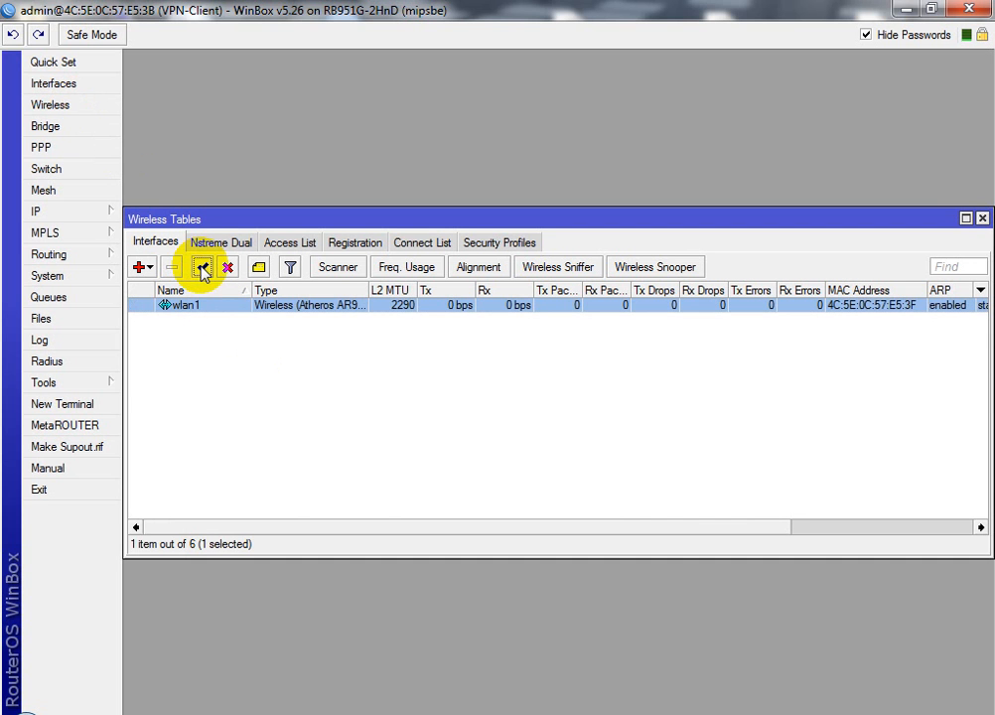
Set wlan1's wireless band to 2GHz-B/G/N
double_click(265, 307)
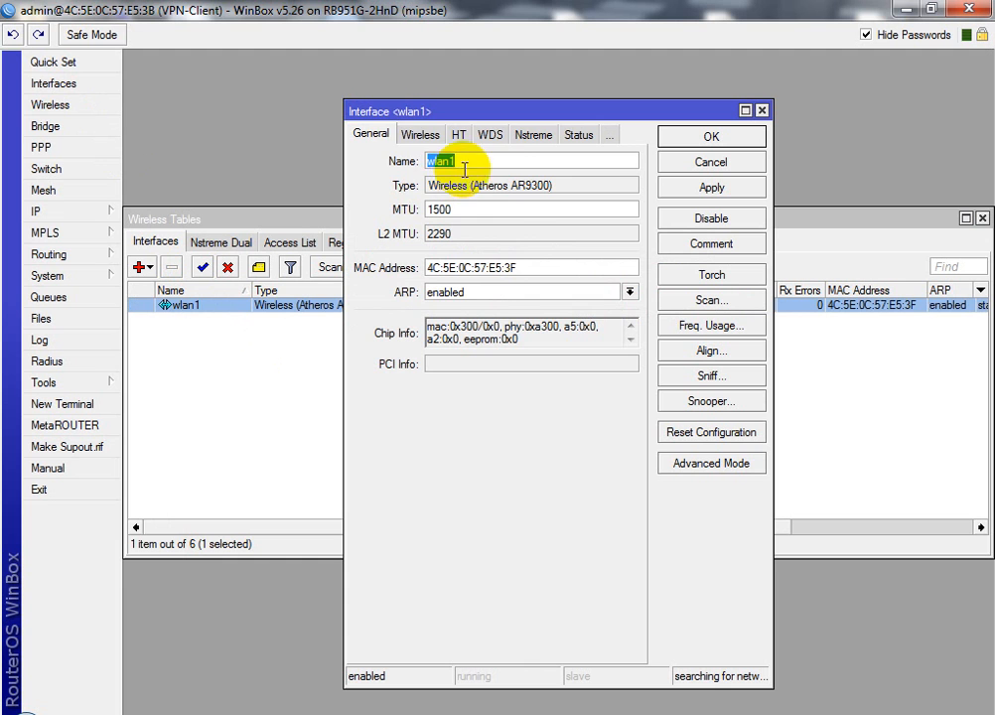
click(415, 139)
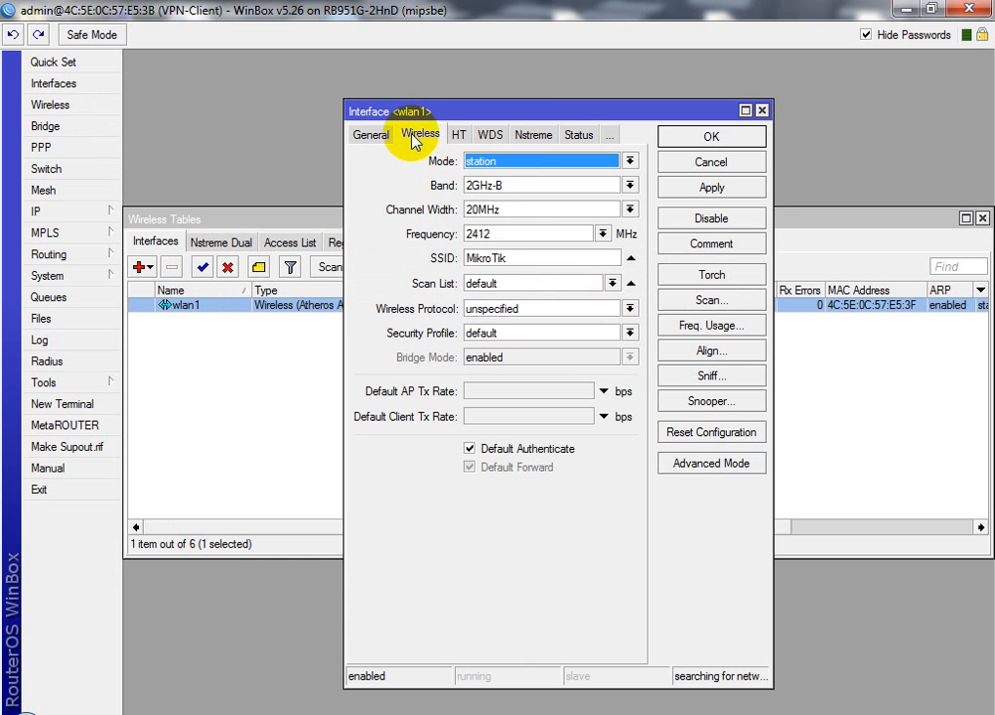
click(528, 187)
click(516, 249)
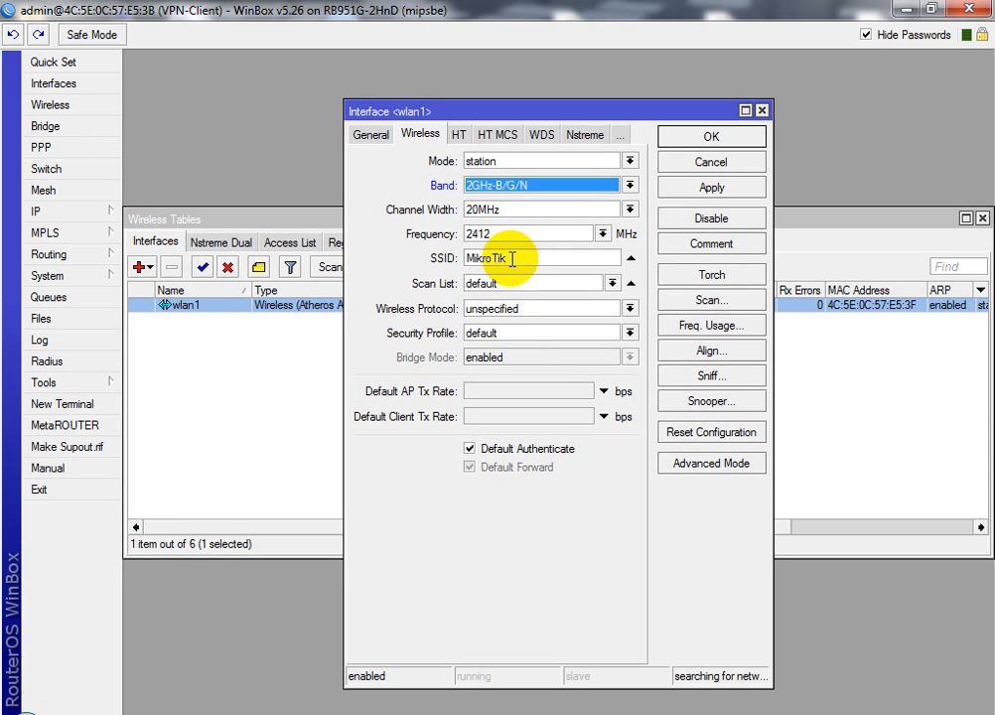
Scan for networks and connect wlan1 to the IT Training Center SSID
click(710, 300)
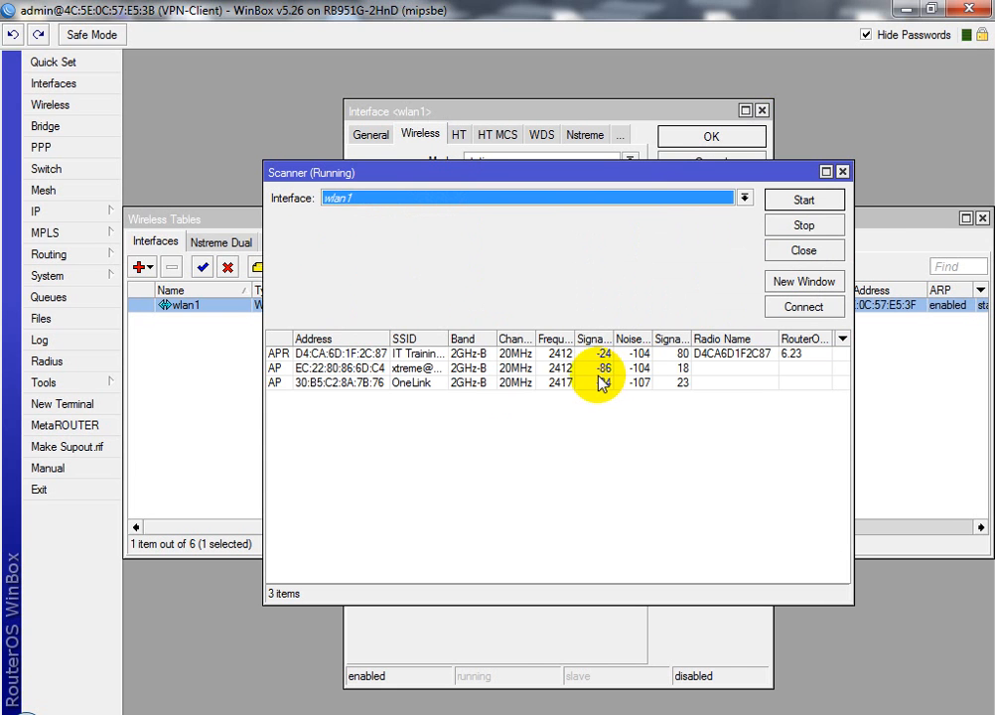
drag(442, 343, 508, 341)
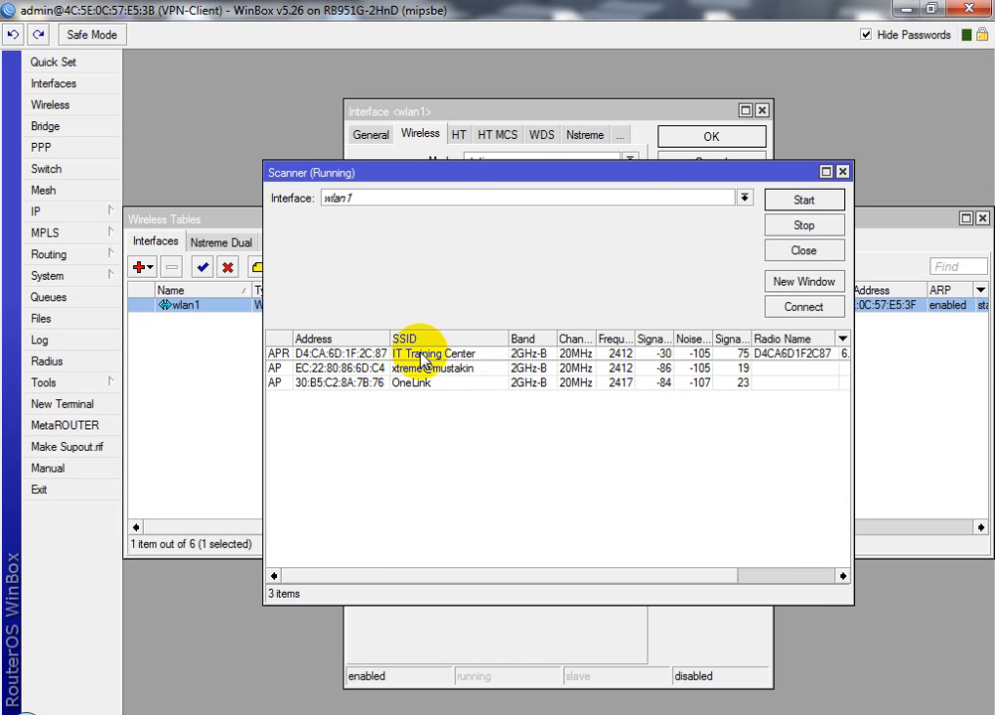
click(421, 356)
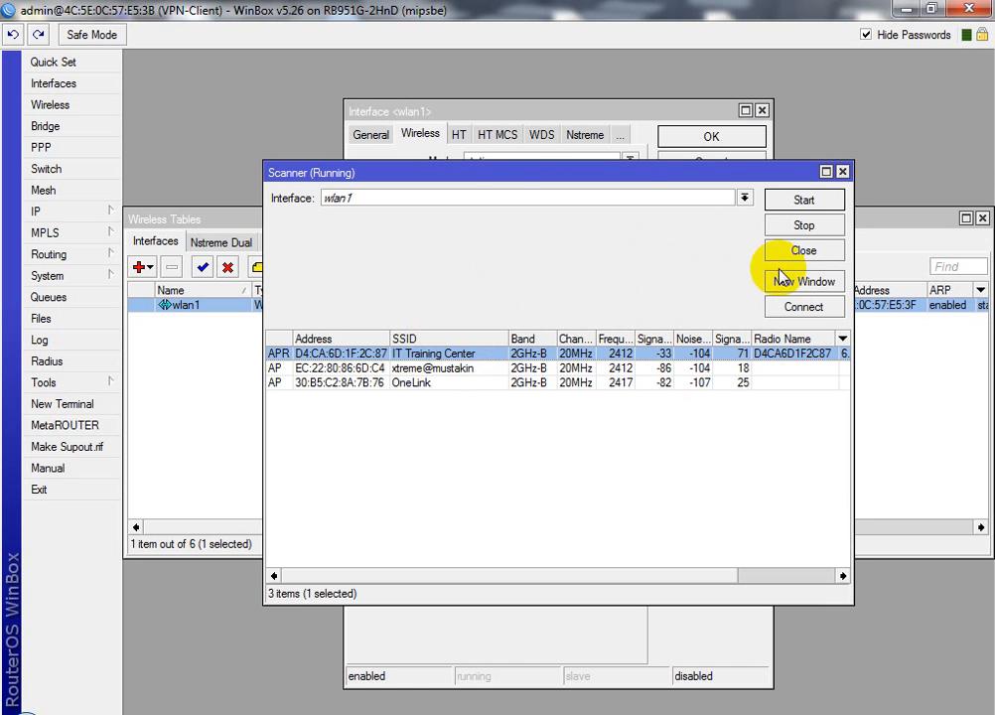
click(803, 308)
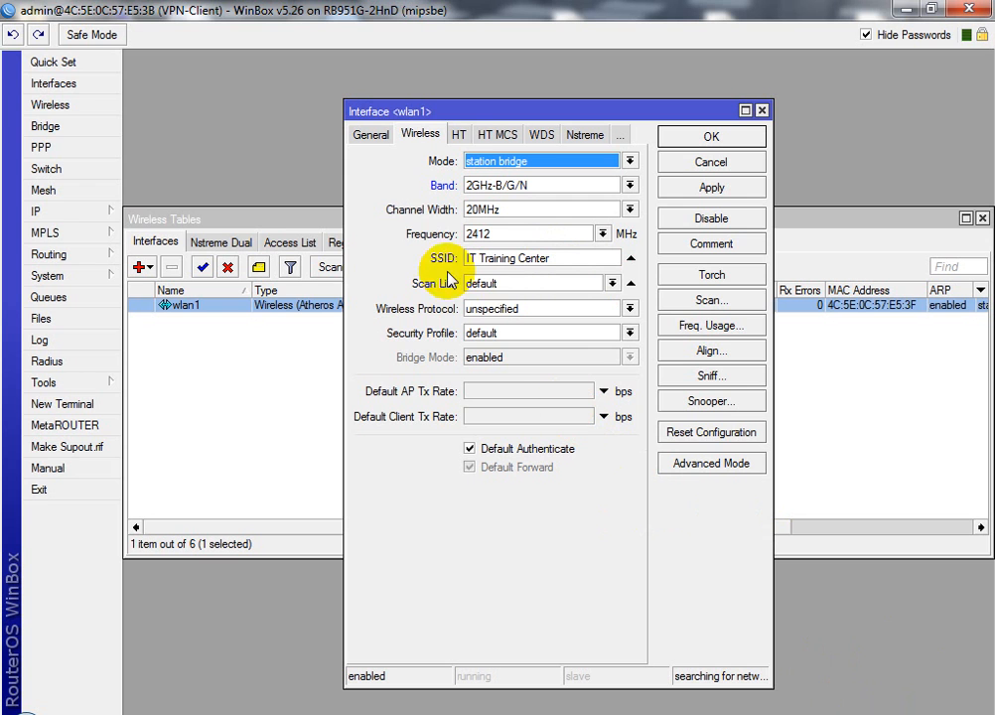
Create security profile profile1 using WPA PSK only, with the pre-shared key entered
click(283, 312)
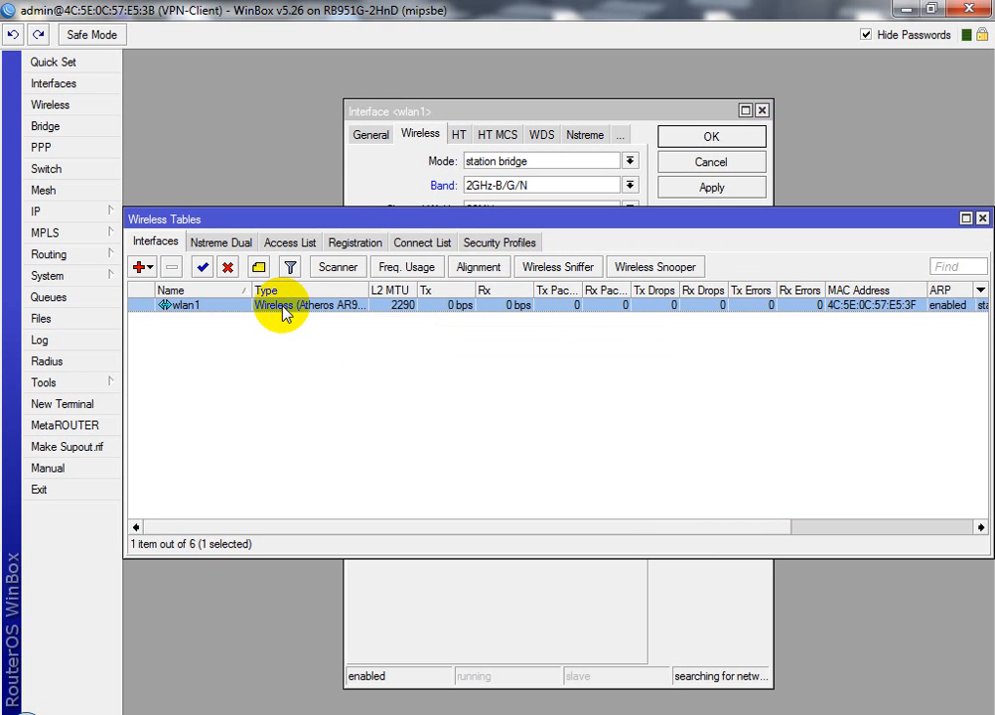
click(474, 244)
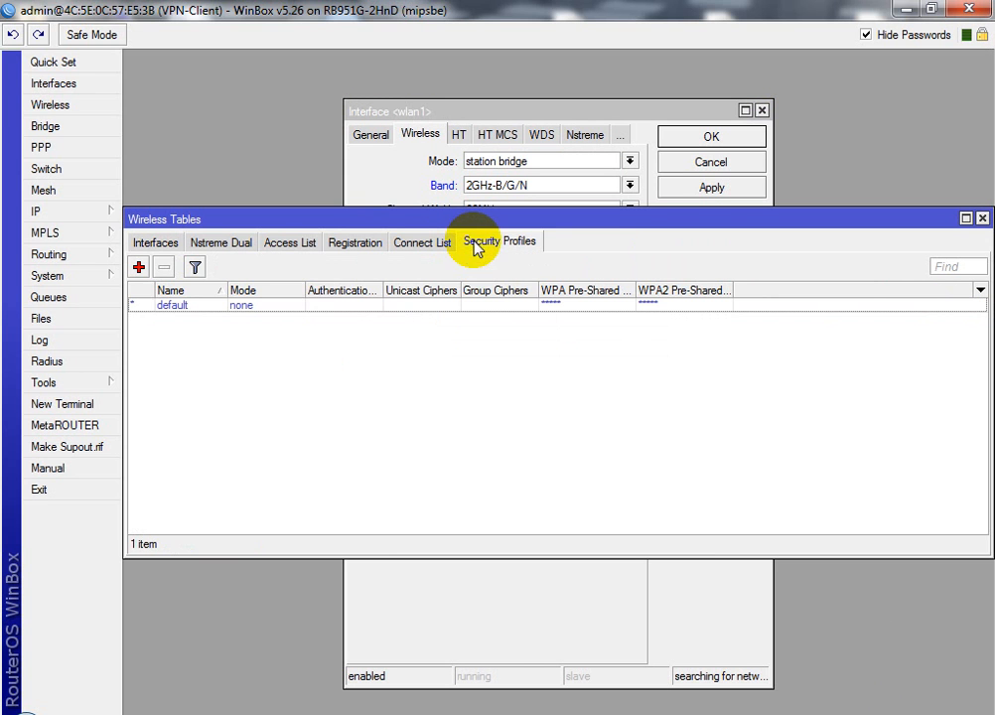
click(139, 268)
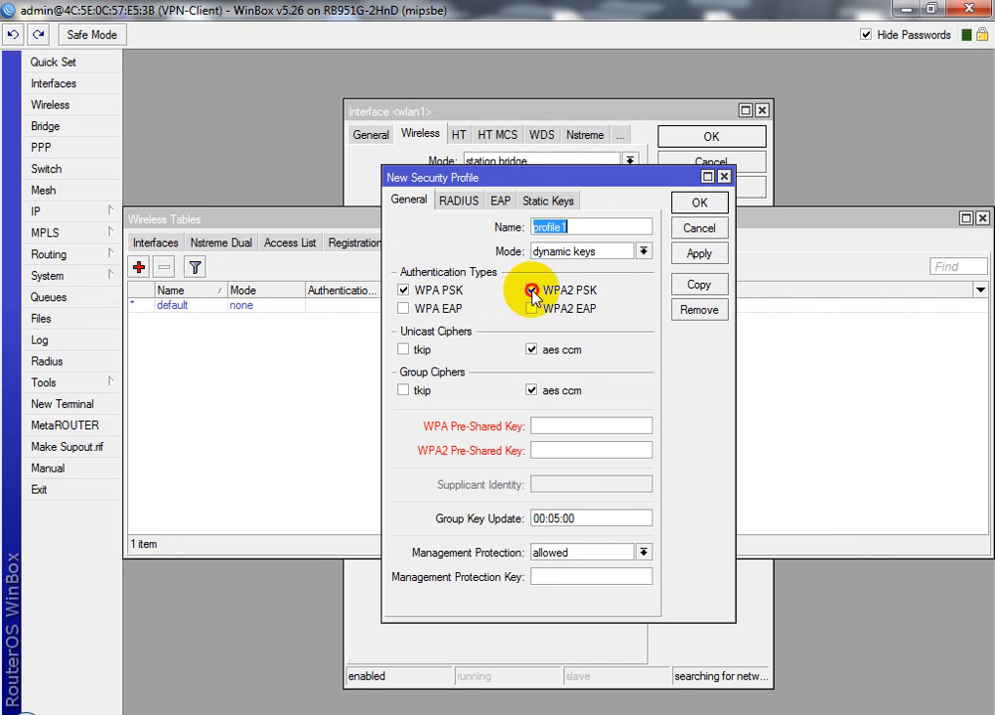
click(531, 289)
click(573, 424)
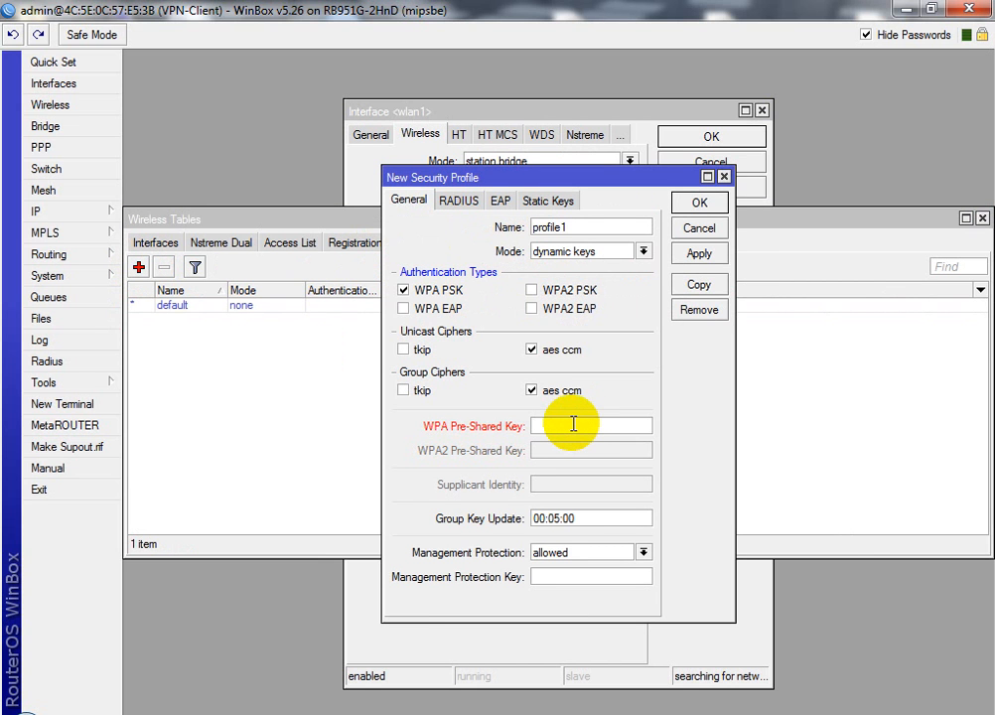
text(**********)
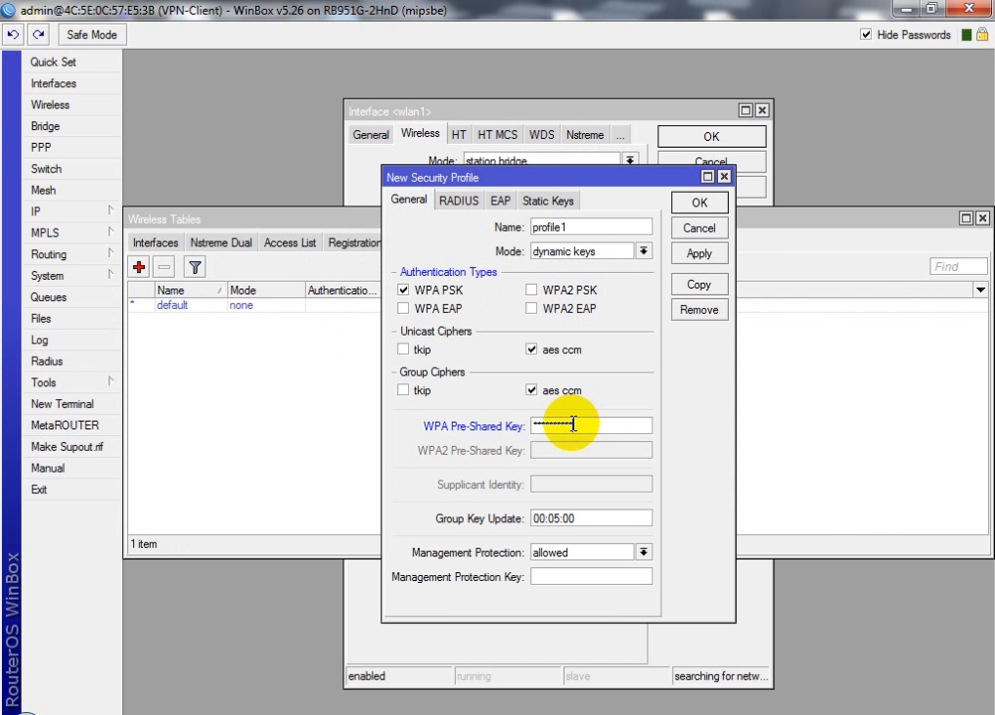
text(*)
click(700, 204)
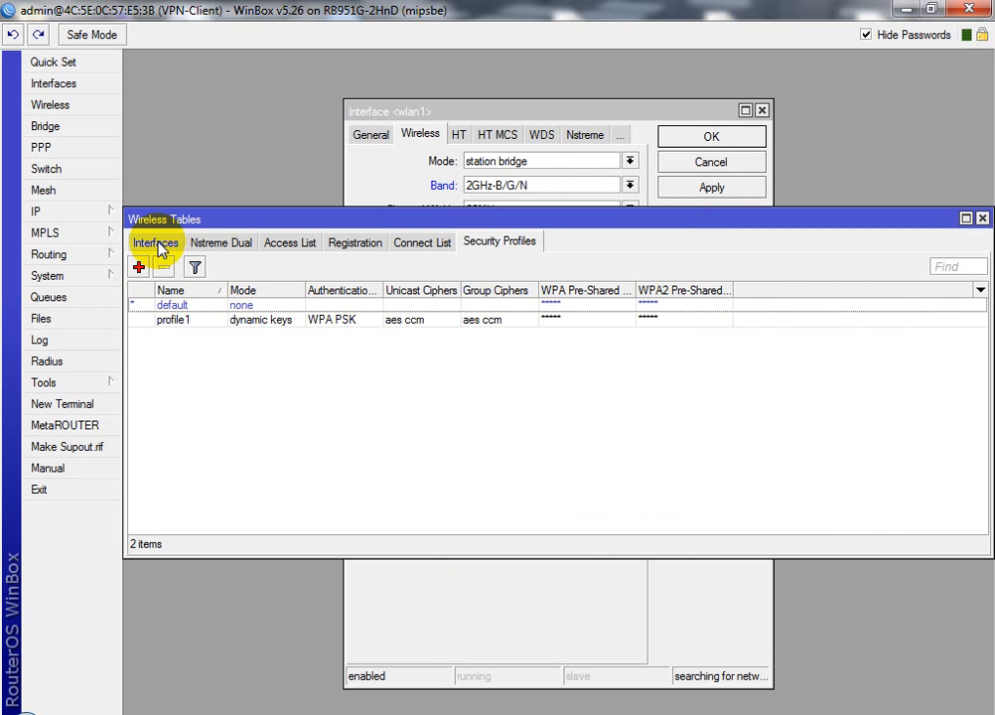
click(156, 243)
Assign security profile profile1 to wlan1 and save its settings
double_click(412, 305)
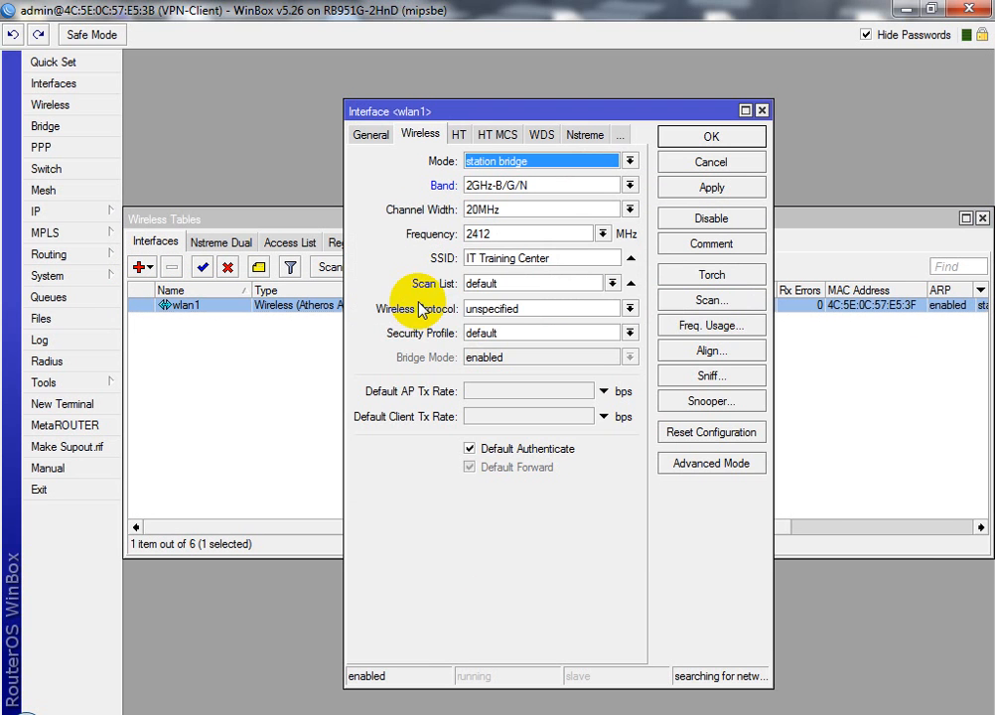
click(630, 334)
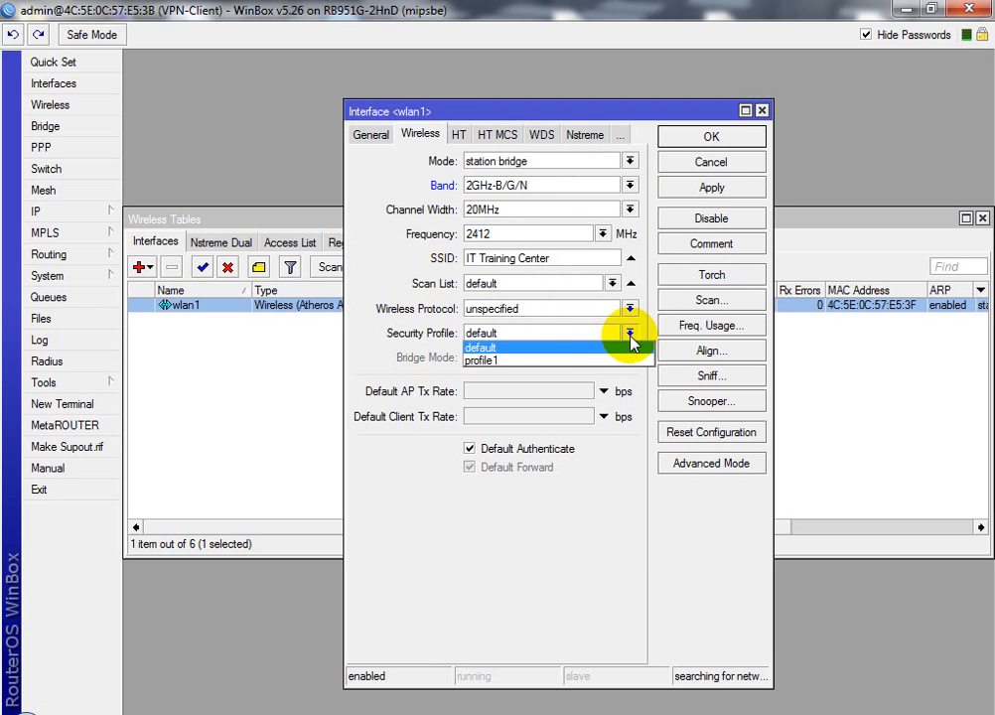
click(544, 361)
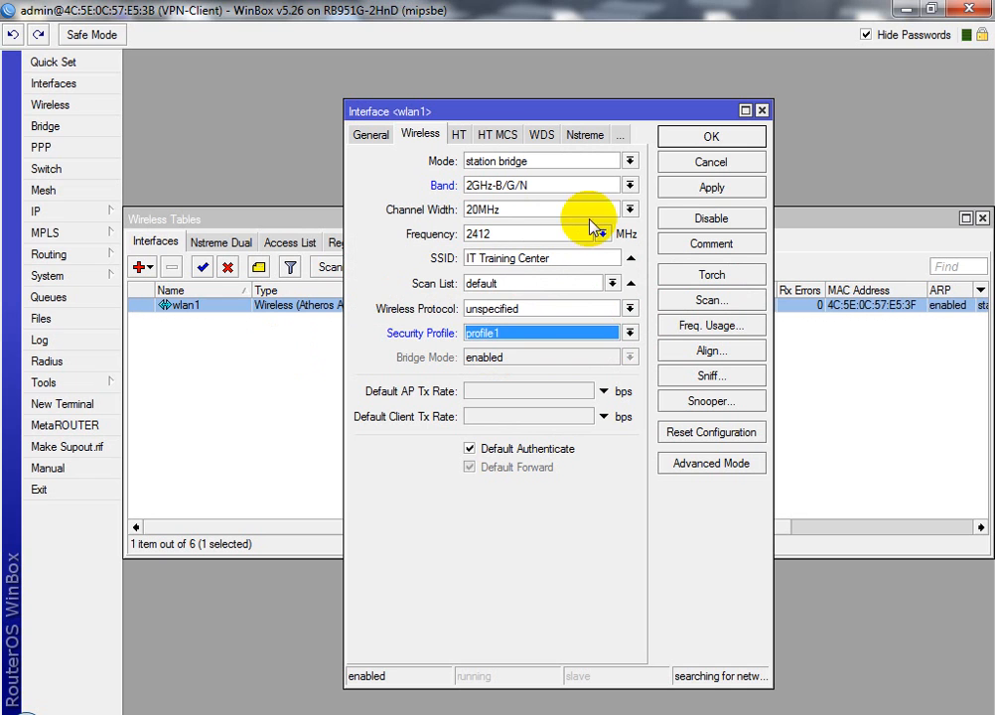
click(702, 191)
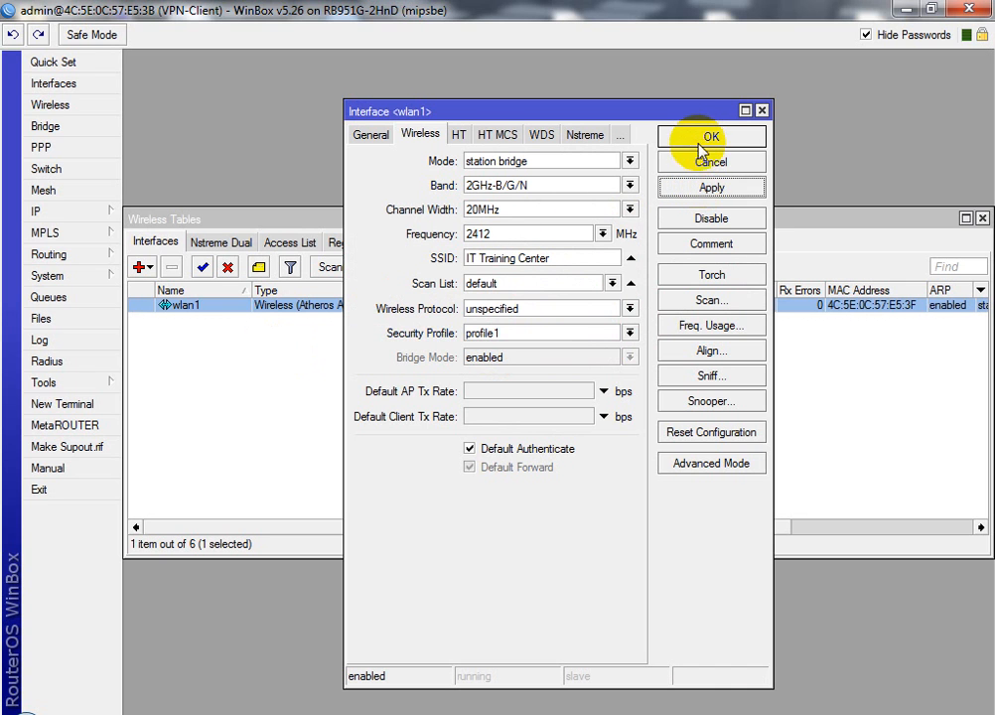
click(704, 138)
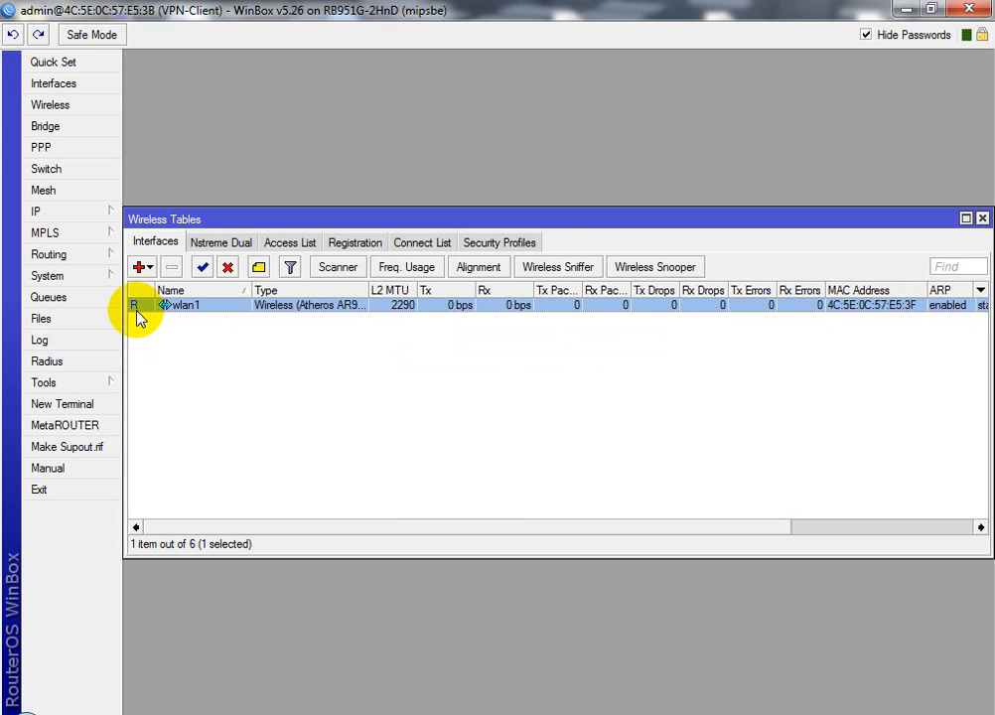
Ping google.com from a new terminal, which fails to resolve
click(70, 405)
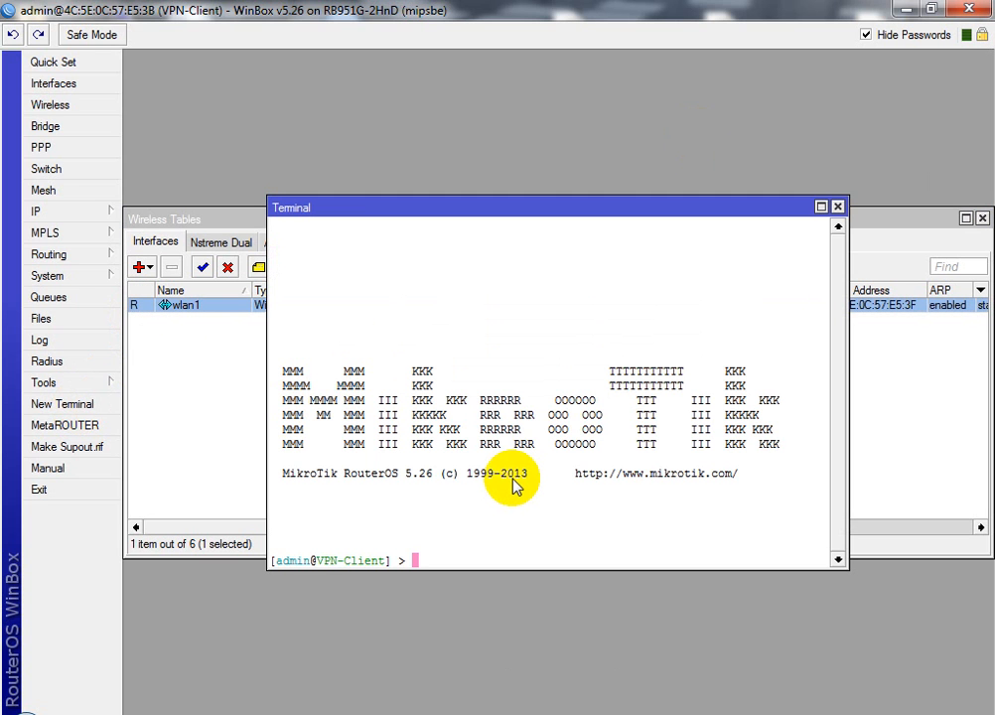
text(ping google)
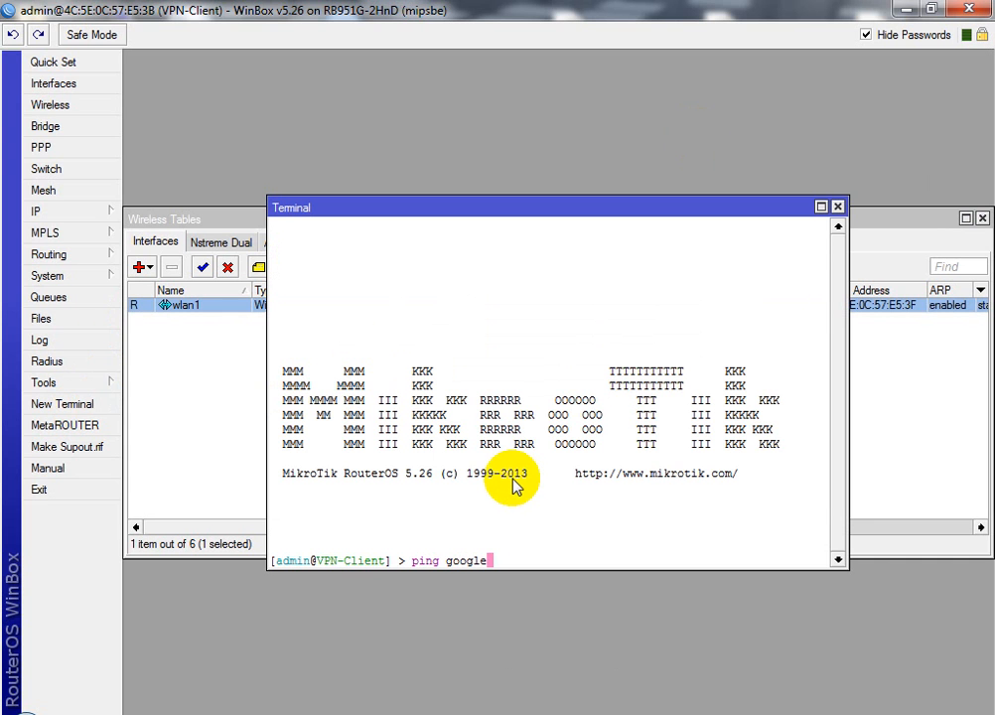
text(.com)
key(Return)
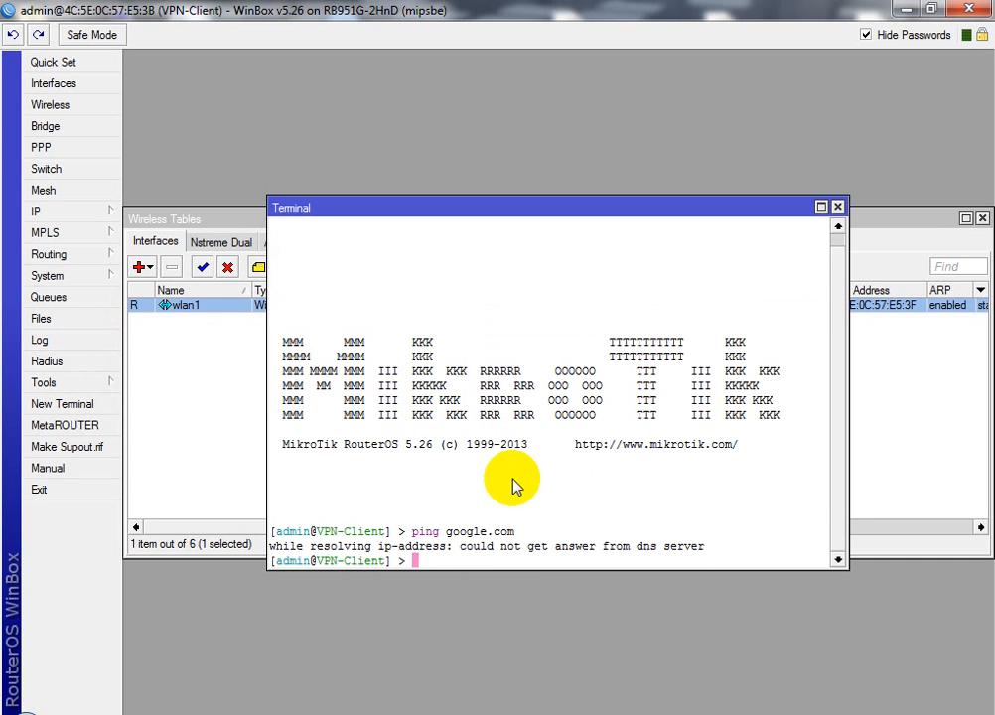
Replace the router's DNS server 0.0.0.0 with 8.8.8.8
click(38, 212)
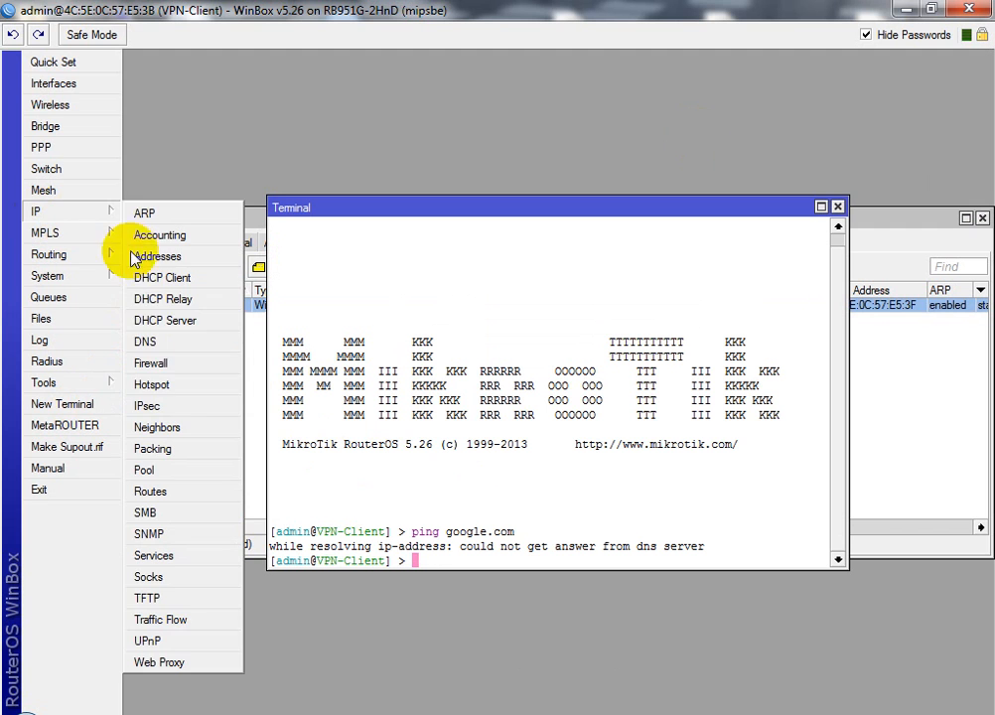
click(149, 342)
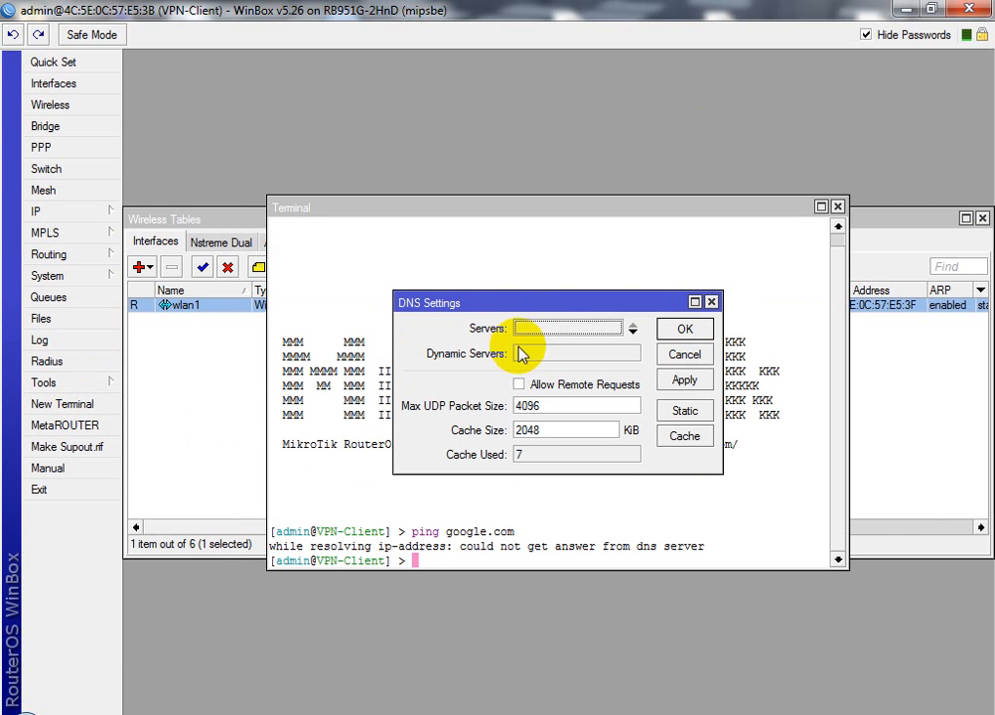
double_click(544, 328)
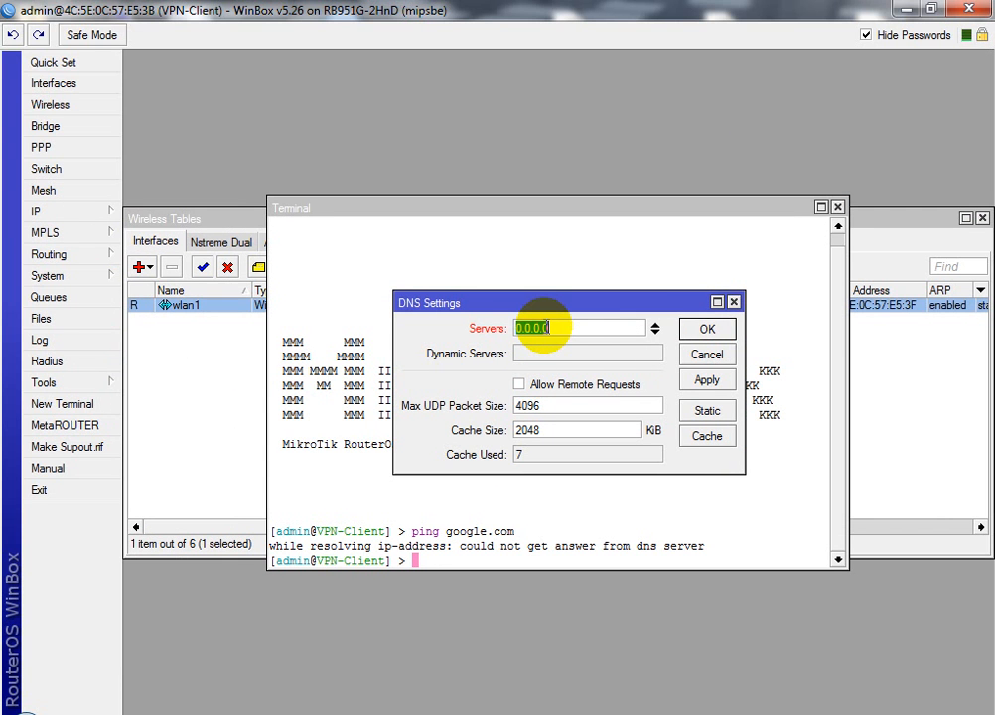
text(8.8.8.8)
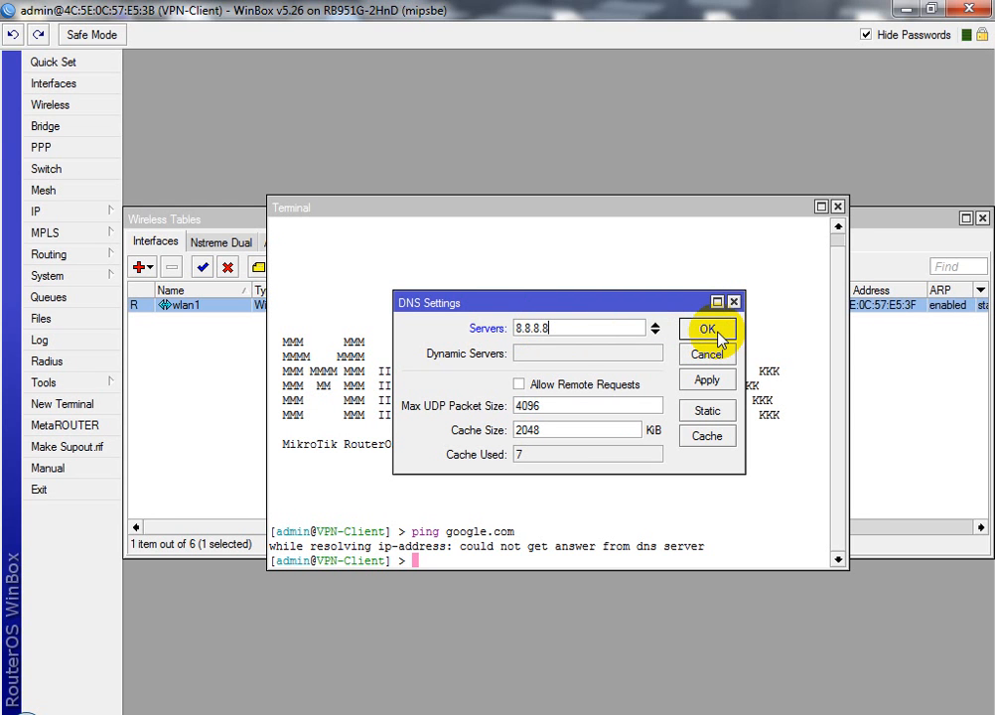
click(718, 333)
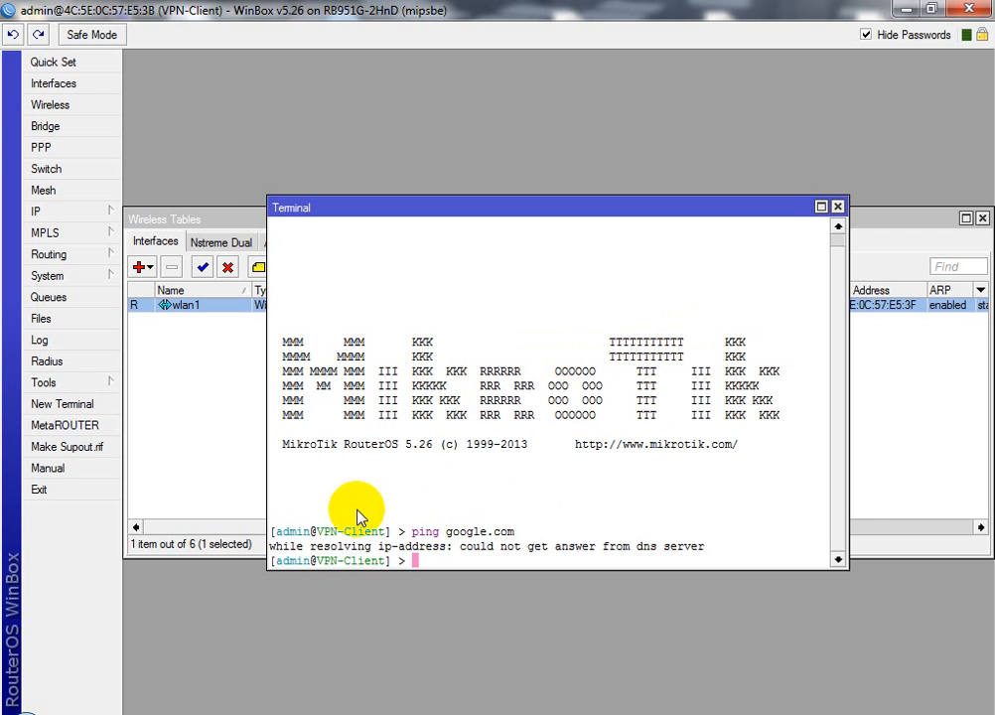
Open the IP address list and add a new DHCP client on interface wlan1
click(201, 466)
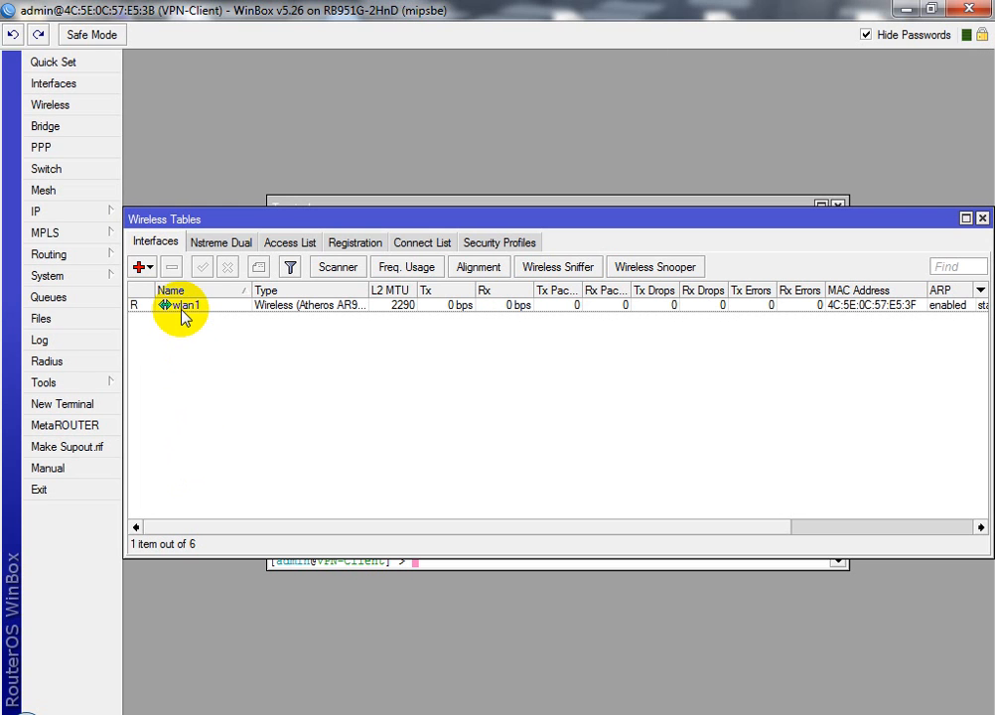
click(69, 212)
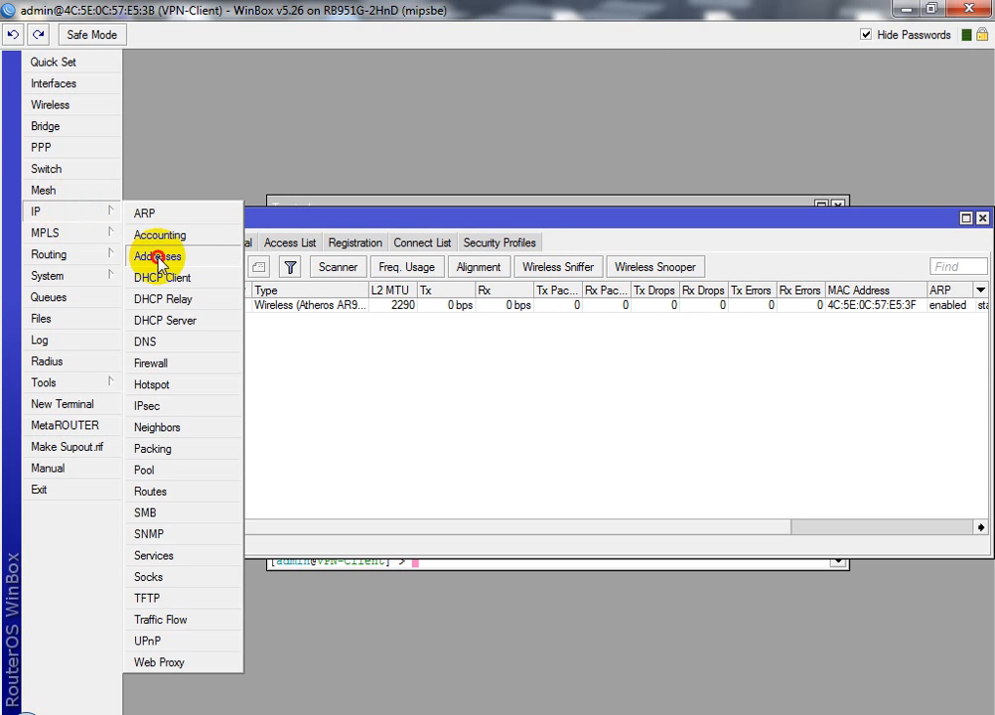
click(157, 258)
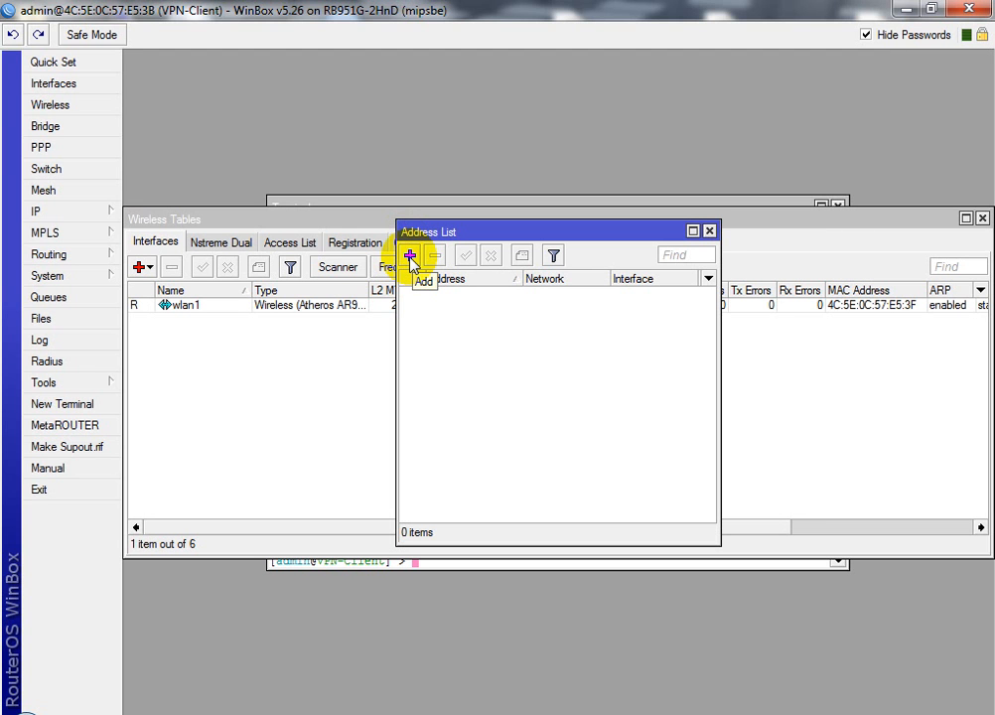
click(97, 216)
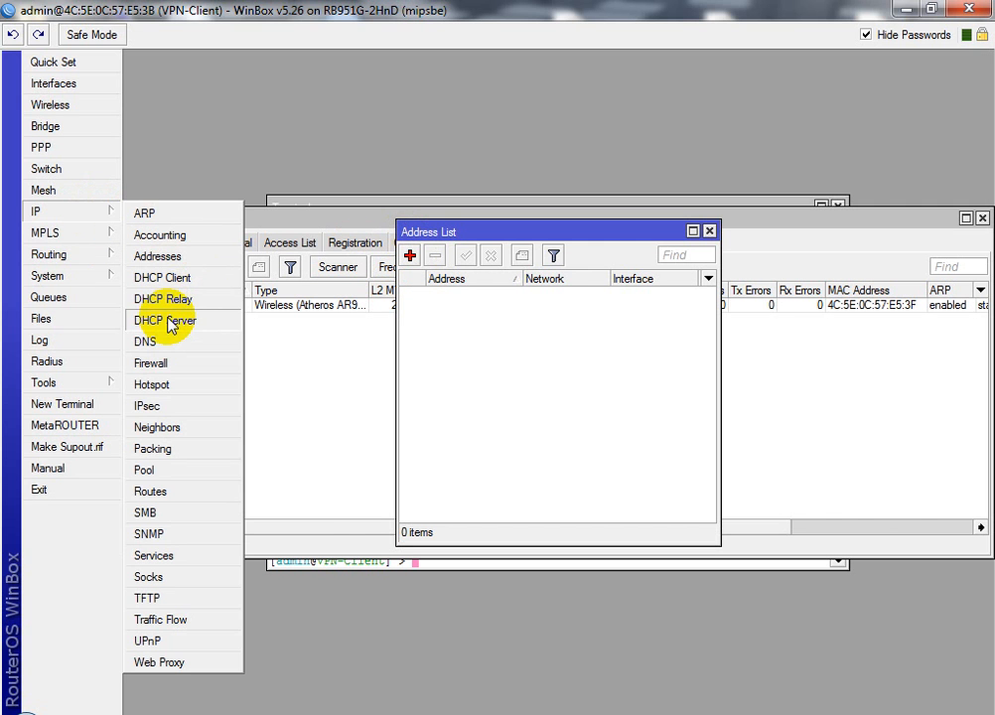
click(164, 279)
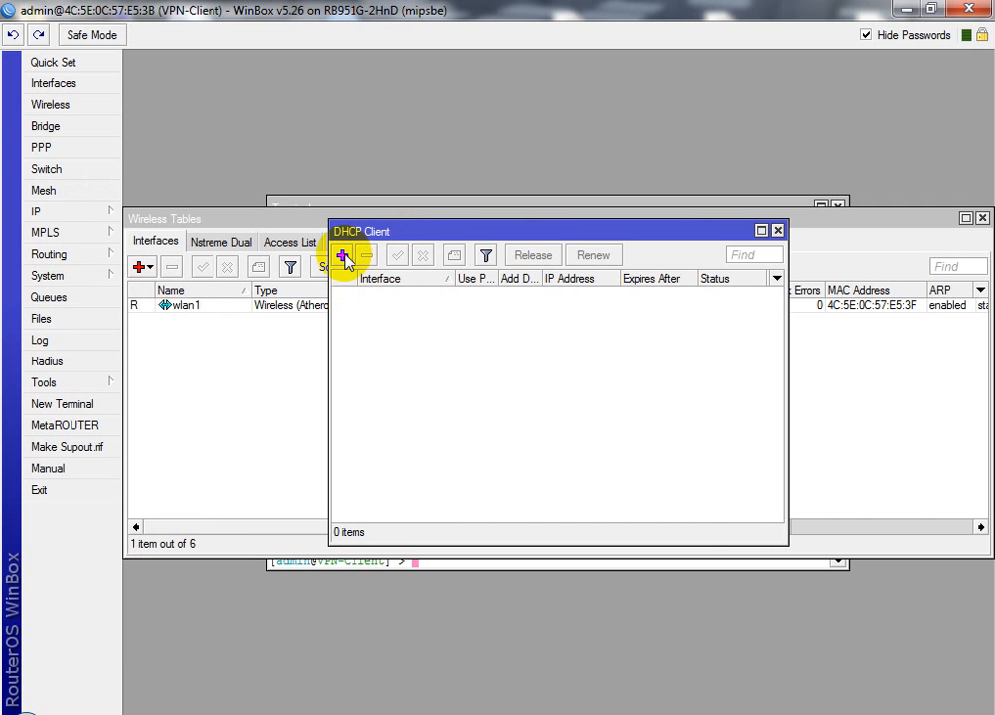
click(343, 258)
click(621, 298)
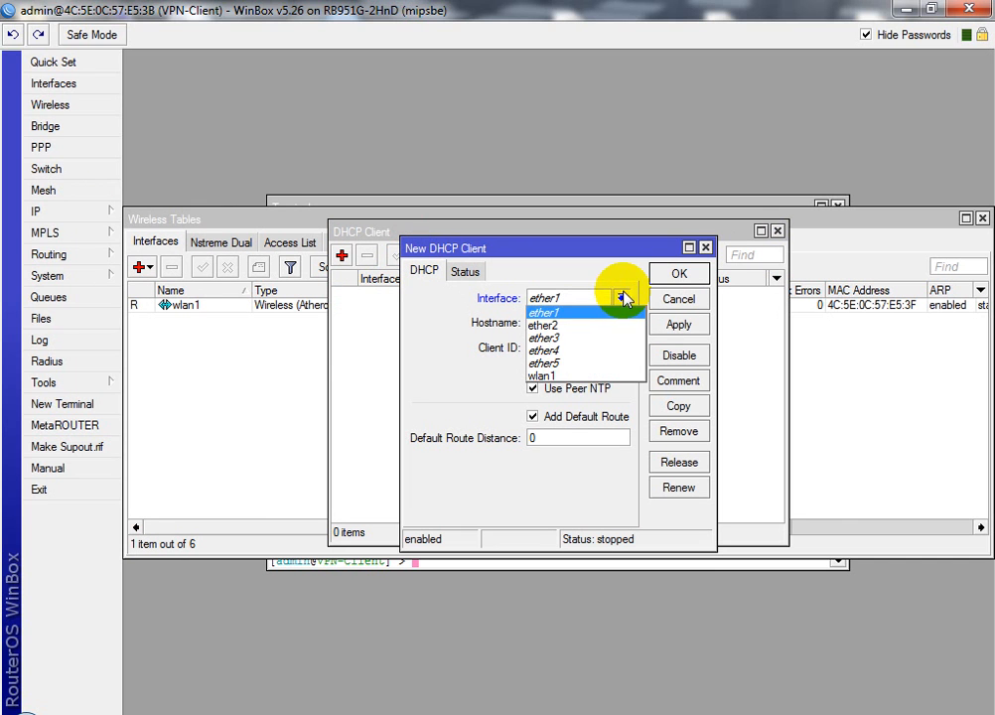
click(544, 375)
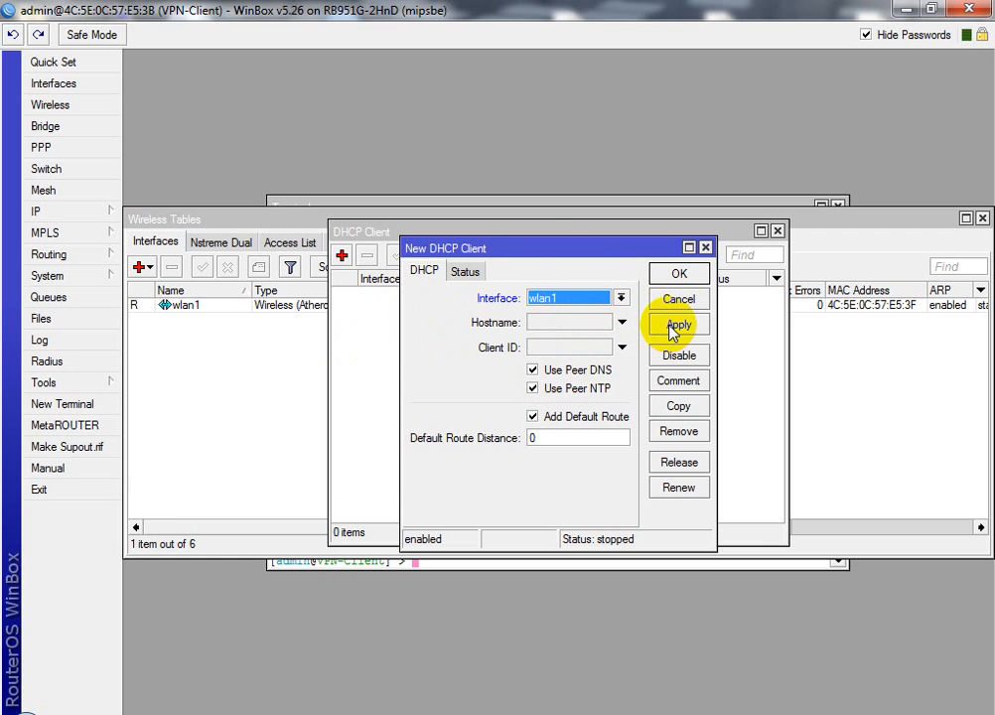
Apply the wlan1 DHCP client, confirm its 192.168.0.252/24 lease, and close it
drag(539, 250, 375, 391)
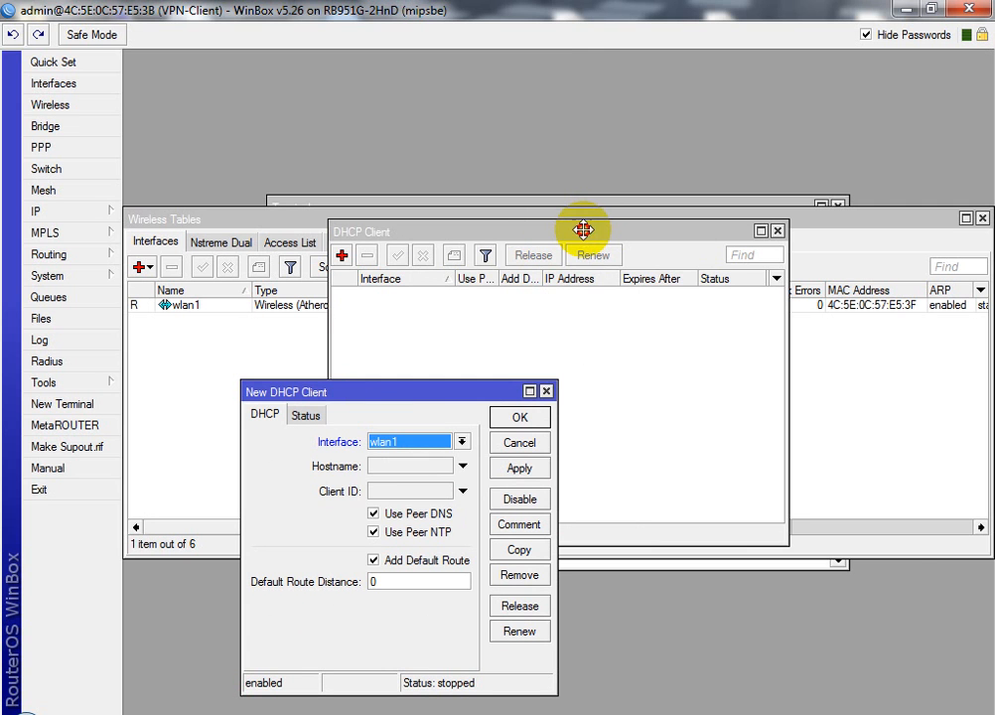
drag(582, 230, 784, 361)
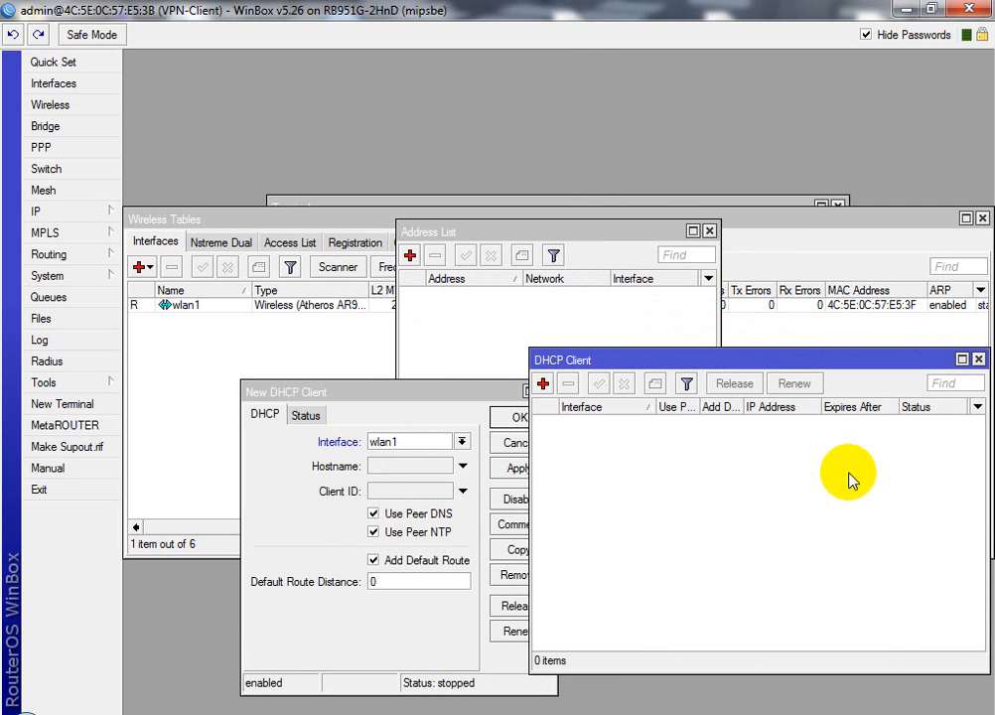
drag(459, 395, 373, 386)
click(437, 459)
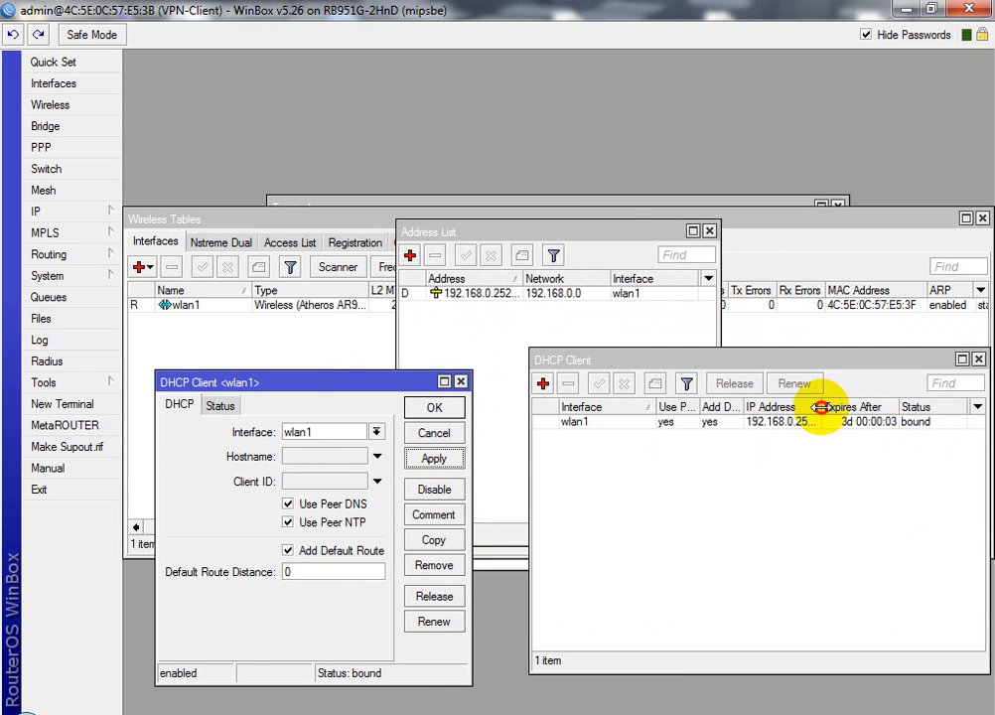
drag(820, 407, 864, 407)
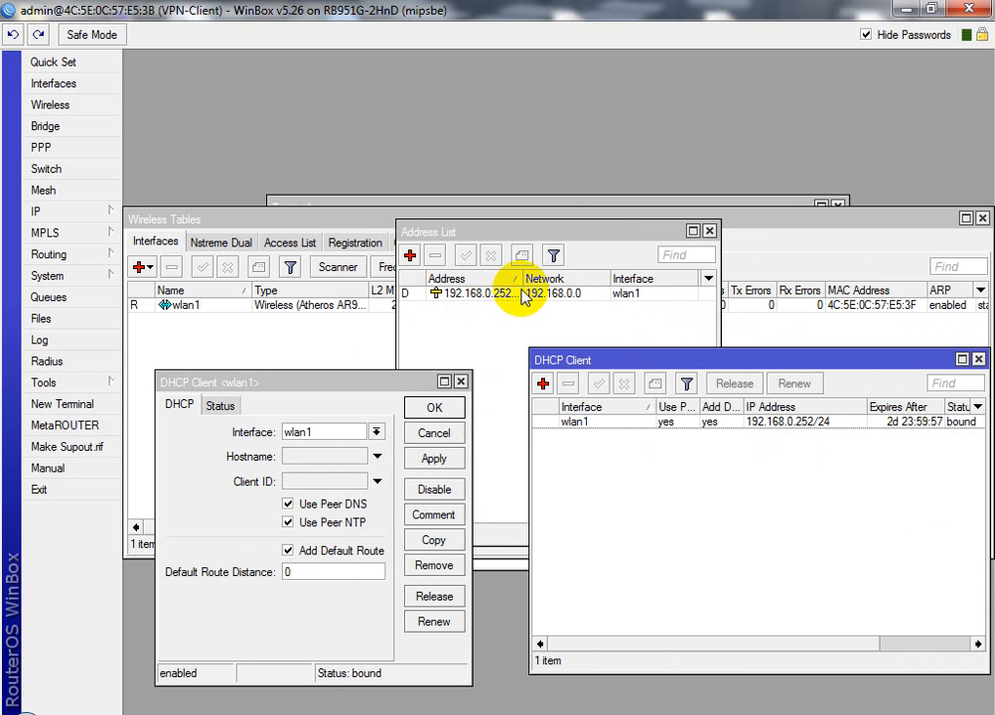
drag(521, 278, 540, 279)
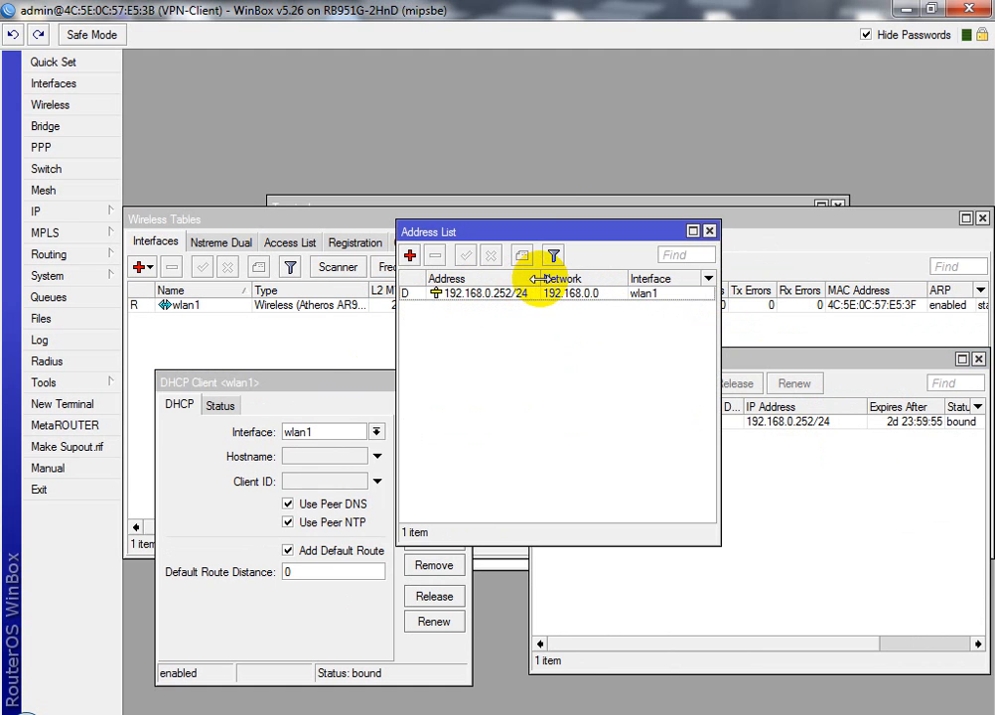
click(314, 400)
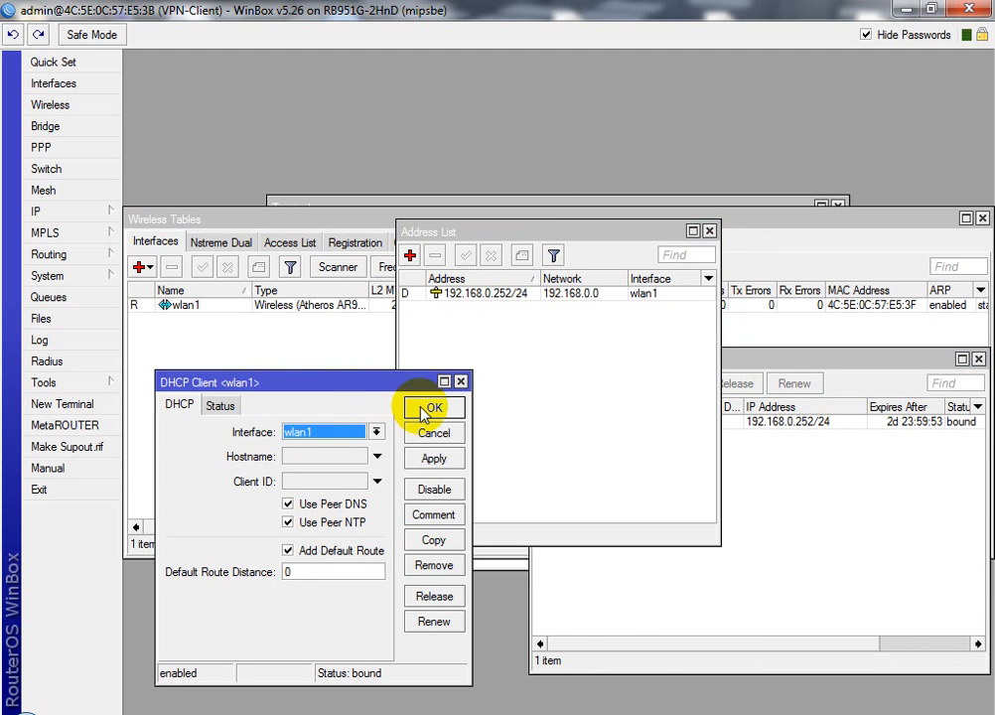
click(428, 406)
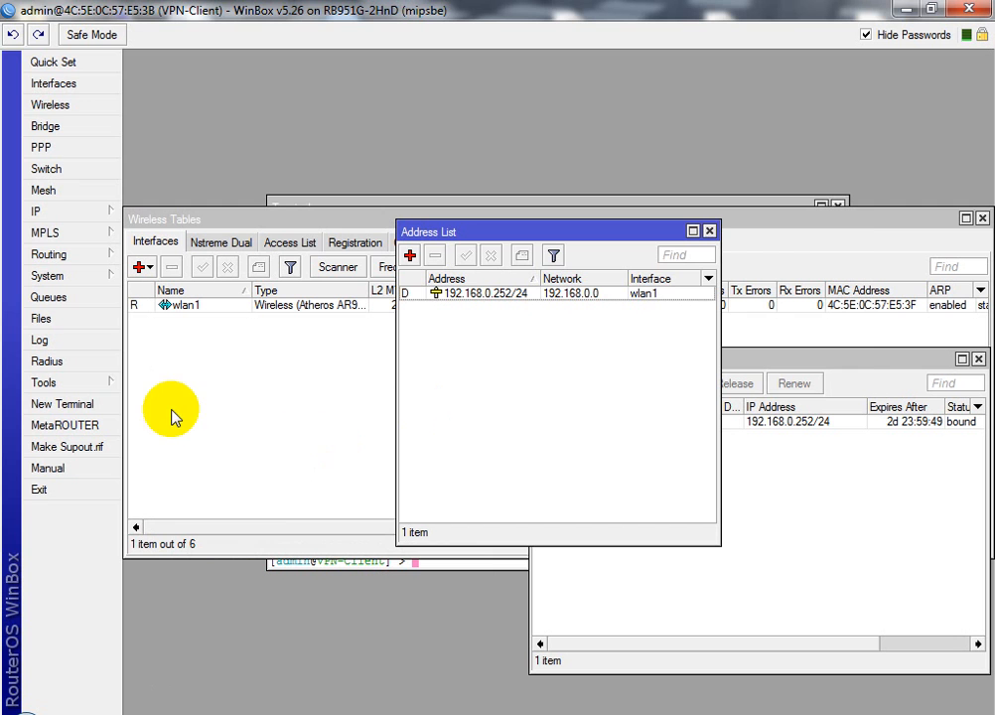
Ping google.com from a new terminal and stop after six replies with 0% loss
click(102, 405)
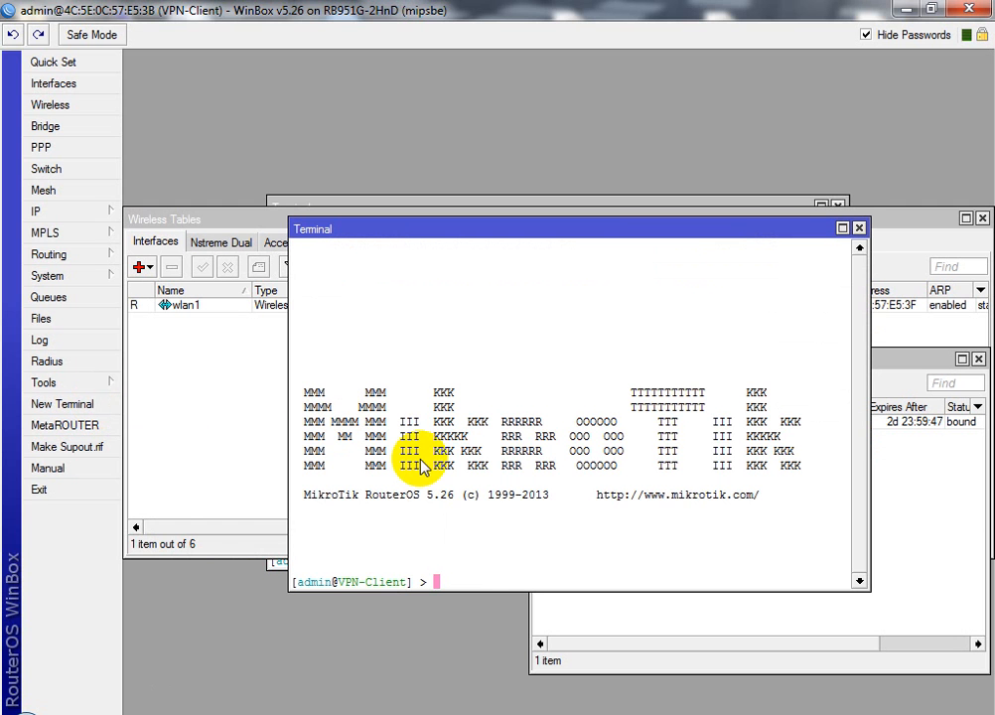
text(ping google.com)
key(Return)
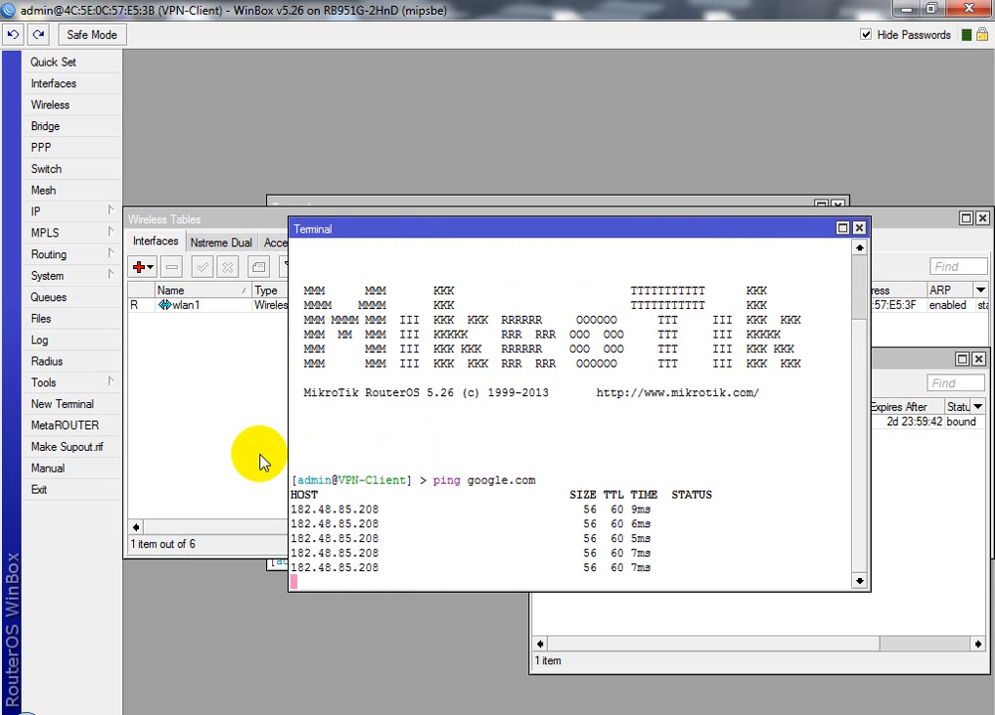
key(ctrl+c)
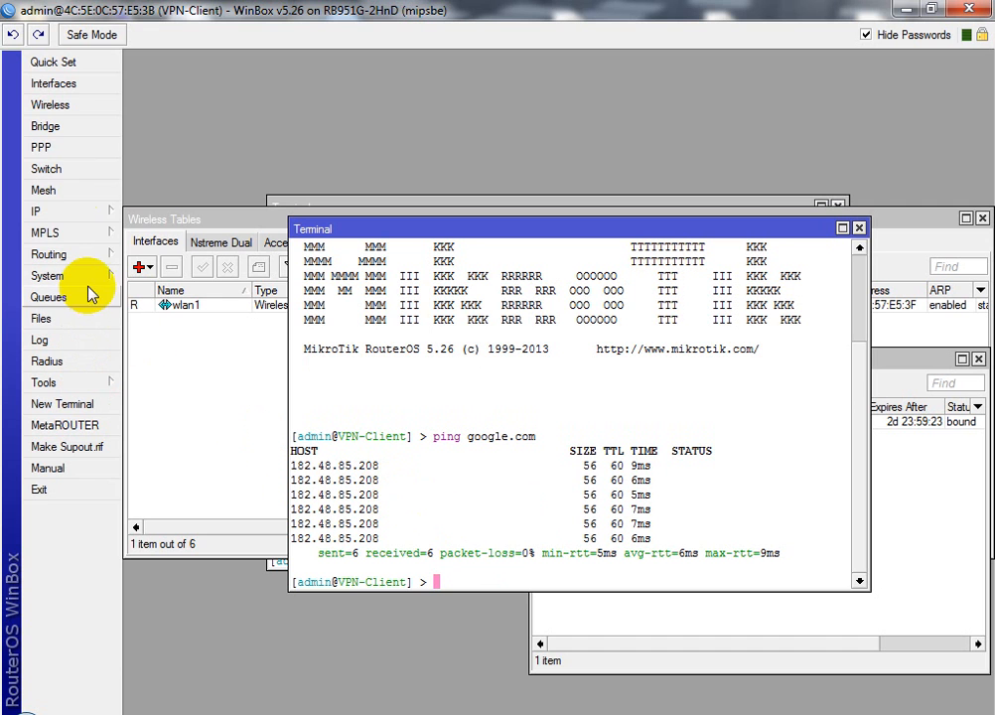
Add IP address 172.16.1.1 on interface ether5
click(72, 220)
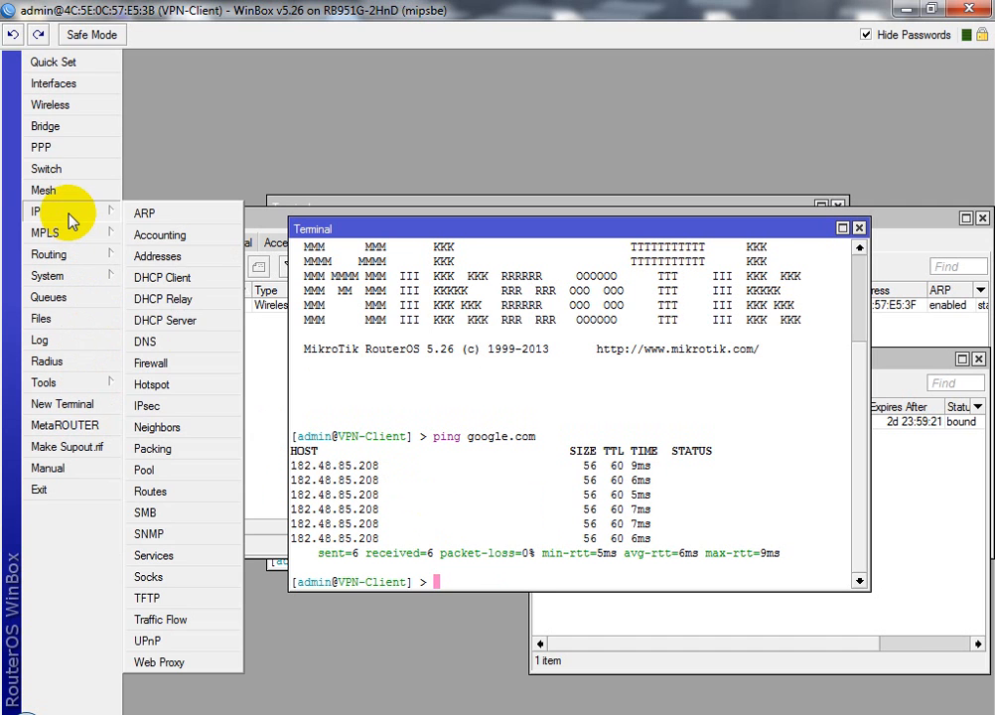
click(146, 256)
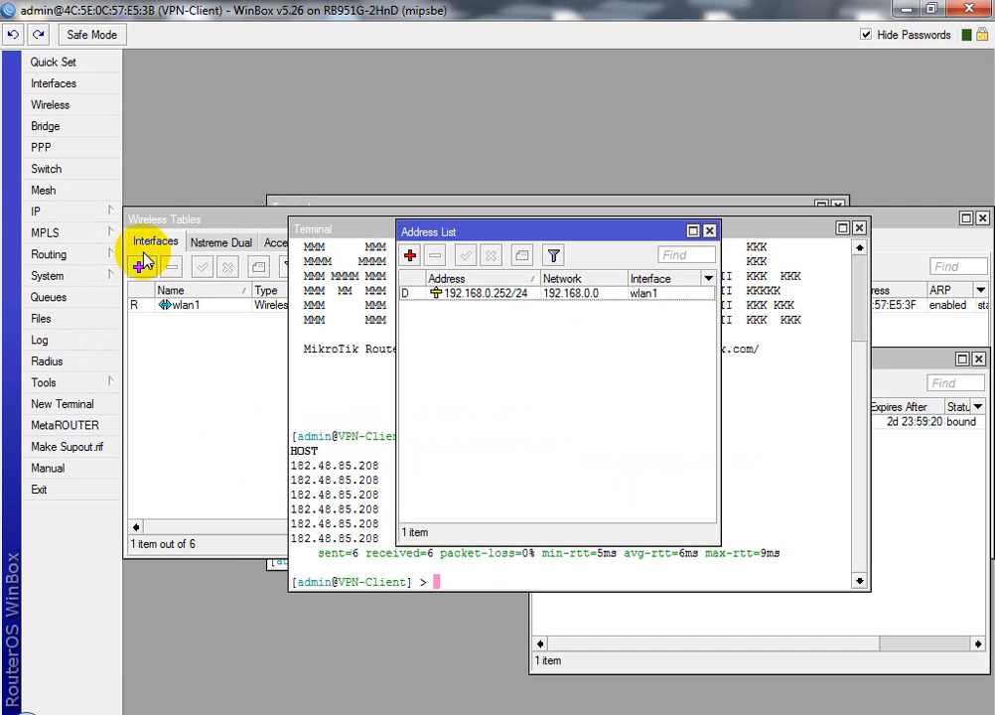
click(410, 254)
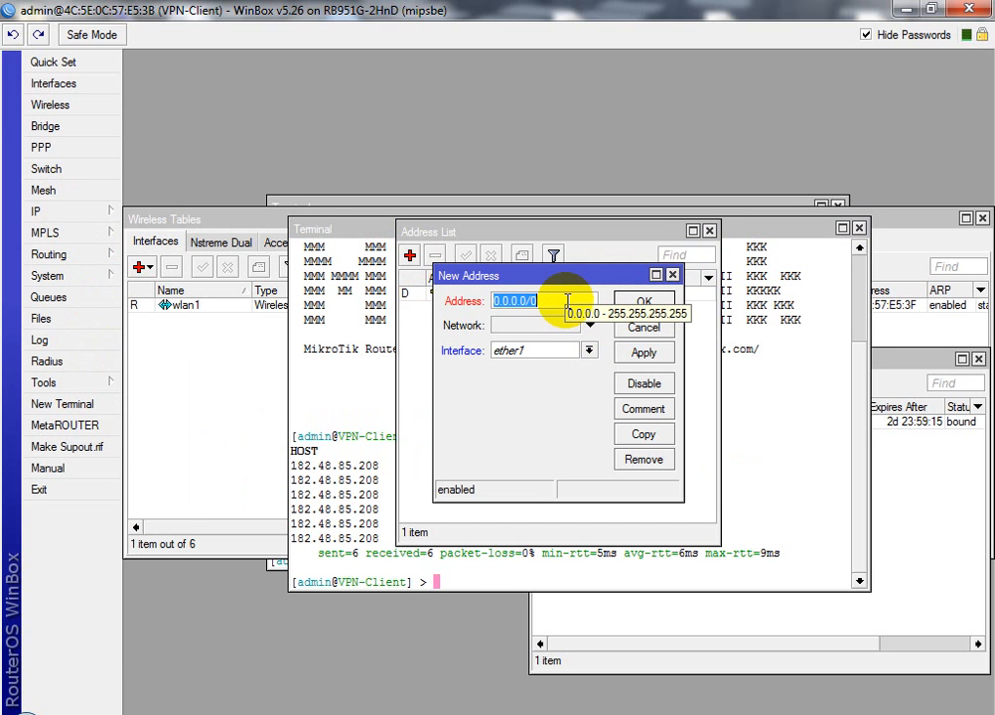
text(172)
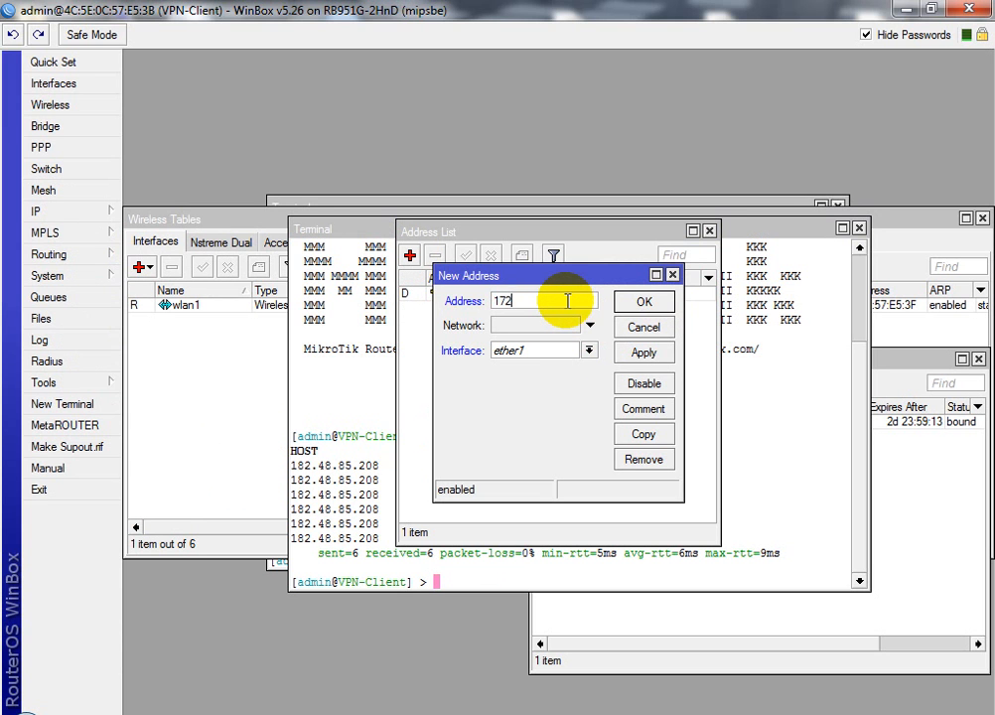
text(.16.1.)
key(BackSpace)
key(BackSpace)
text(1.1)
click(588, 350)
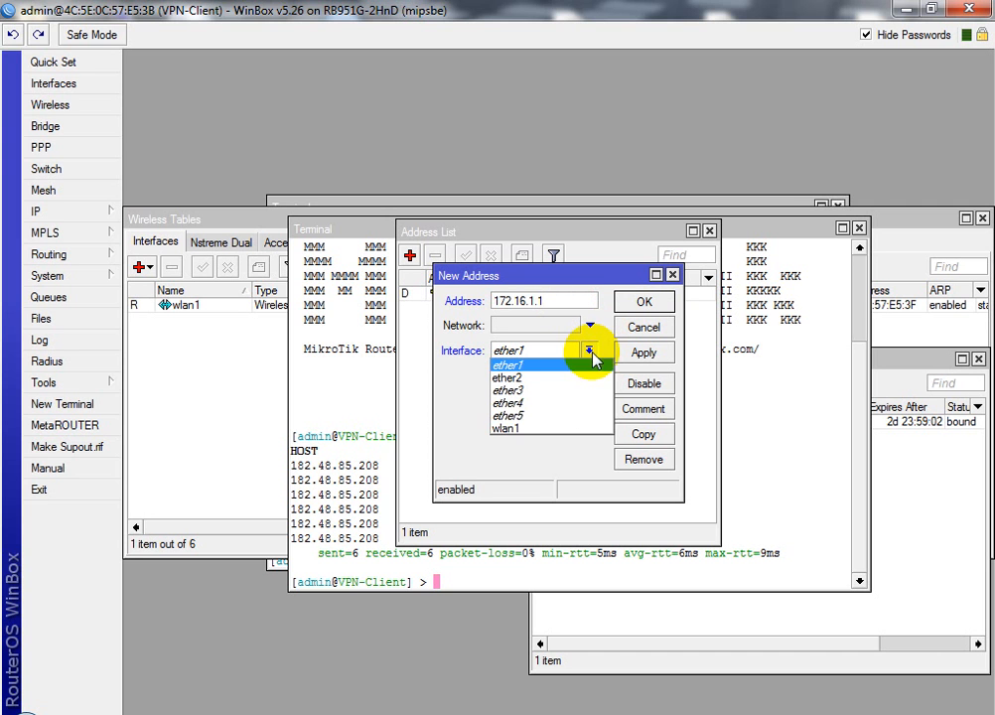
click(529, 416)
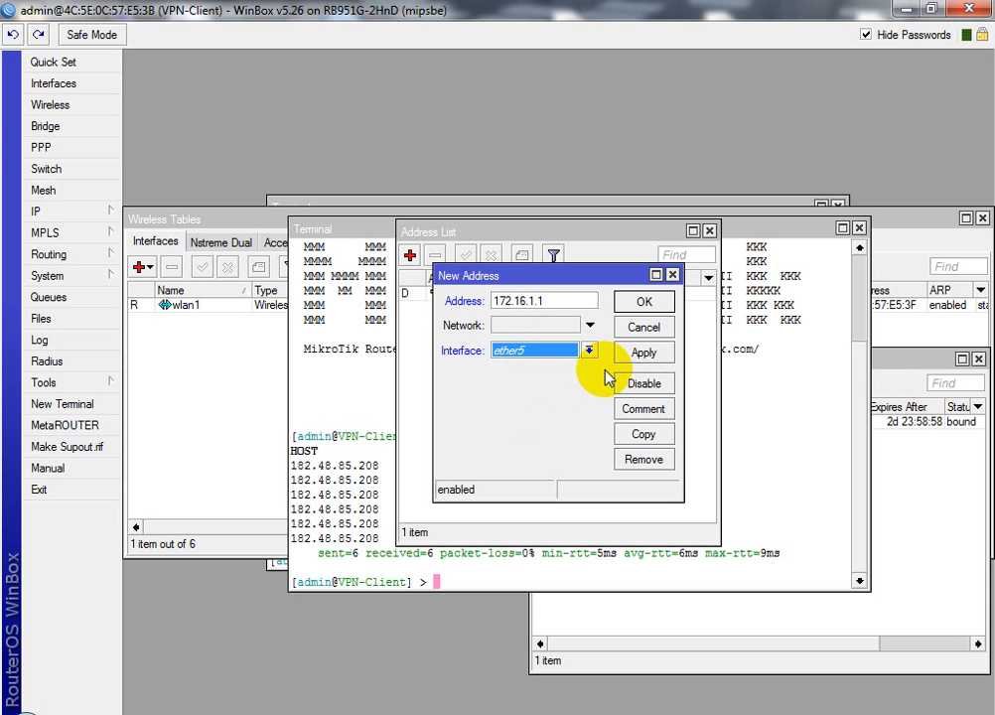
click(644, 352)
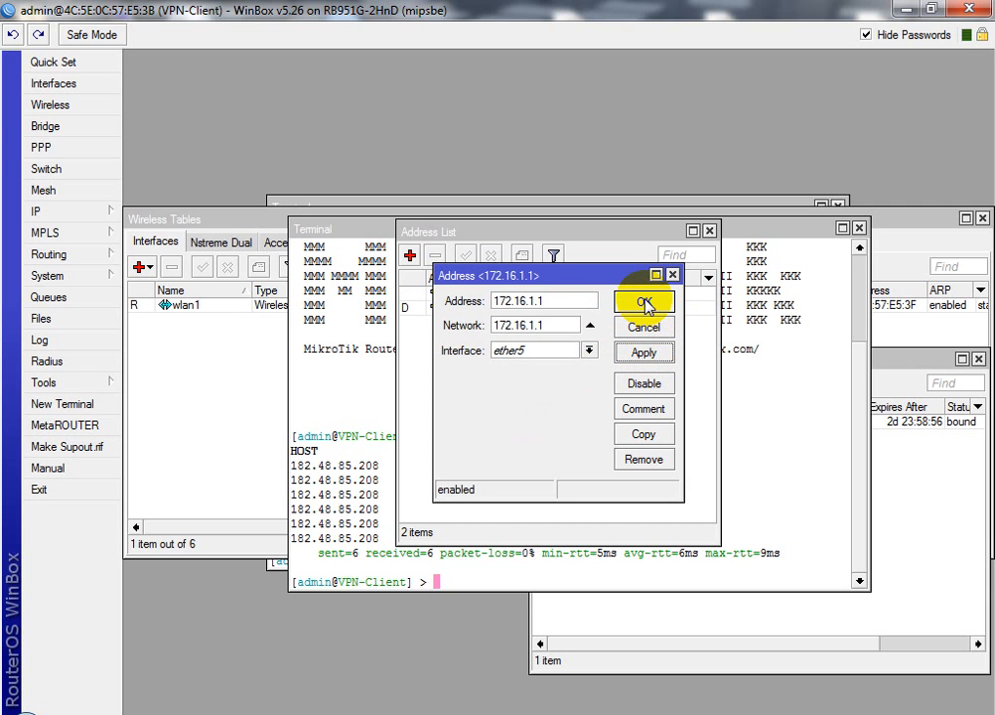
Change the ether5 address to 172.16.1.1/24 and confirm it
click(552, 298)
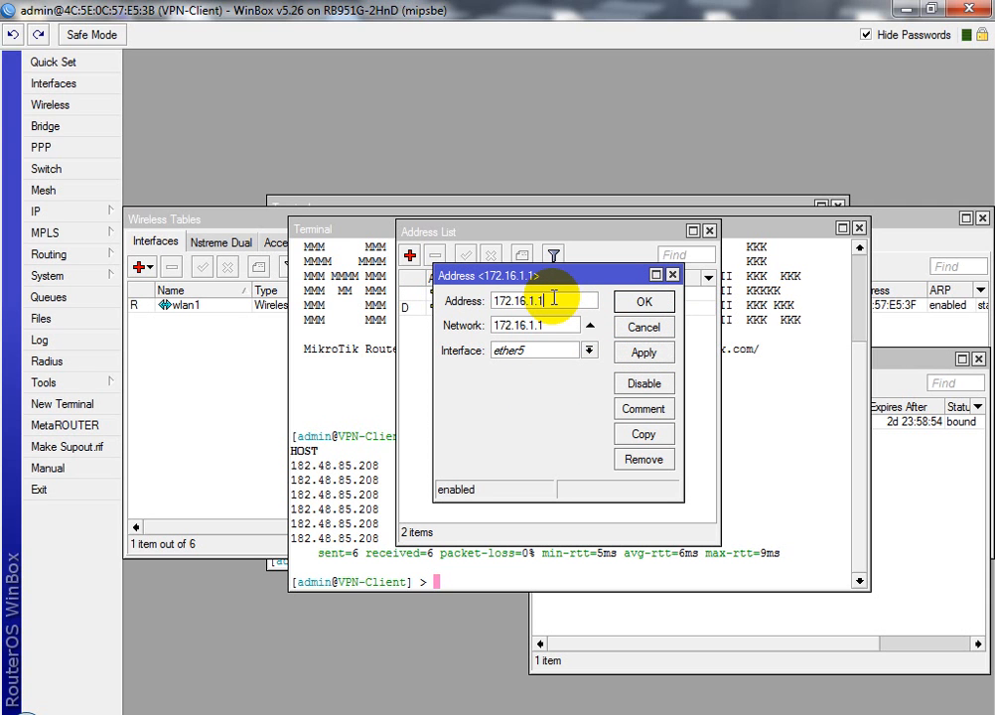
text(/24)
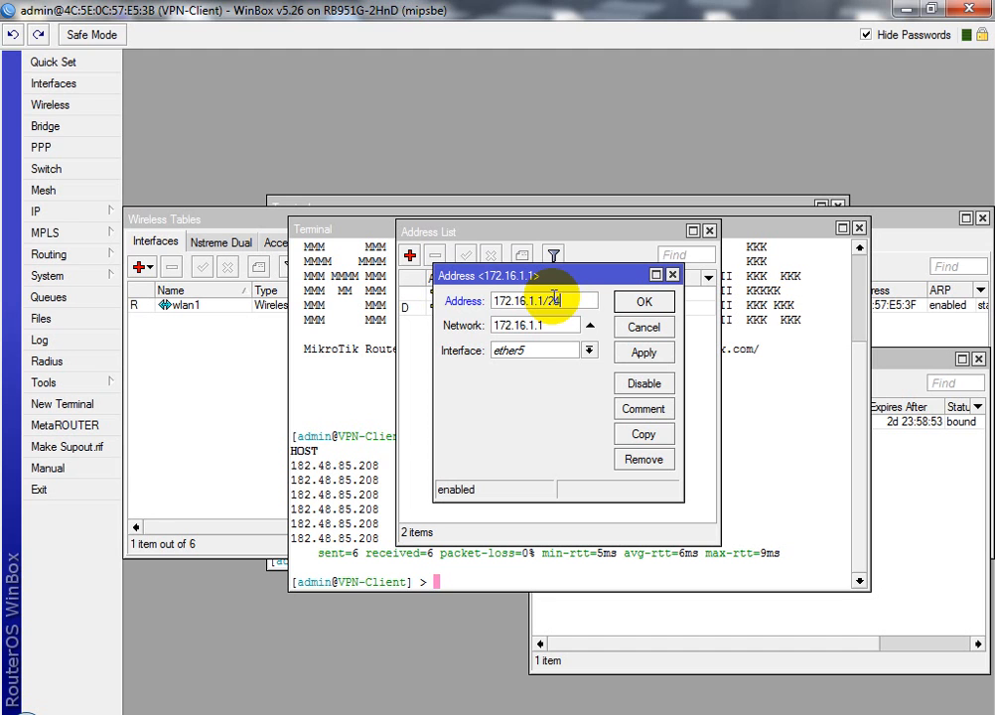
click(651, 356)
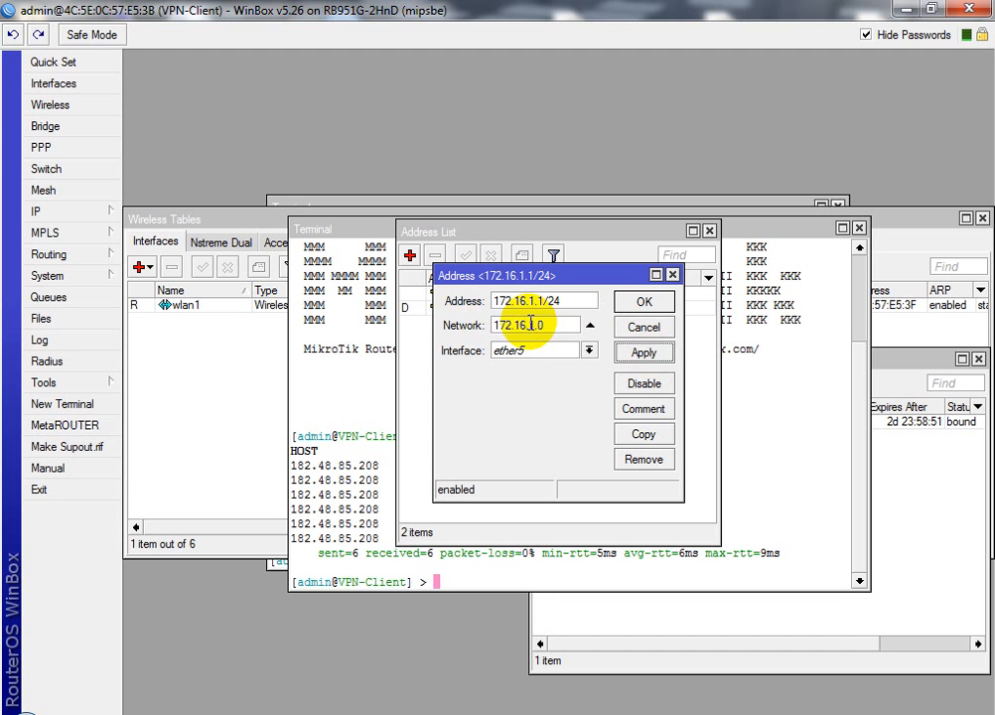
click(645, 306)
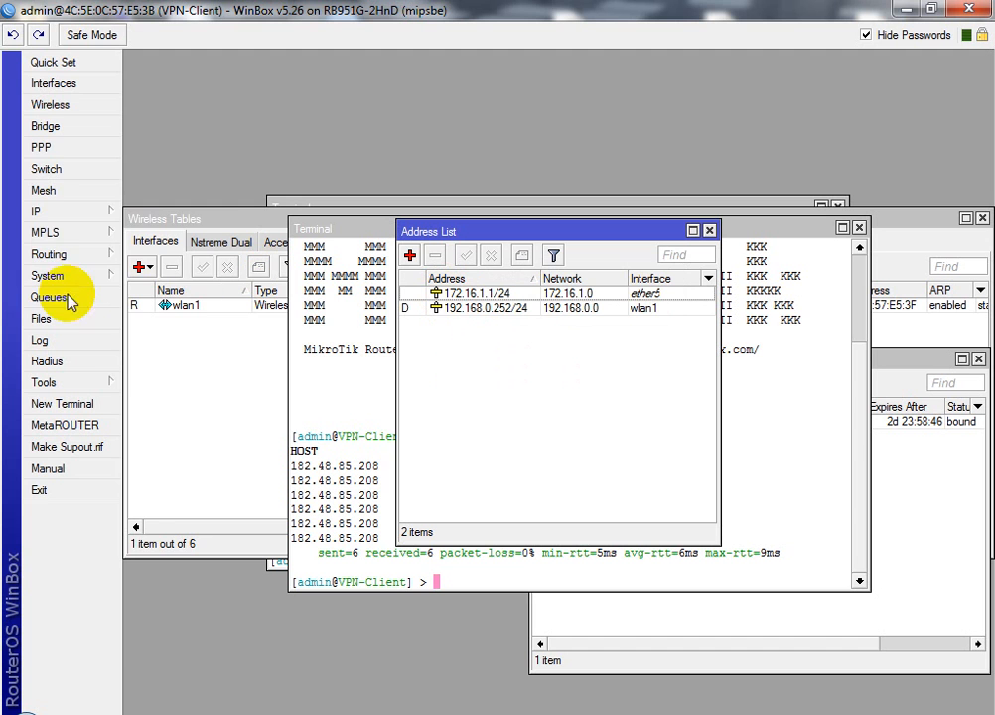
Start DHCP Setup in IP > DHCP Server and choose interface ether5
click(52, 212)
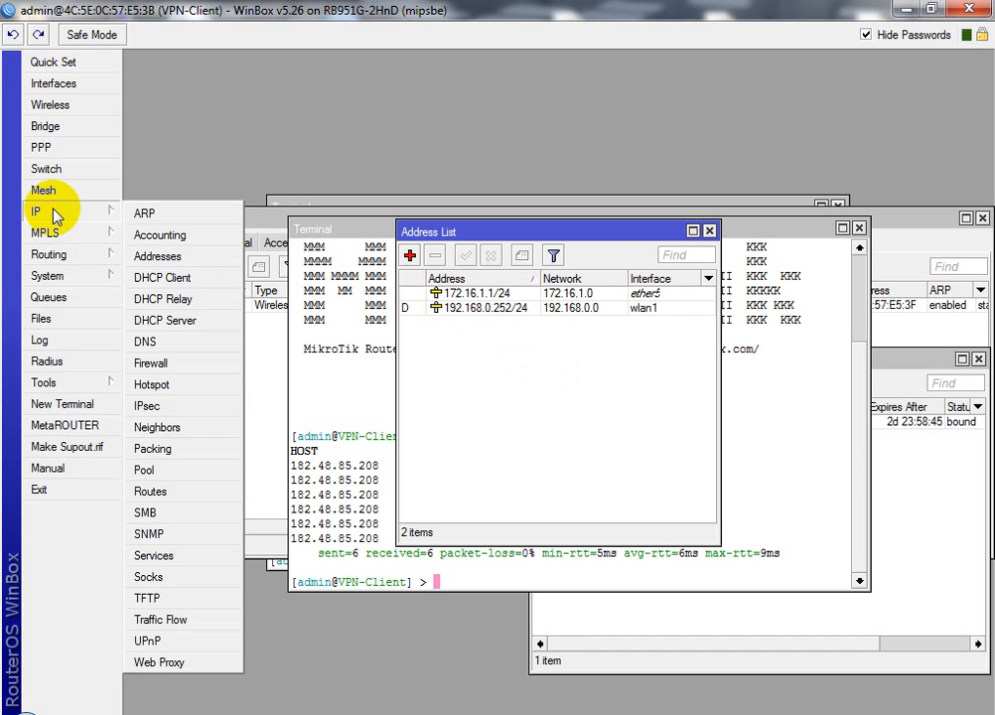
click(158, 321)
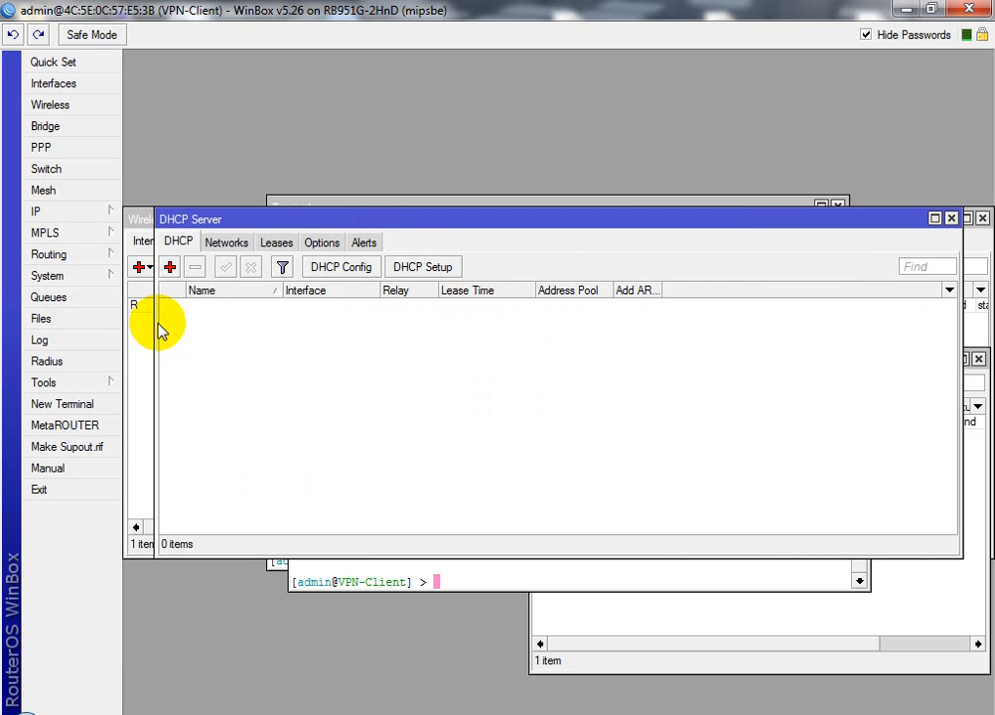
click(429, 268)
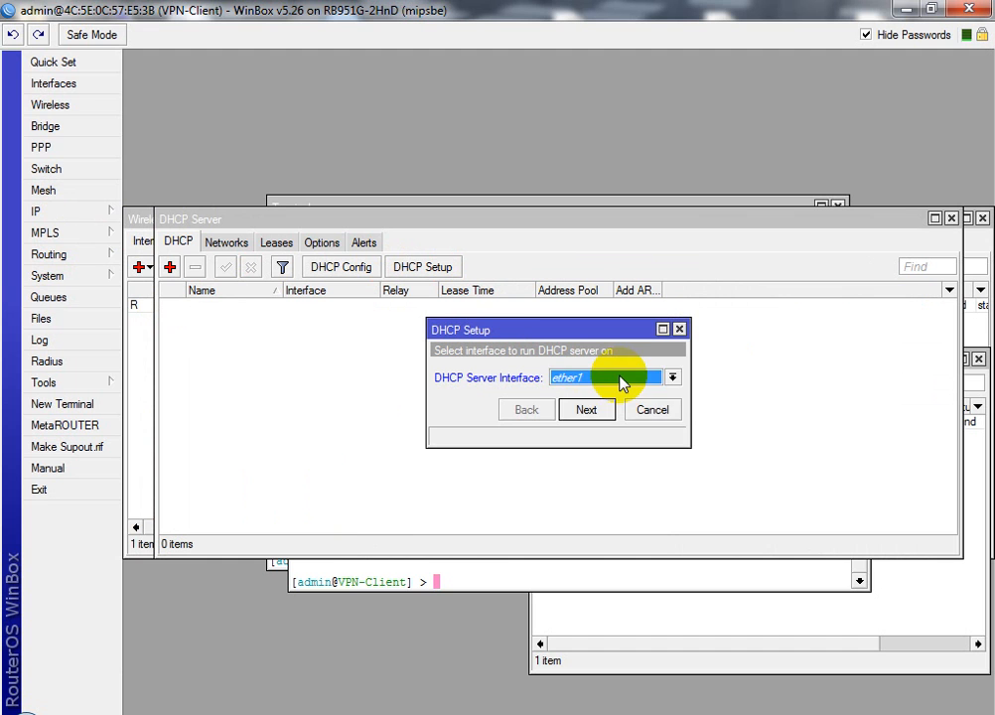
click(620, 383)
click(589, 444)
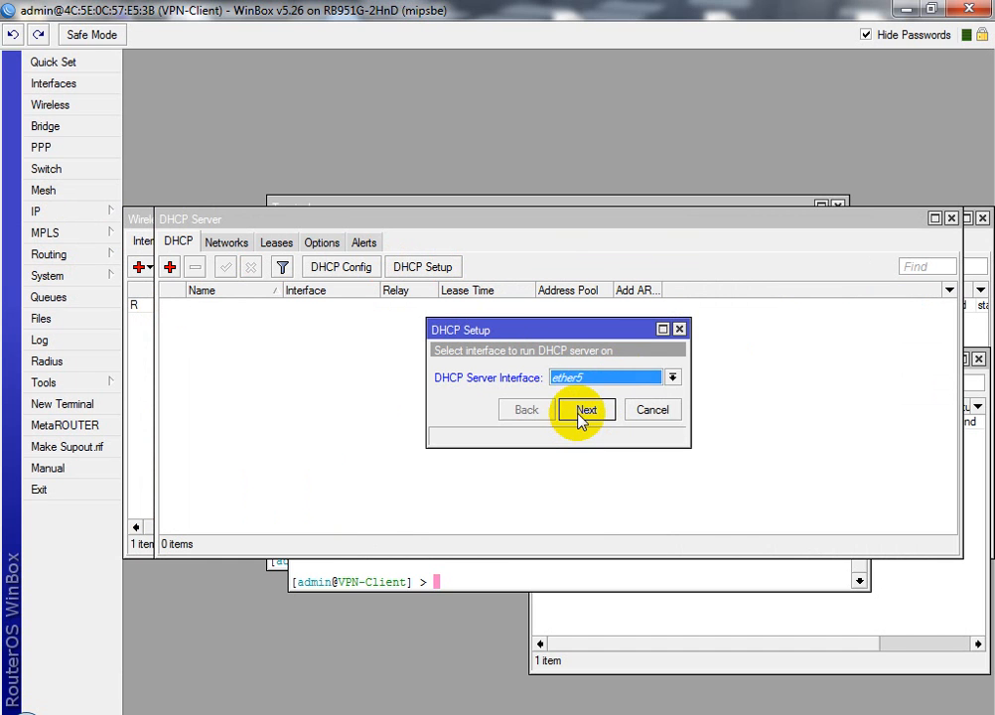
Accept the defaults: gateway 172.16.1.1, DNS 8.8.8.8/8.8.4.4, 3-day lease
click(584, 410)
click(584, 410)
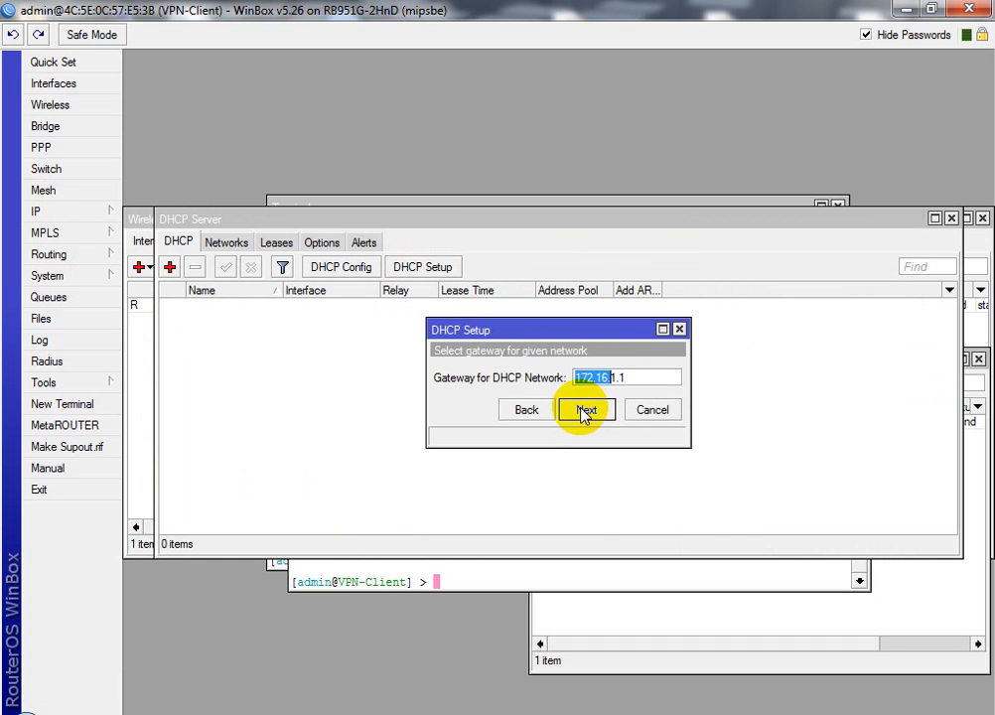
click(585, 410)
click(584, 410)
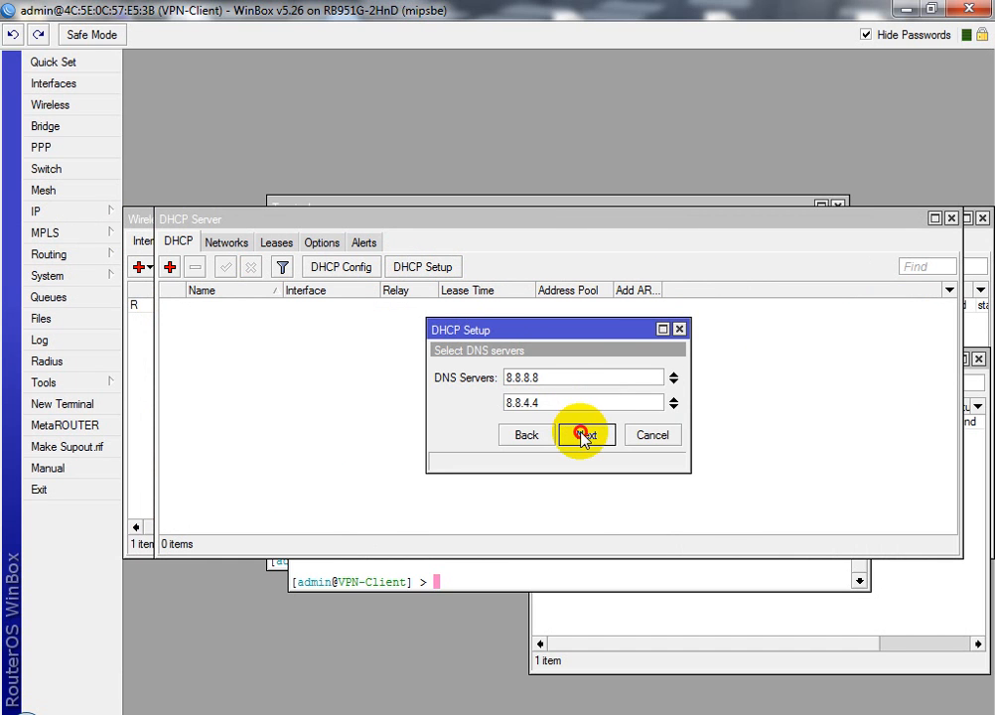
click(585, 435)
click(585, 435)
click(552, 386)
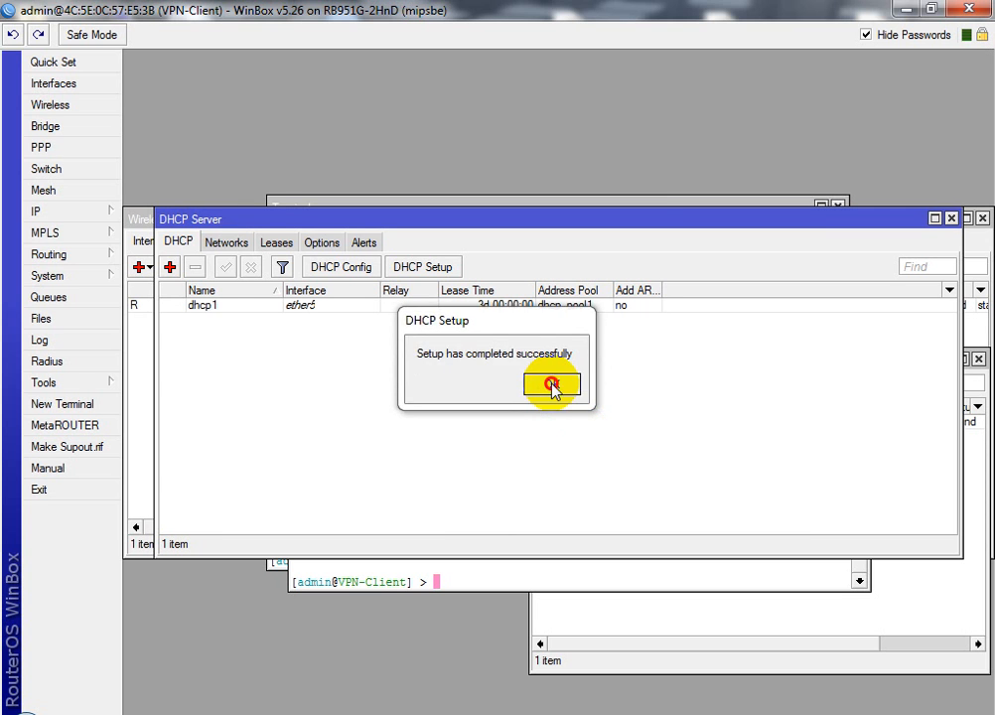
click(70, 211)
Add a firewall NAT rule with action masquerade and save it
click(149, 364)
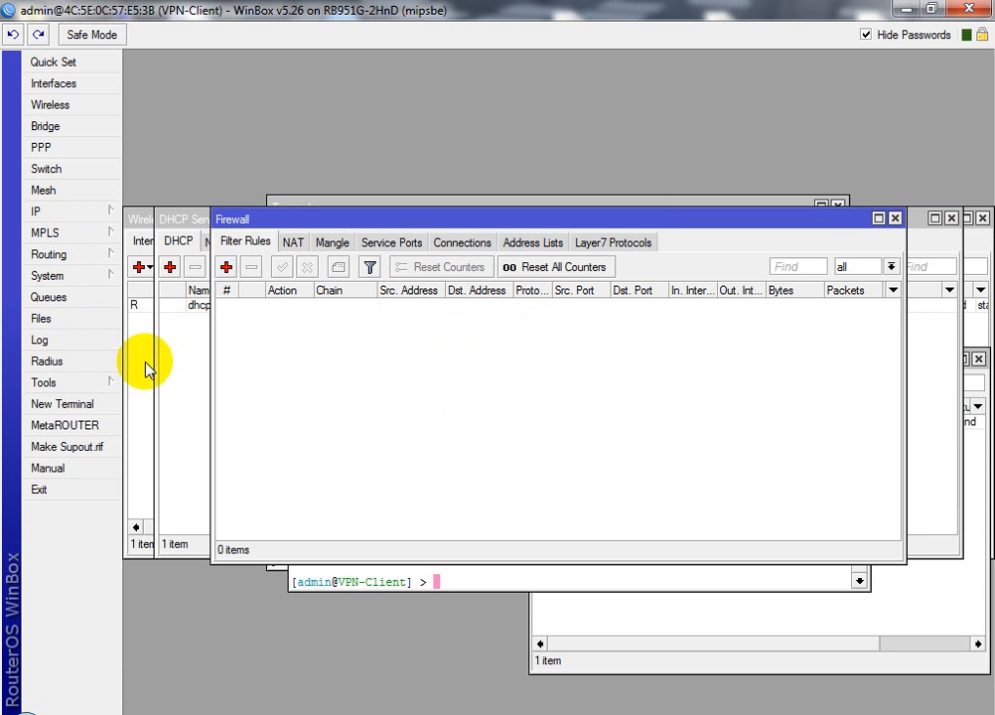
click(289, 241)
click(227, 267)
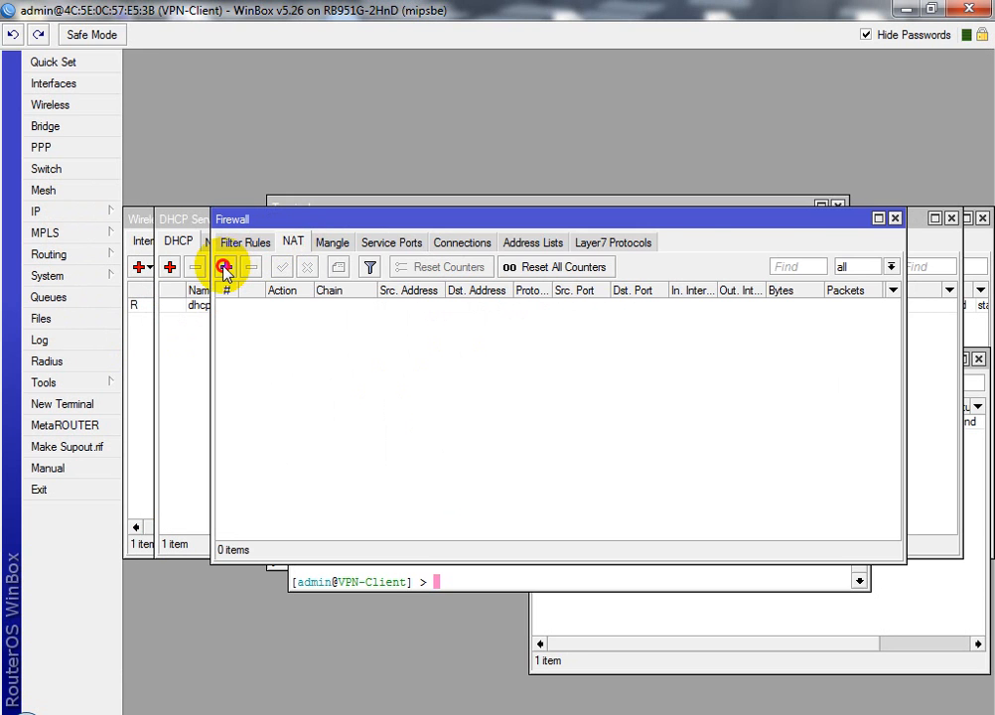
click(440, 132)
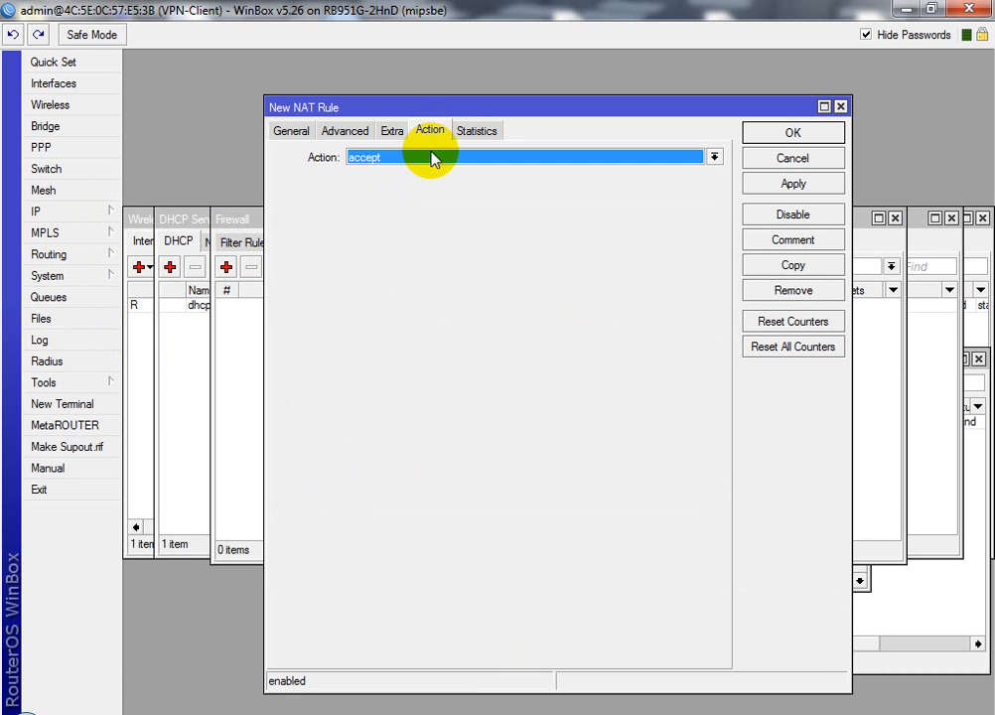
click(433, 157)
click(399, 248)
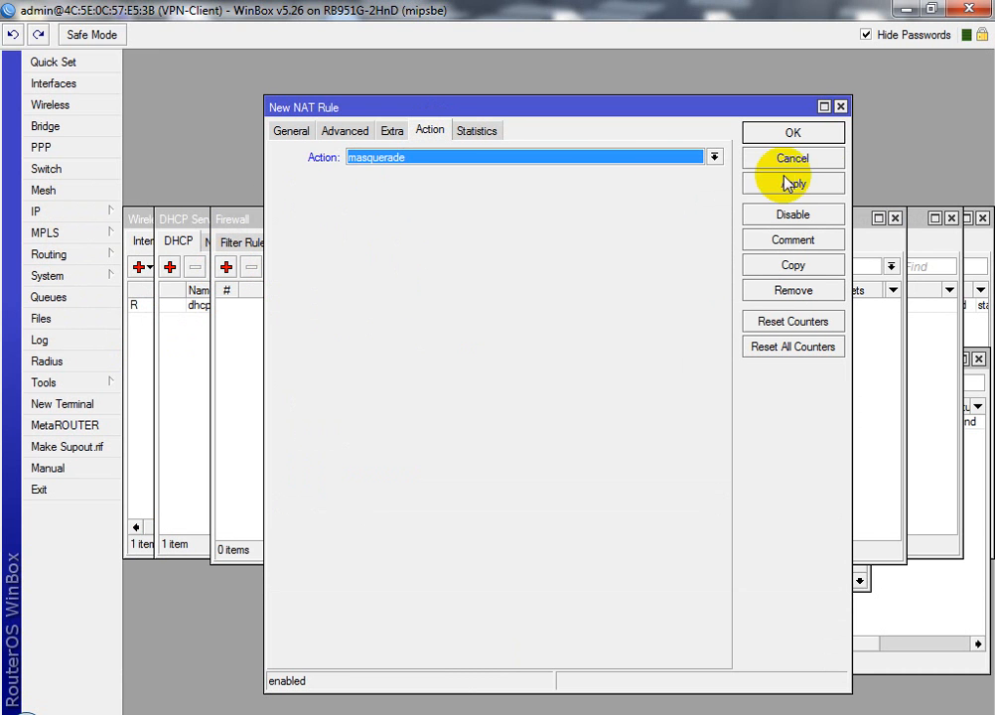
click(794, 185)
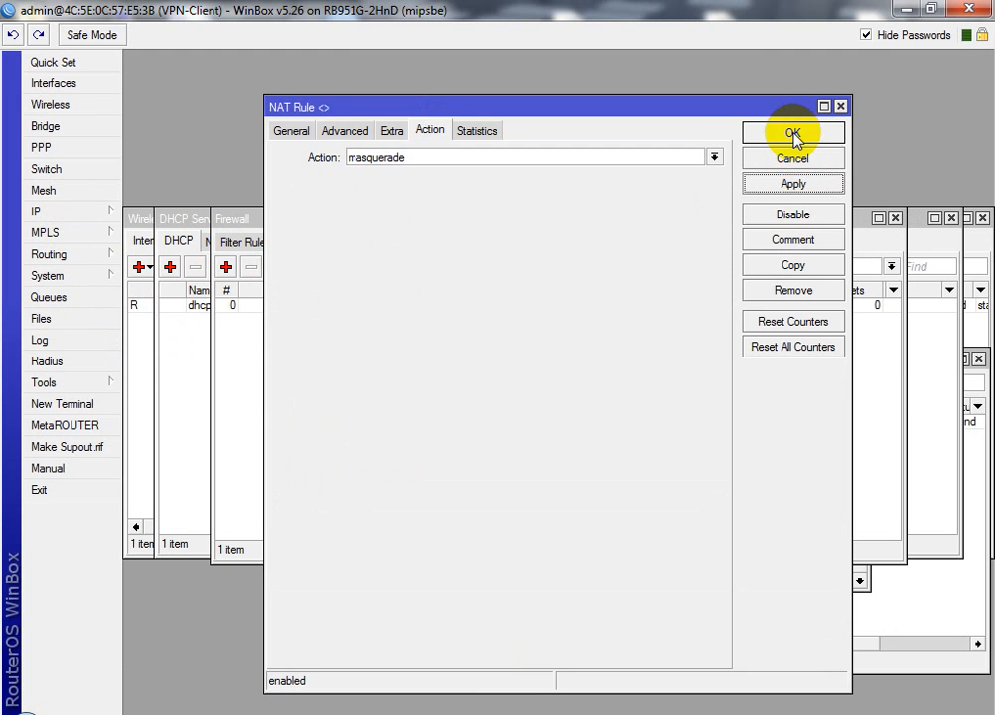
click(794, 135)
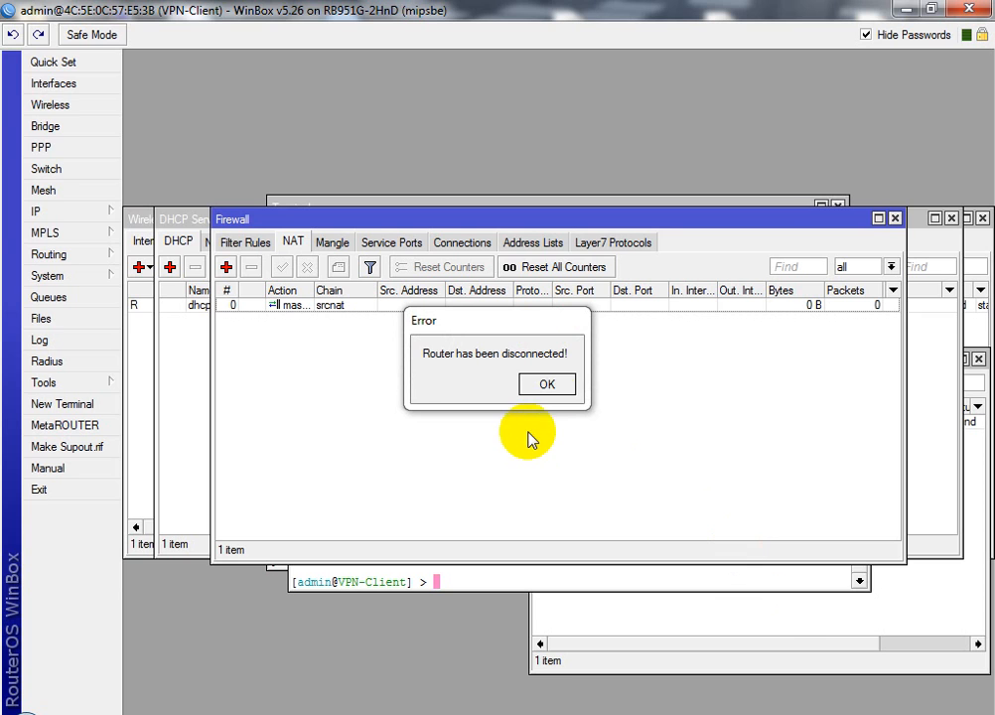
Dismiss the disconnect error, relaunch WinBox and reconnect to the VPN-Client router at 172.16.1.1
click(549, 385)
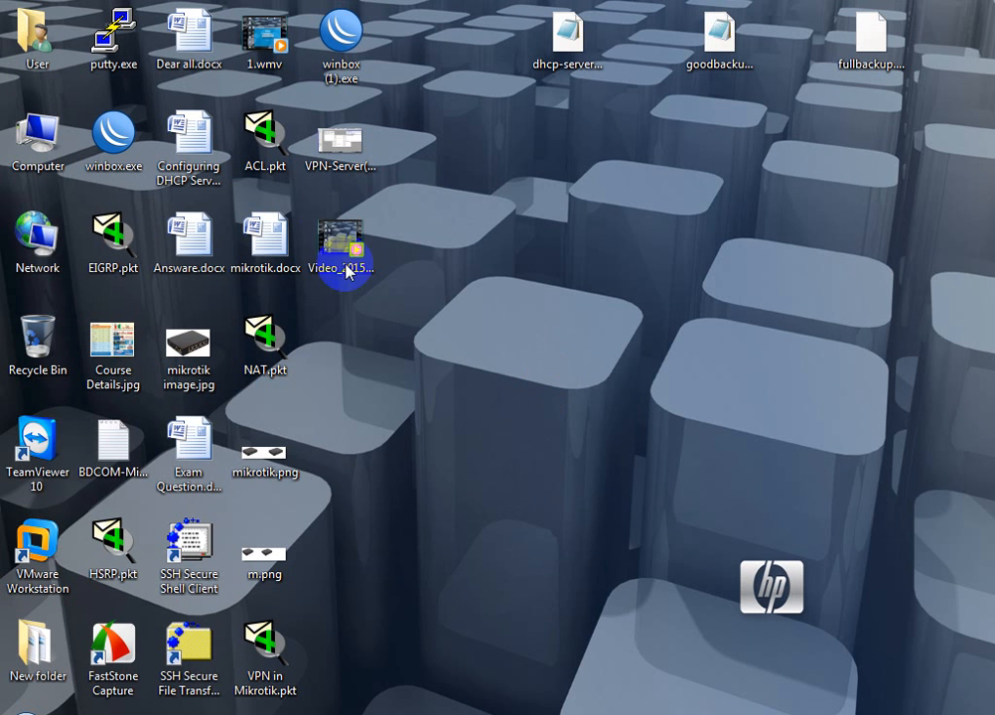
double_click(346, 40)
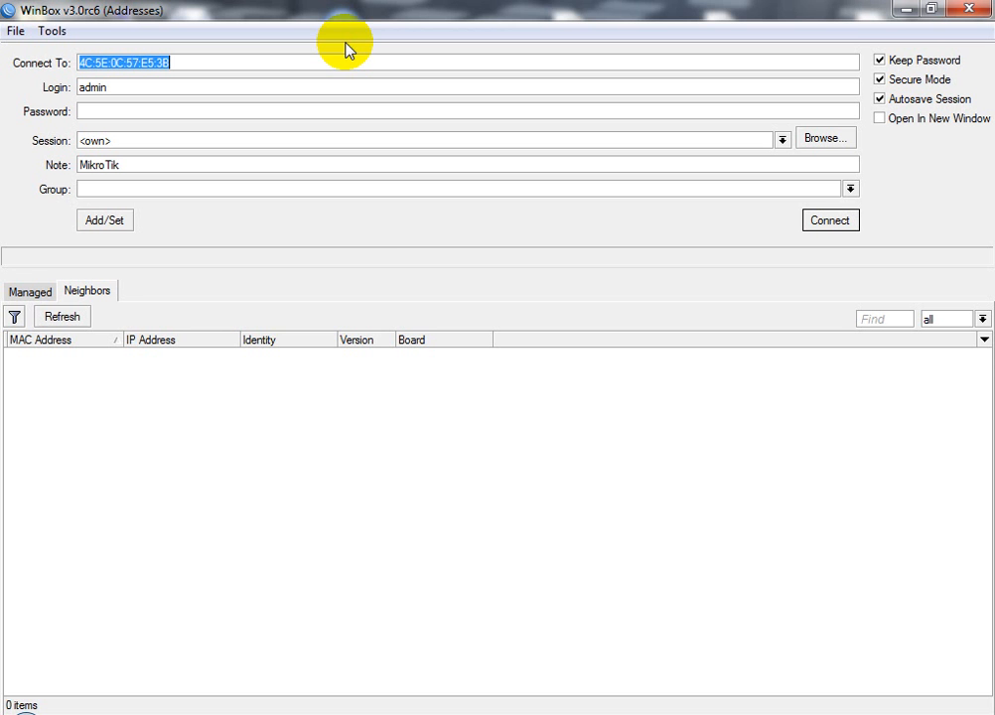
click(60, 316)
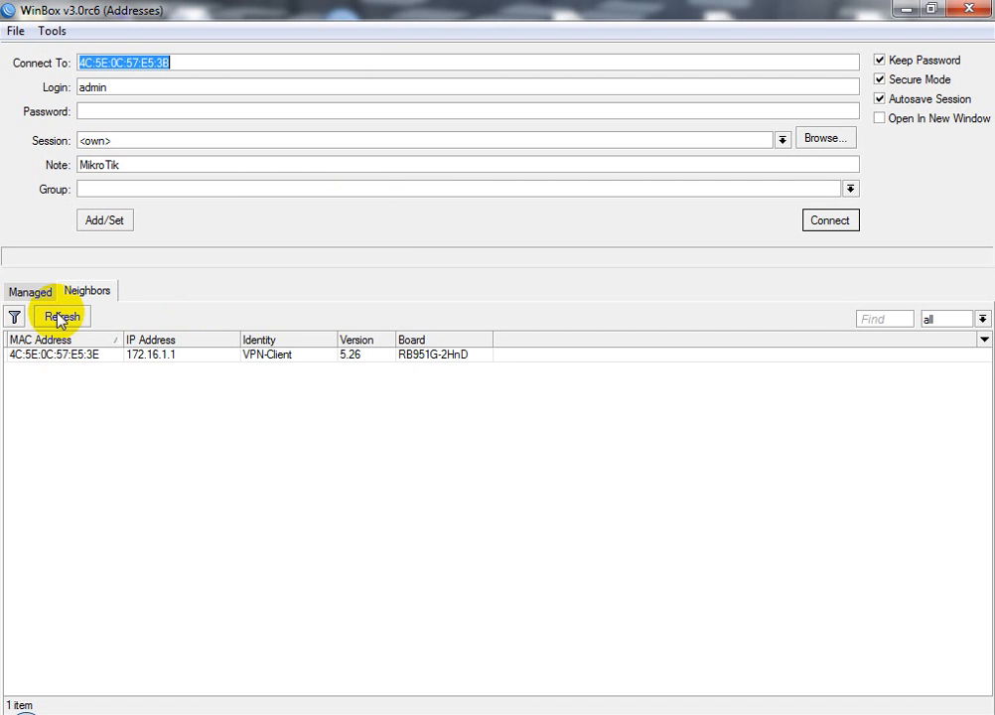
click(823, 222)
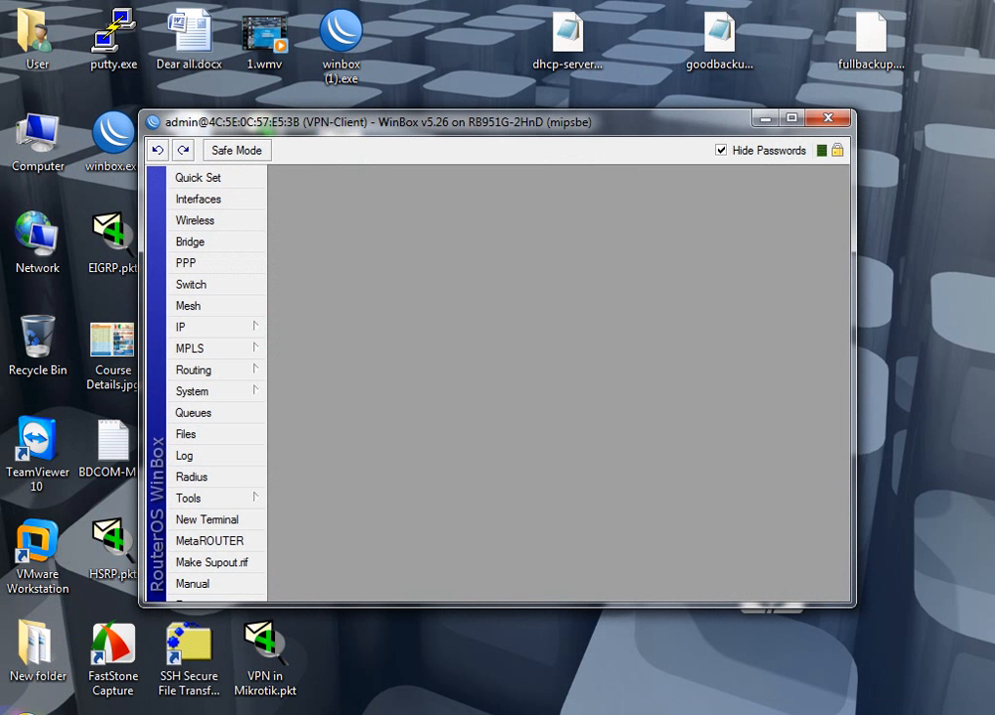
Run ping -t google.com in Command Prompt, then minimize the console to reveal WinBox
click(18, 701)
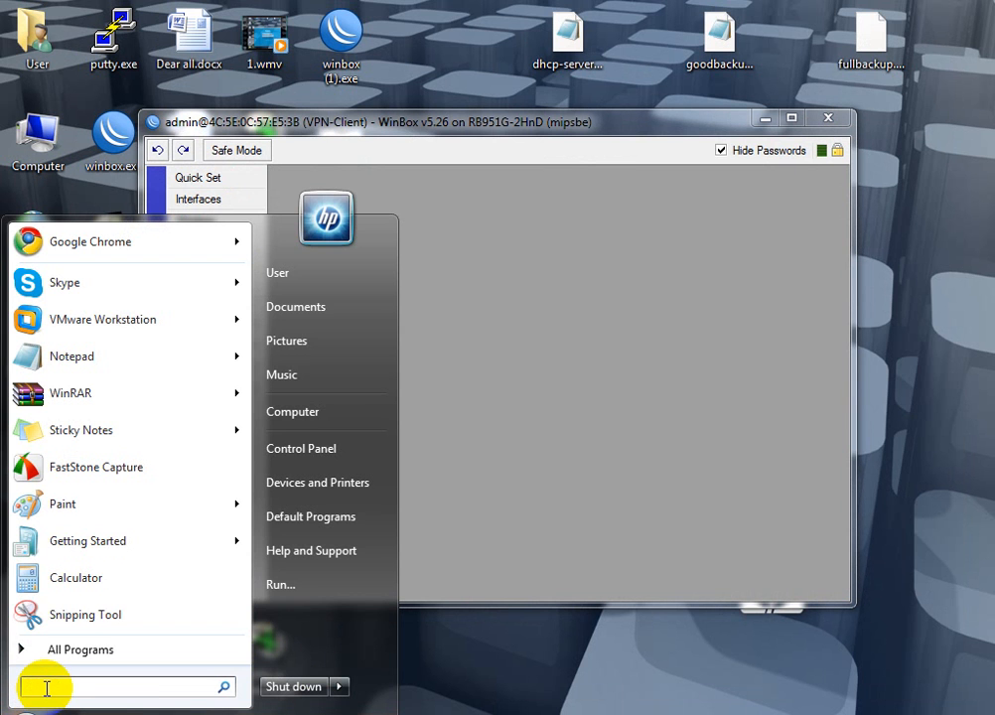
text(cmd)
key(Return)
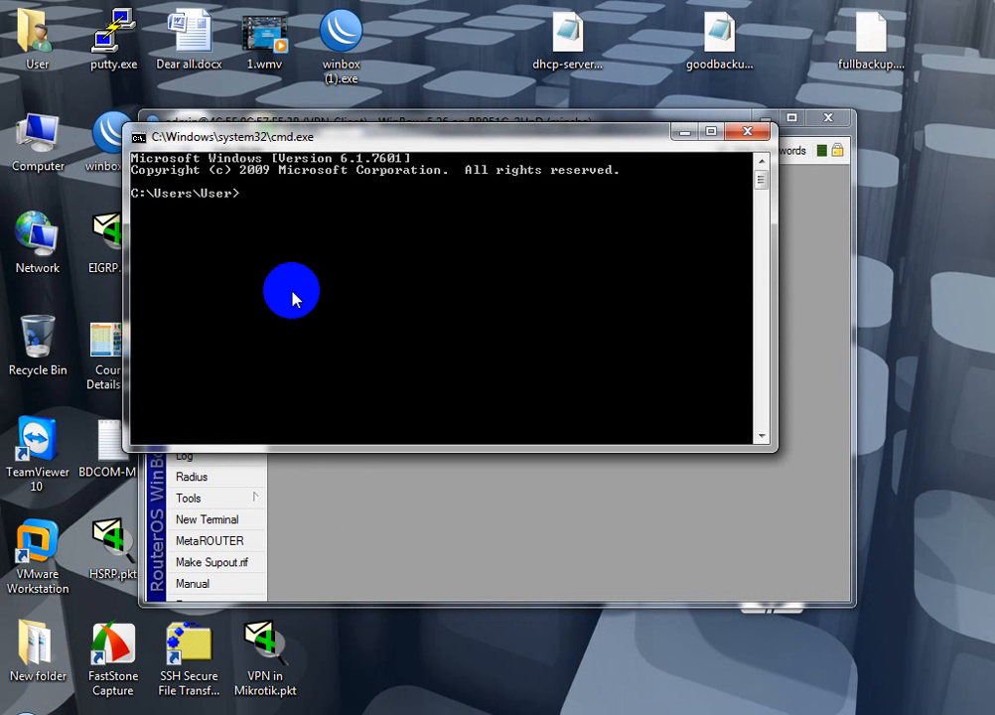
text(ping -t google.com)
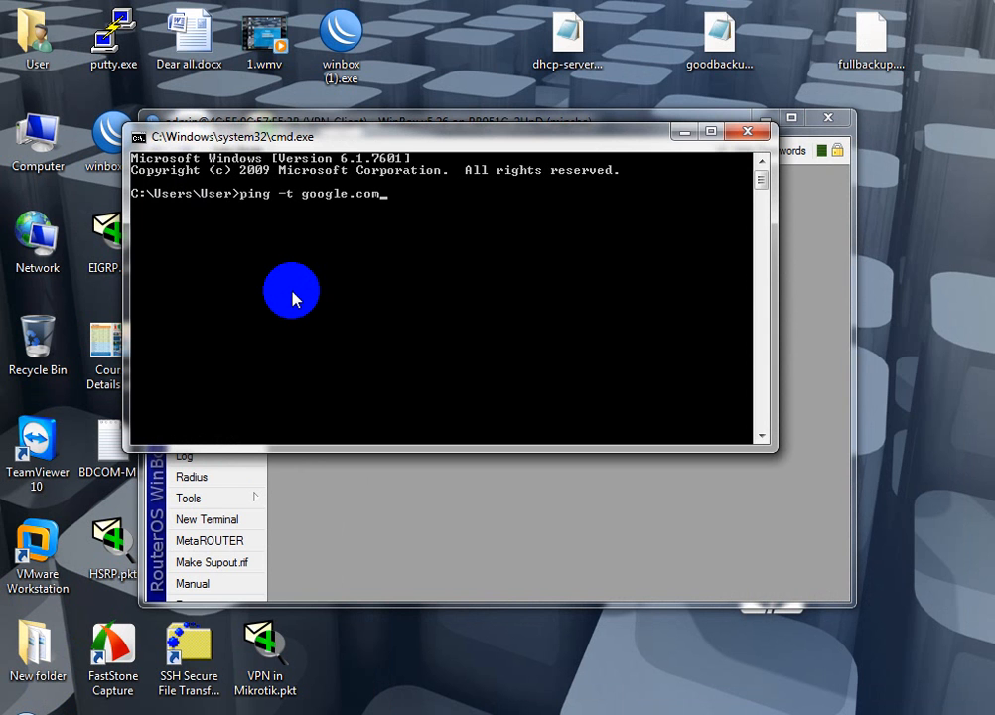
key(Return)
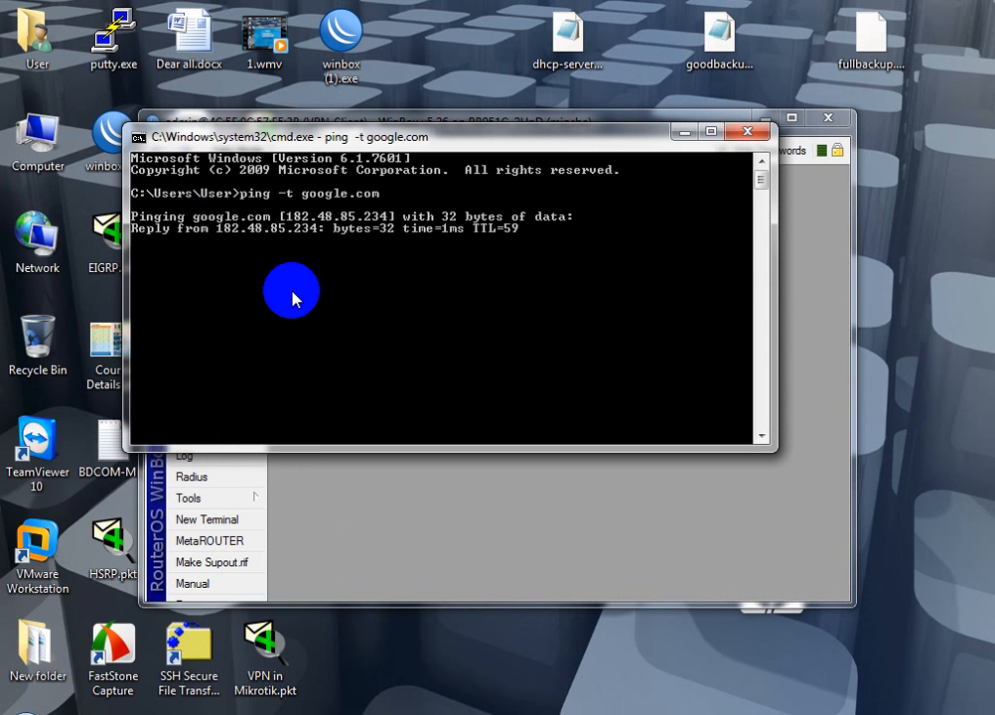
click(684, 132)
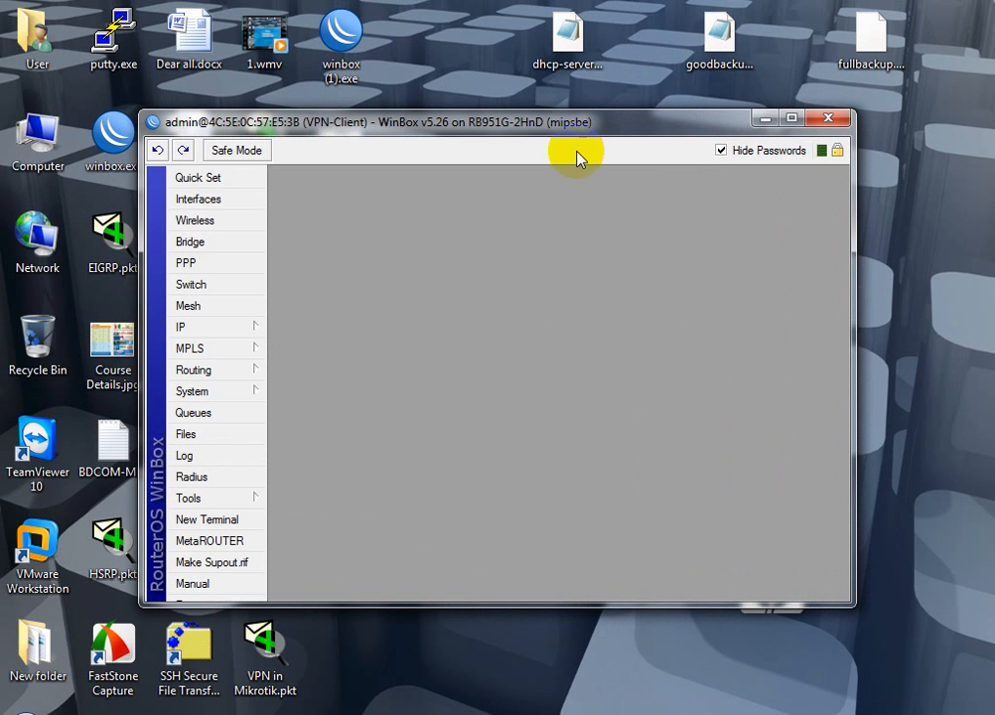
Ping google.com from a router terminal, stop after 2 of 2 replies, then open Interfaces
double_click(554, 126)
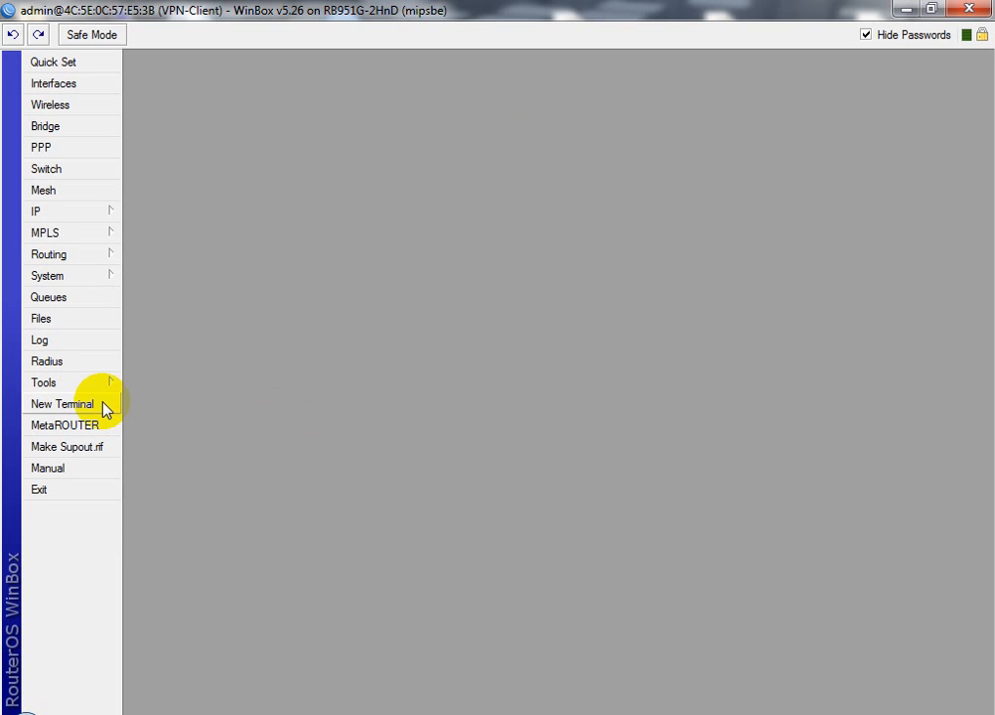
click(62, 404)
text(ping google.com)
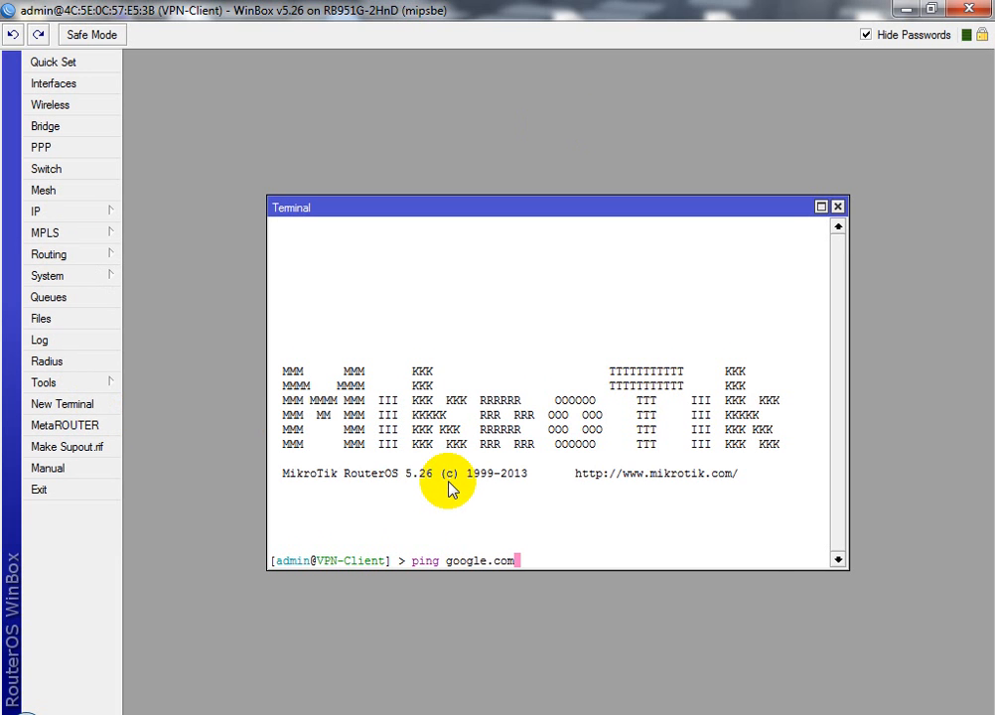
key(Return)
key(ctrl+c)
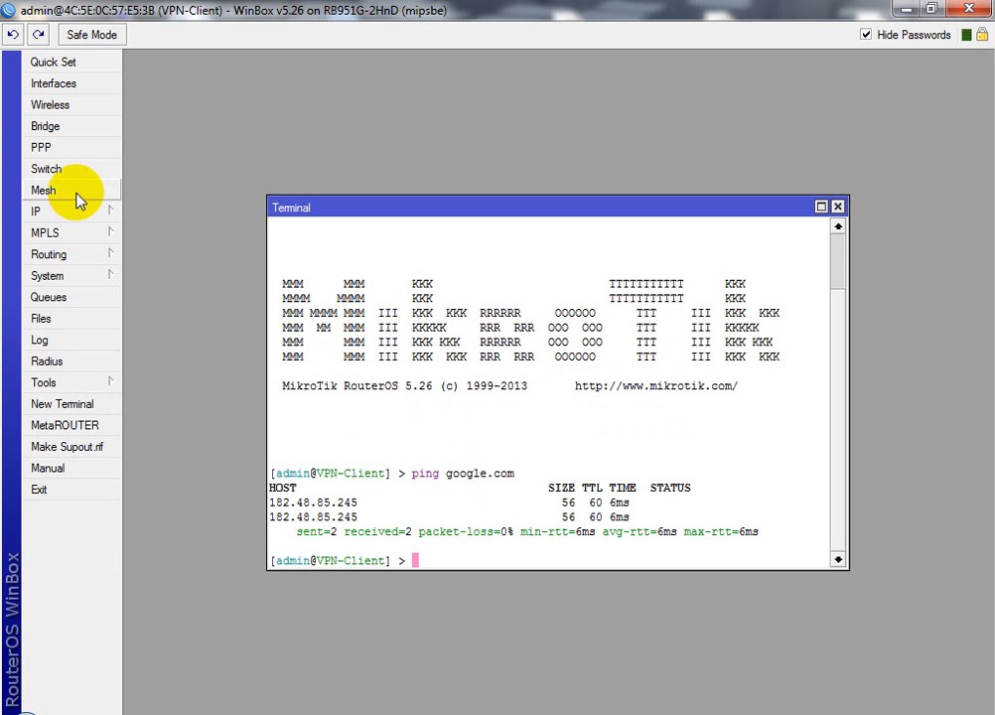
click(58, 84)
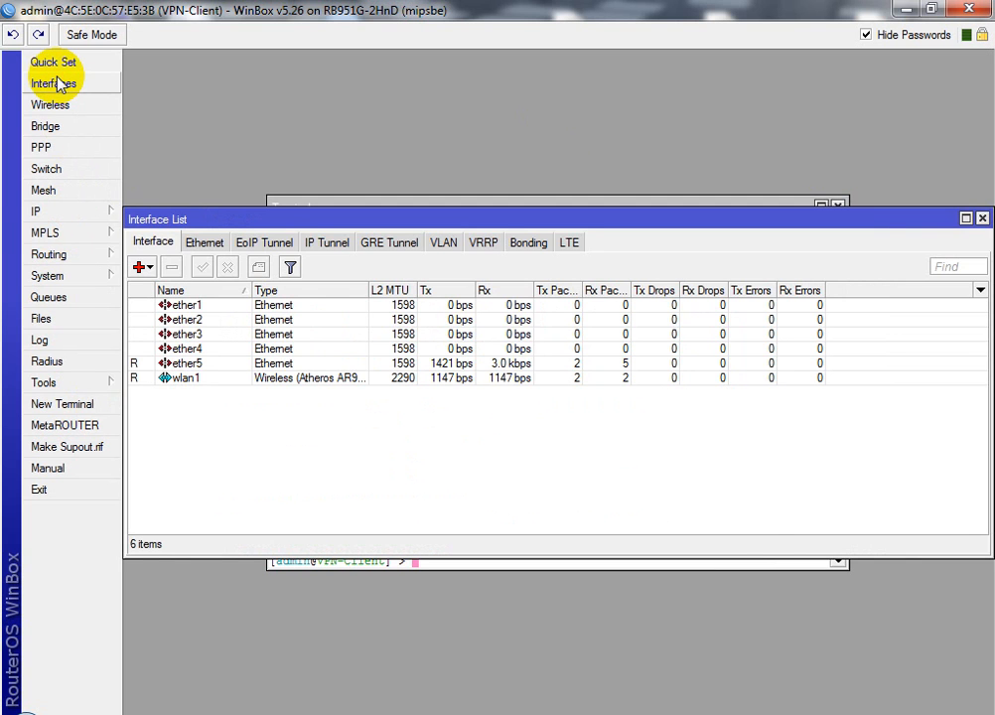
Add a PPTP Client interface, opening the New Interface dialog for pptp-out1
click(147, 270)
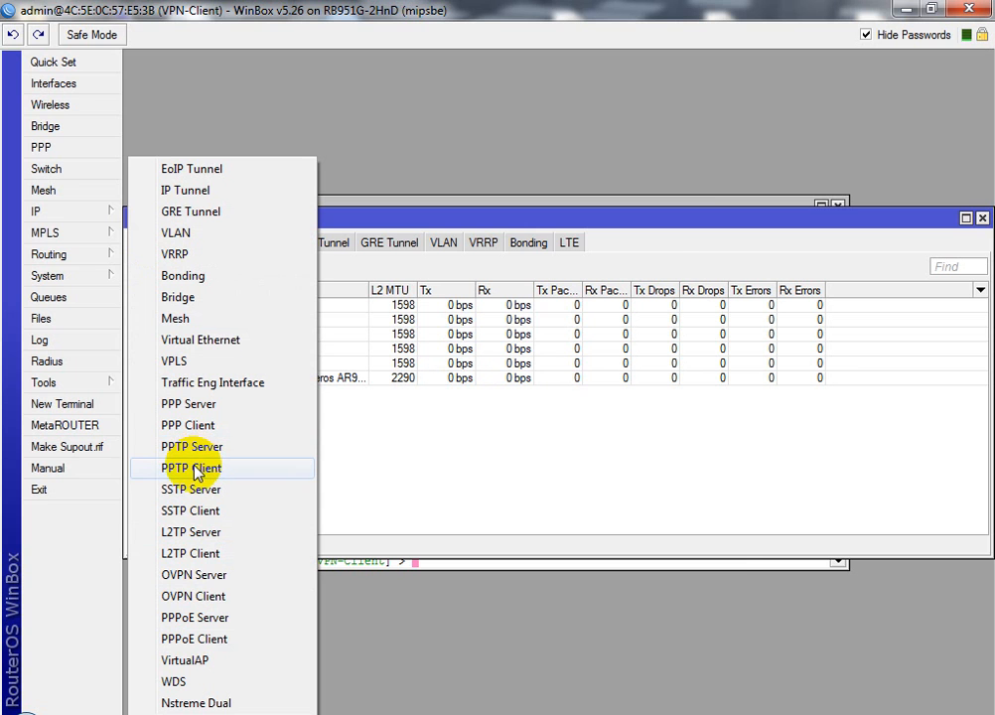
click(194, 470)
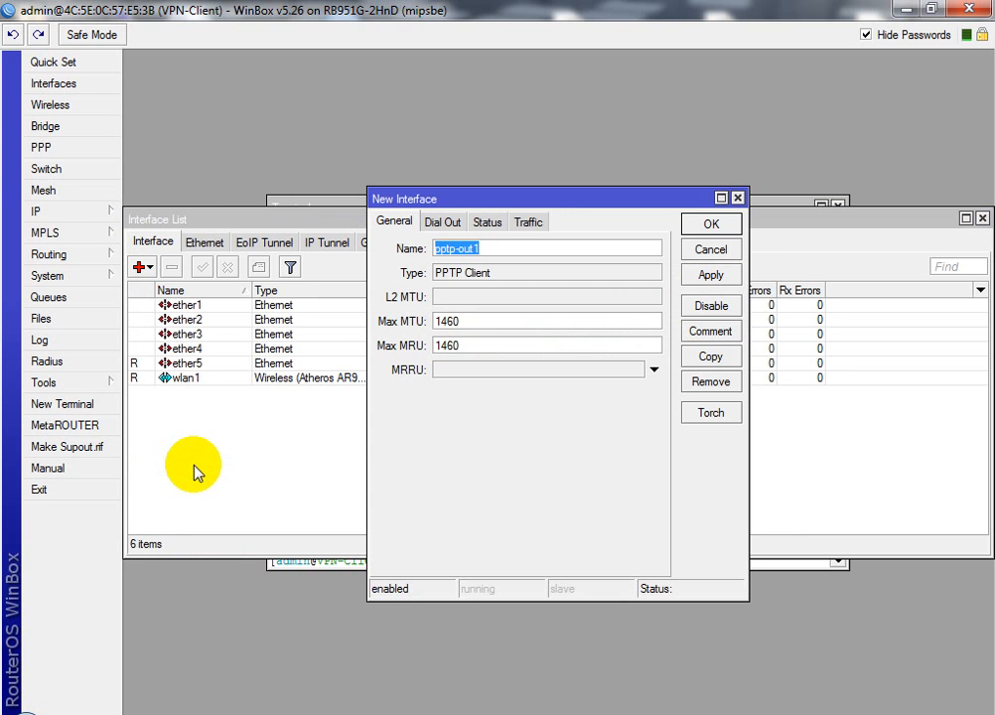
Enter the VPN username and password on pptp-out1's Dial Out tab and select the 0.0.0.0 address
click(444, 224)
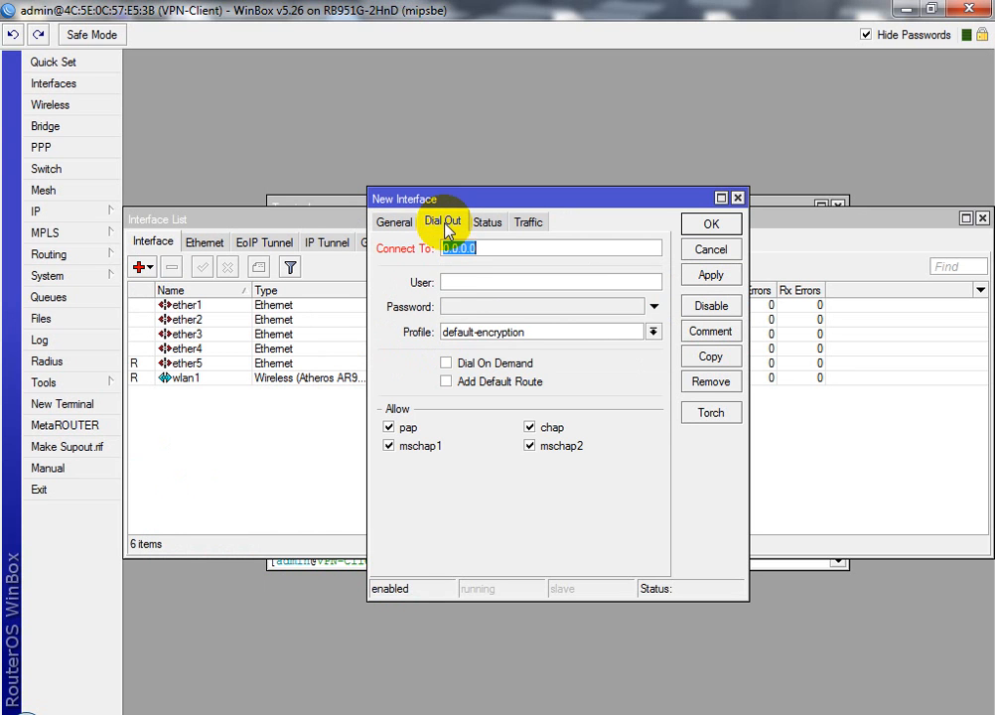
click(468, 278)
text(user1)
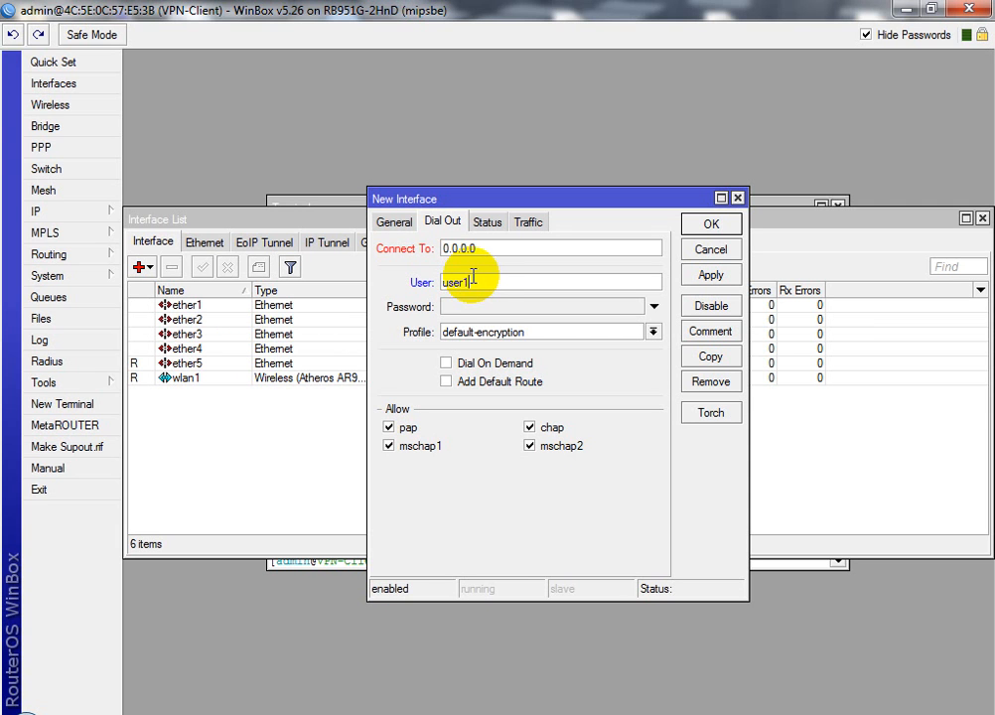
click(466, 307)
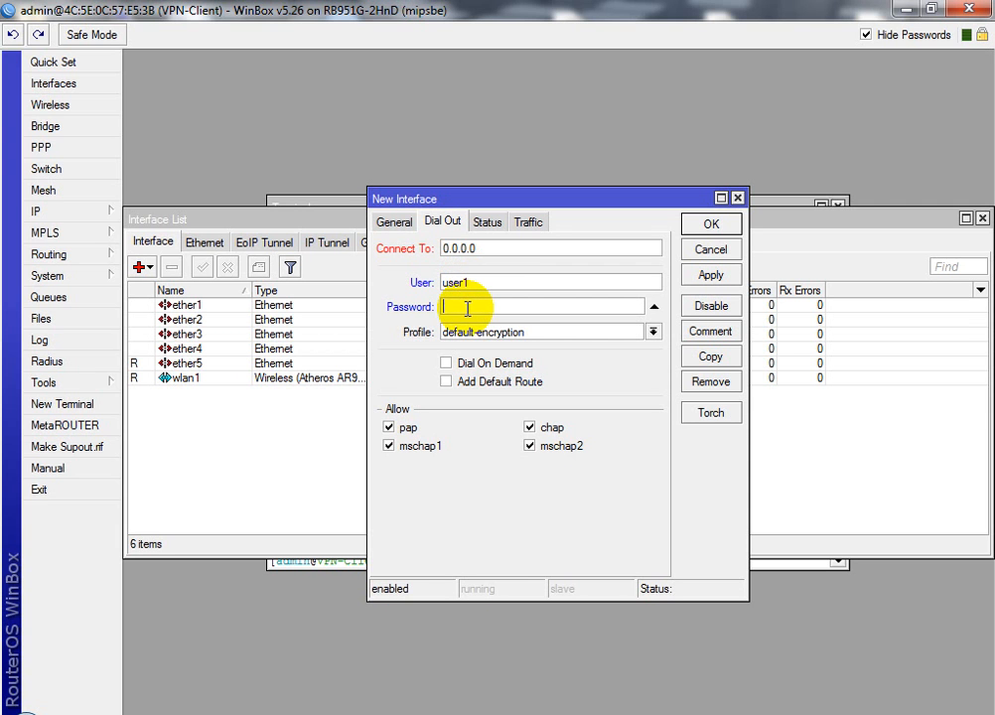
text(*****)
drag(484, 249, 440, 253)
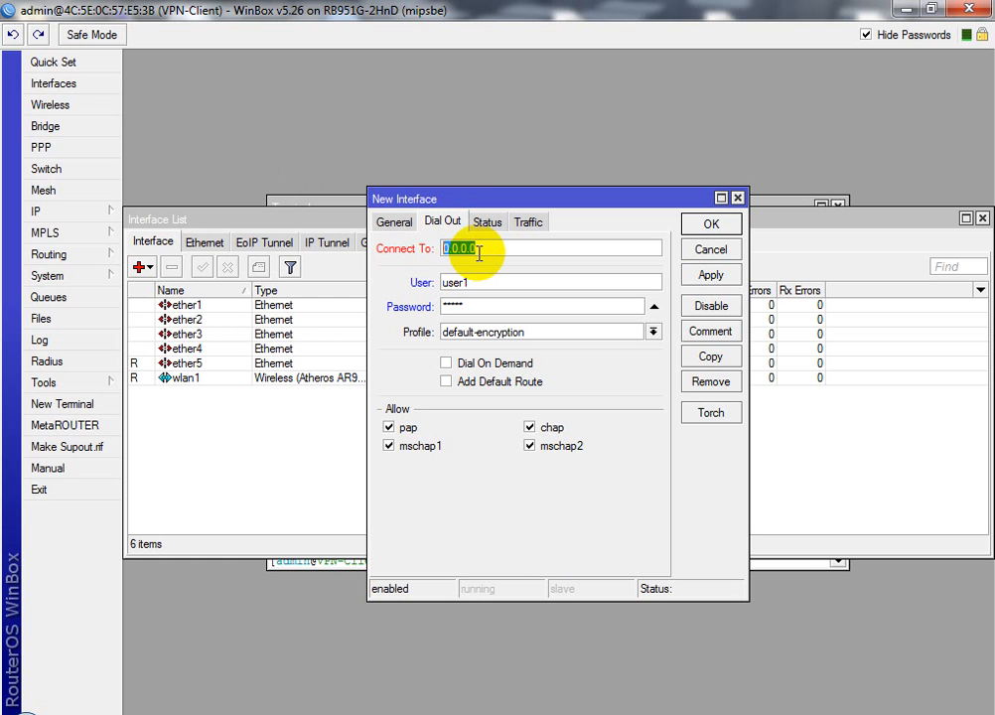
Set Connect To to 10.102.6.75 and save the pptp-out1 client
text(10.)
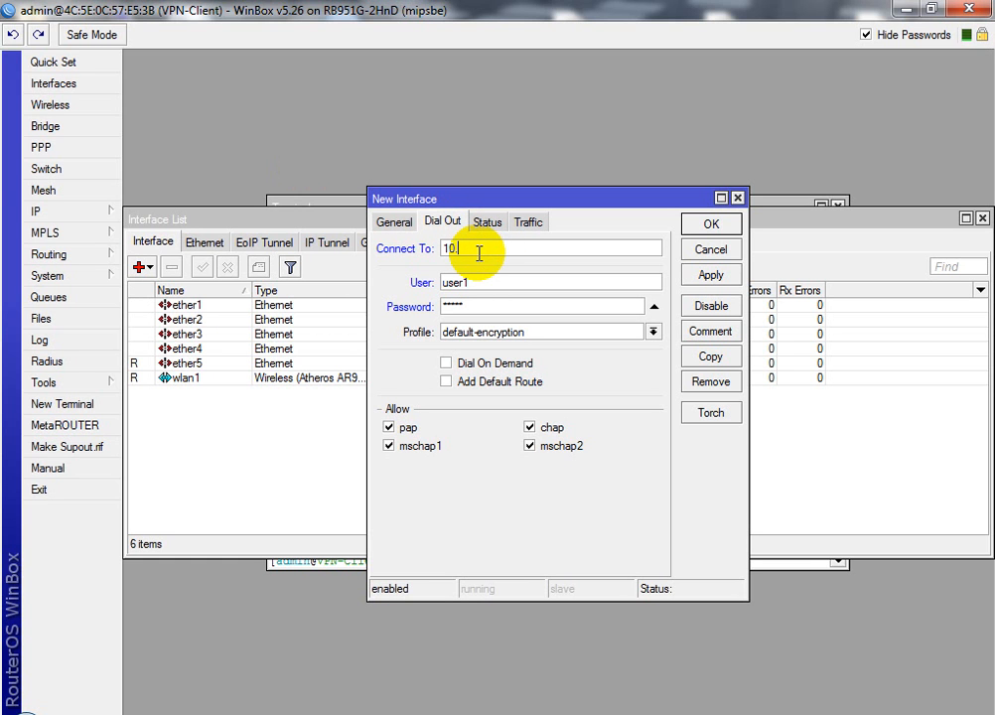
text(102)
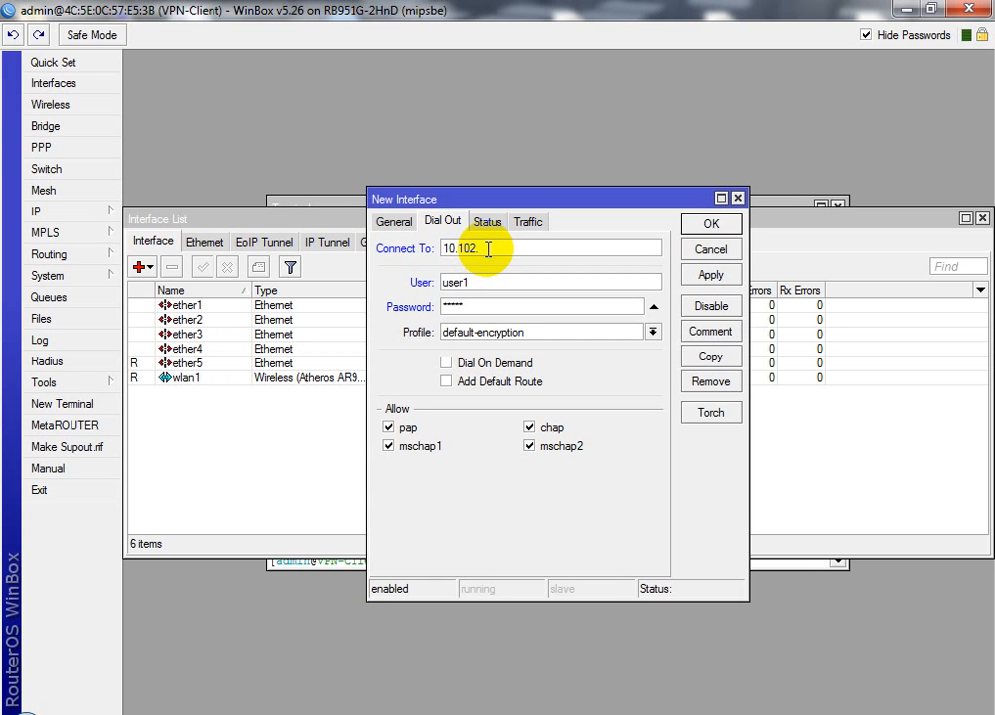
text(.6.75)
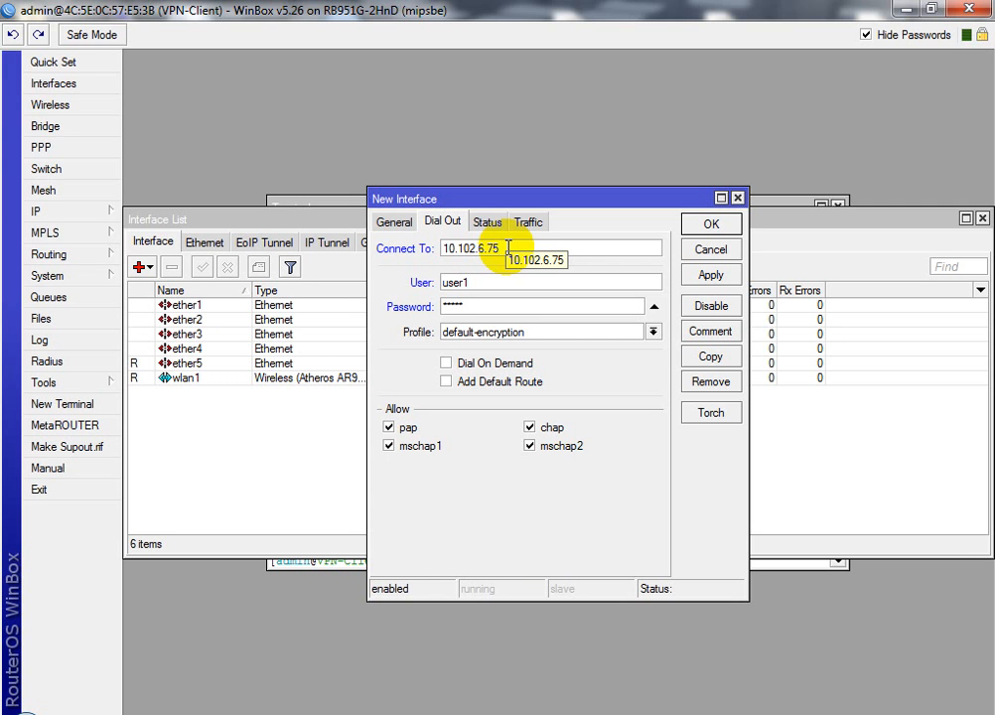
click(709, 279)
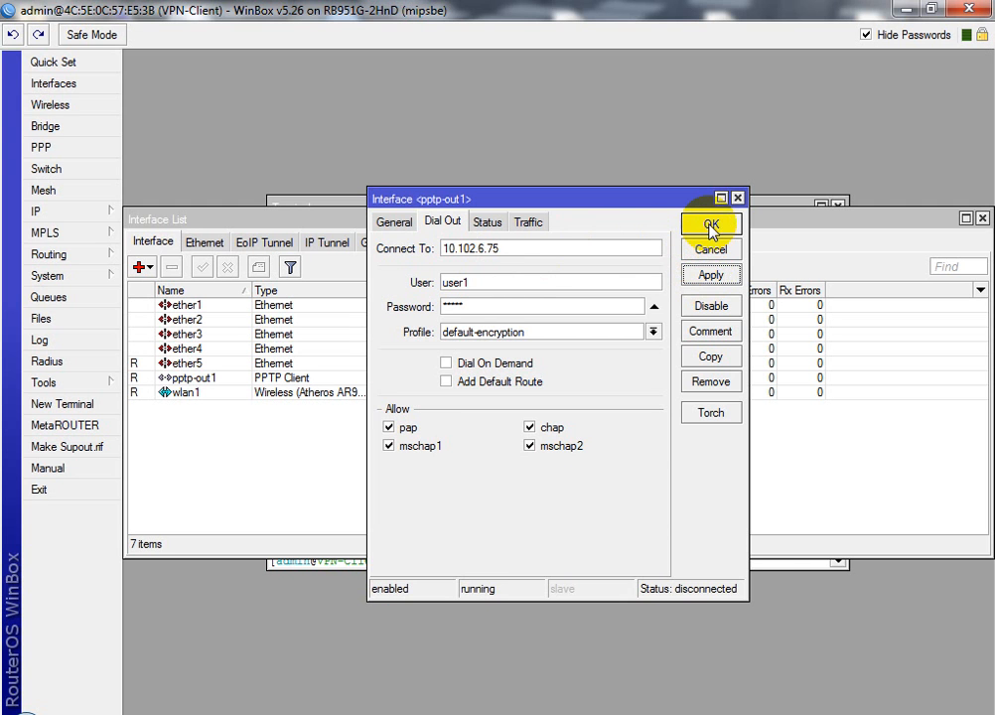
click(709, 227)
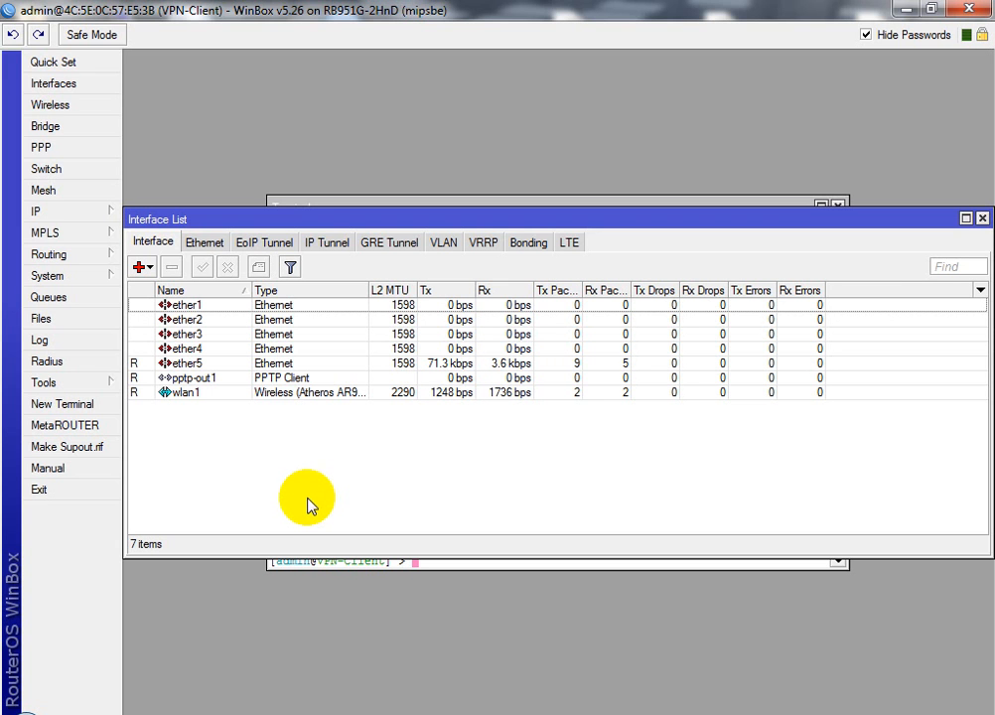
Open the IP Routes list and start adding a new static route
click(75, 218)
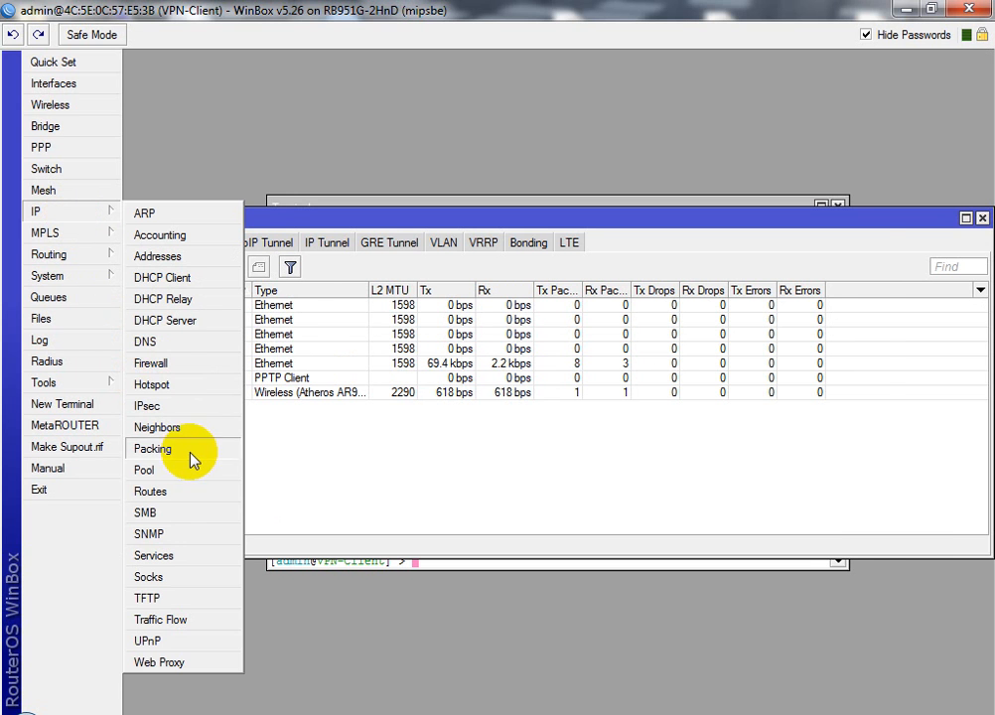
click(162, 491)
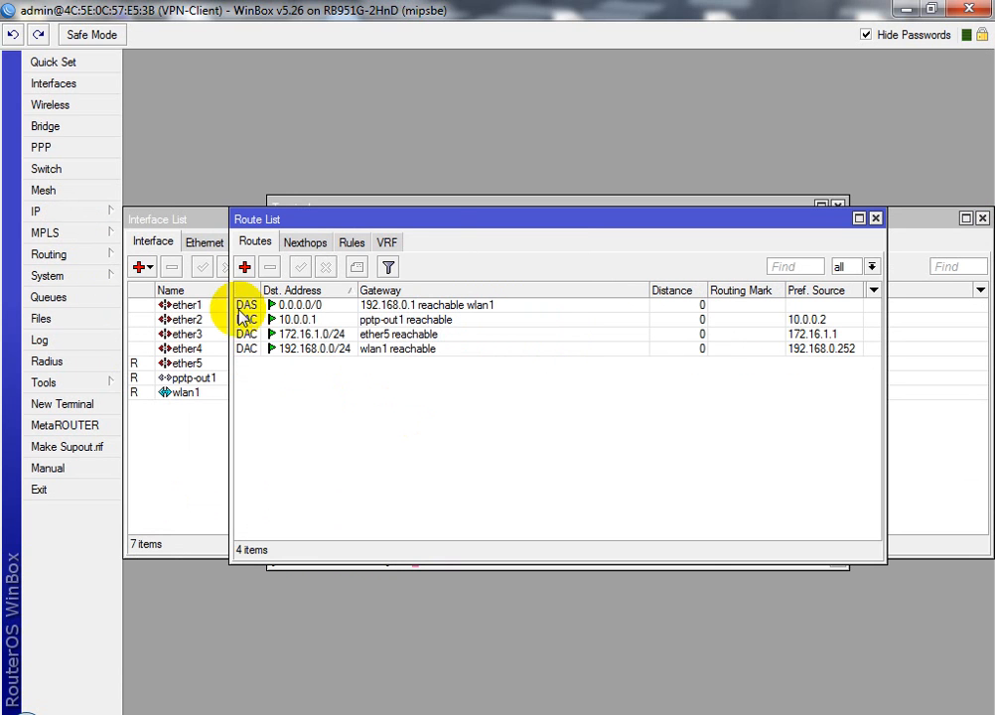
click(245, 266)
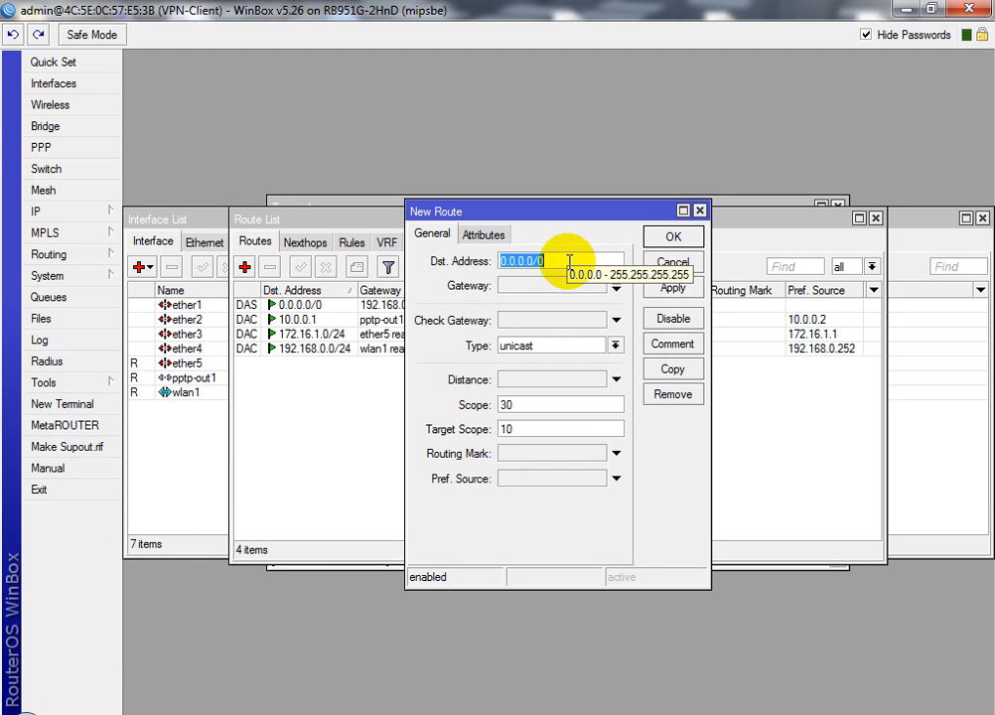
Give the new route destination 192.168.1.0/24 and gateway 10.0.0.1
text(1)
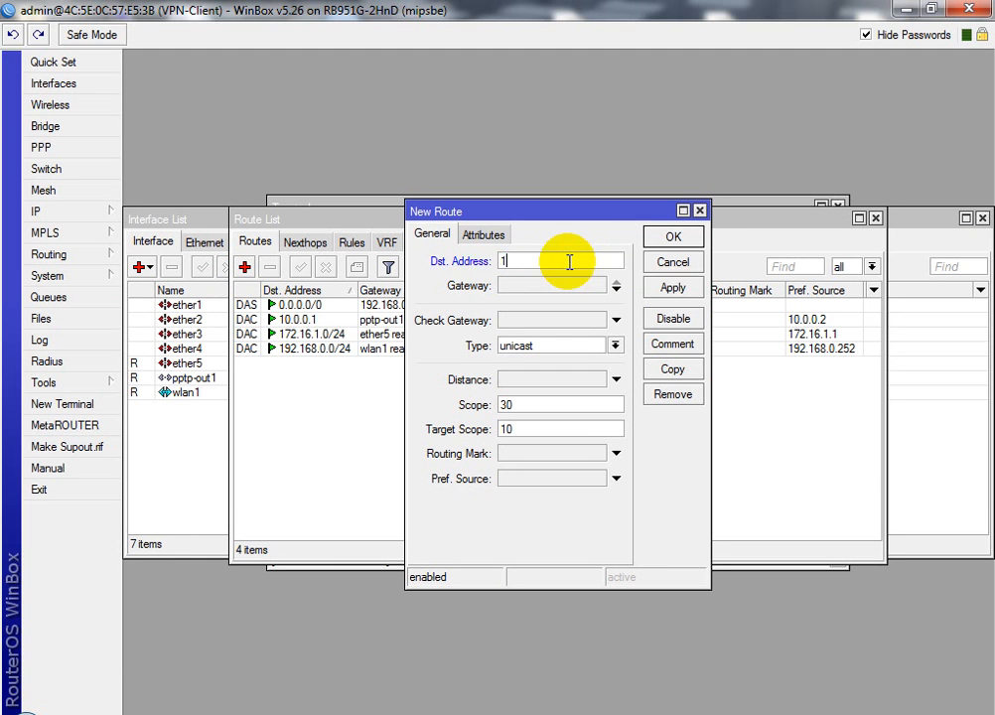
text(92.168.1.0/24)
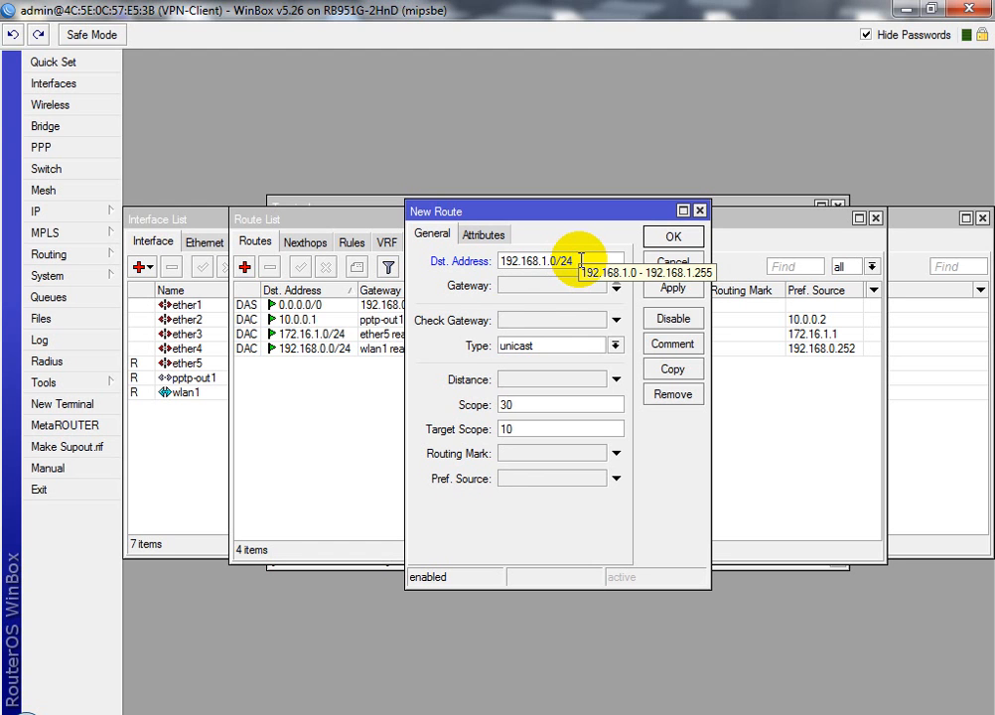
click(541, 285)
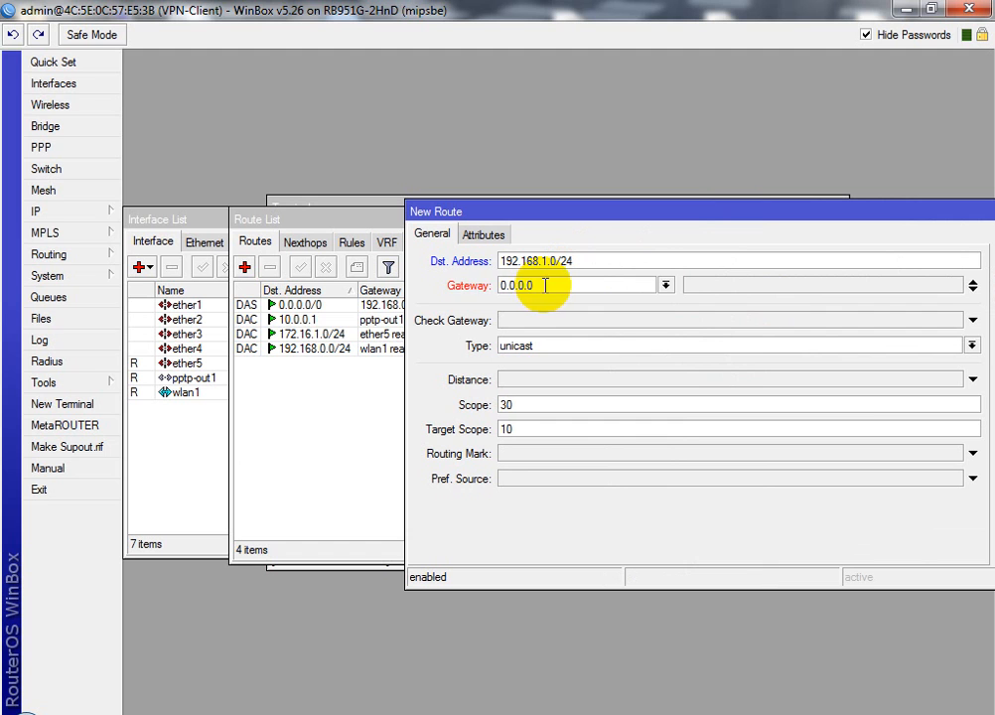
drag(542, 285, 468, 298)
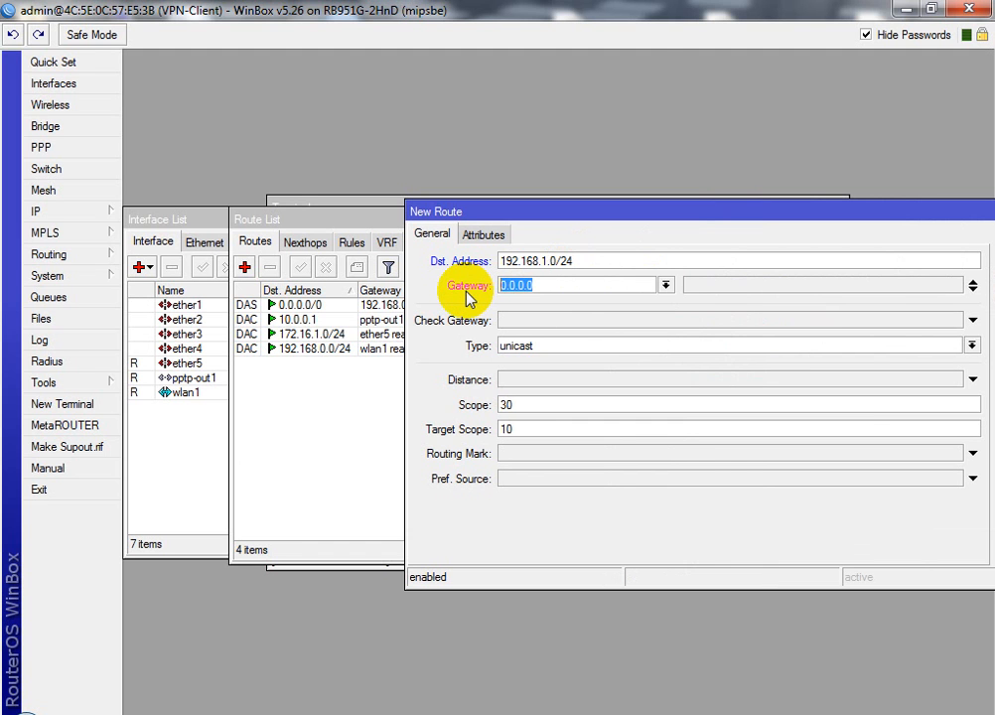
text(10)
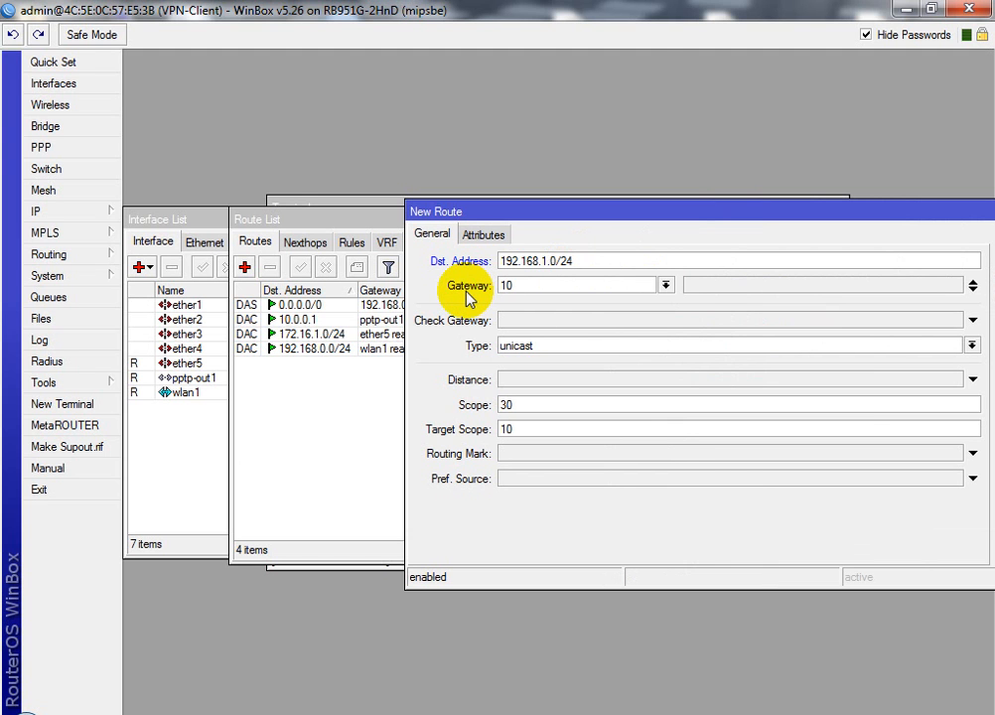
text(.0.0.0.1)
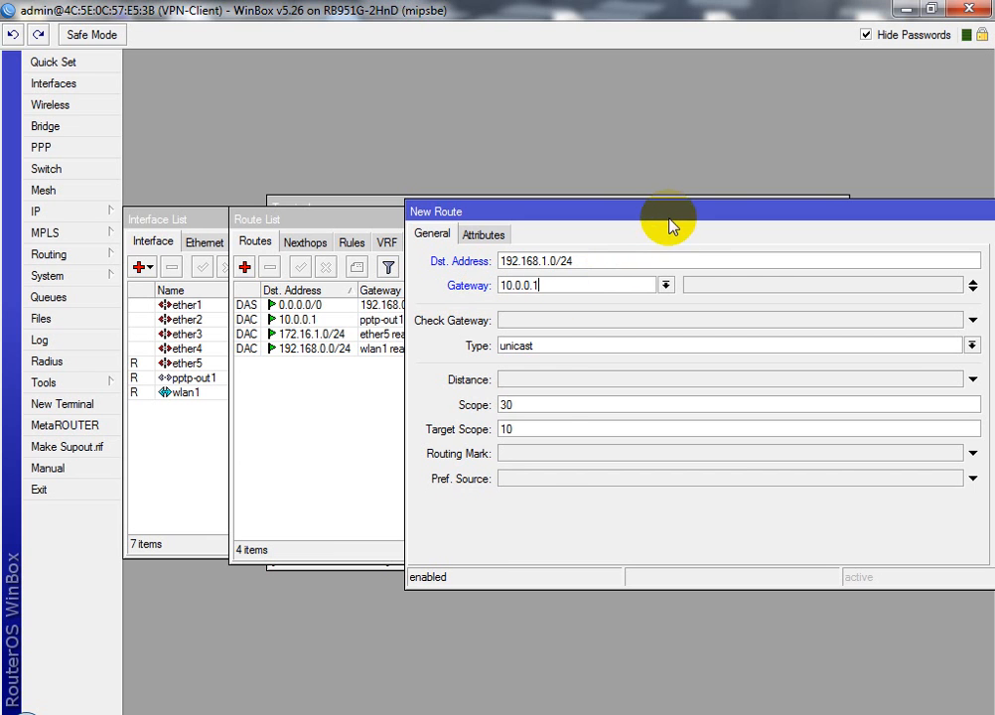
drag(668, 215, 419, 113)
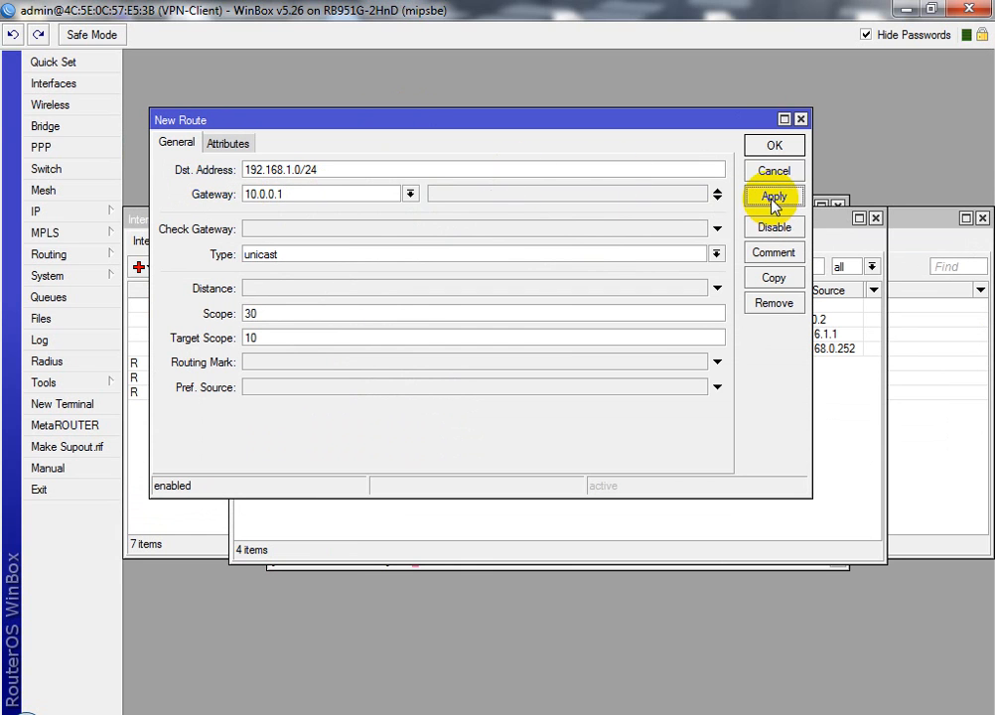
Save the 192.168.1.0/24 route via 10.0.0.1 and bring the Interface List forward
click(773, 199)
click(773, 147)
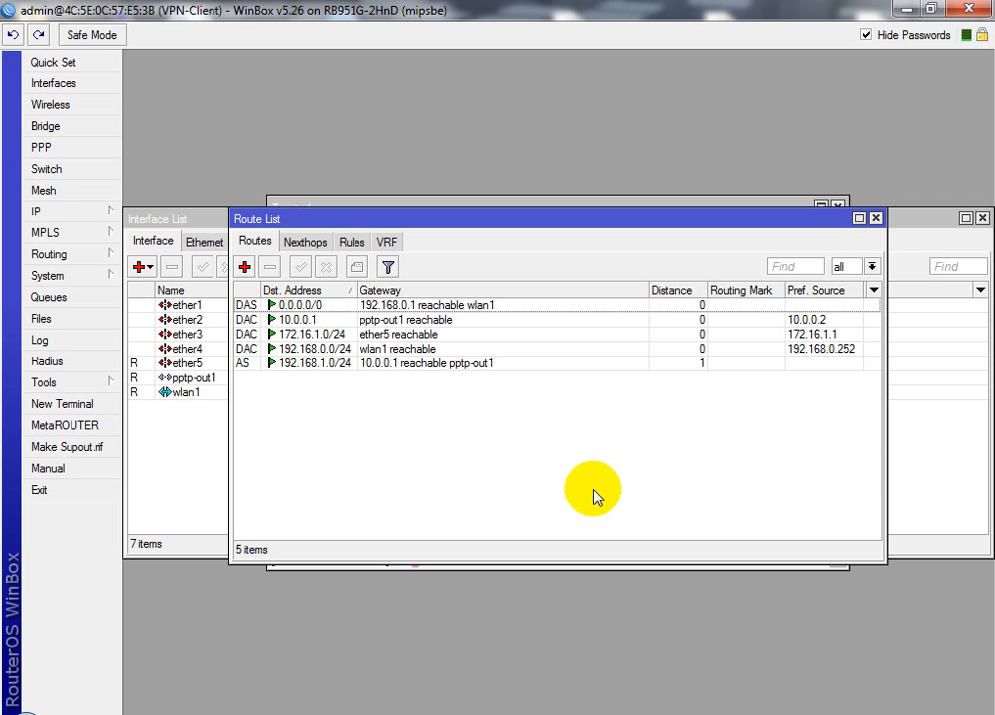
click(194, 367)
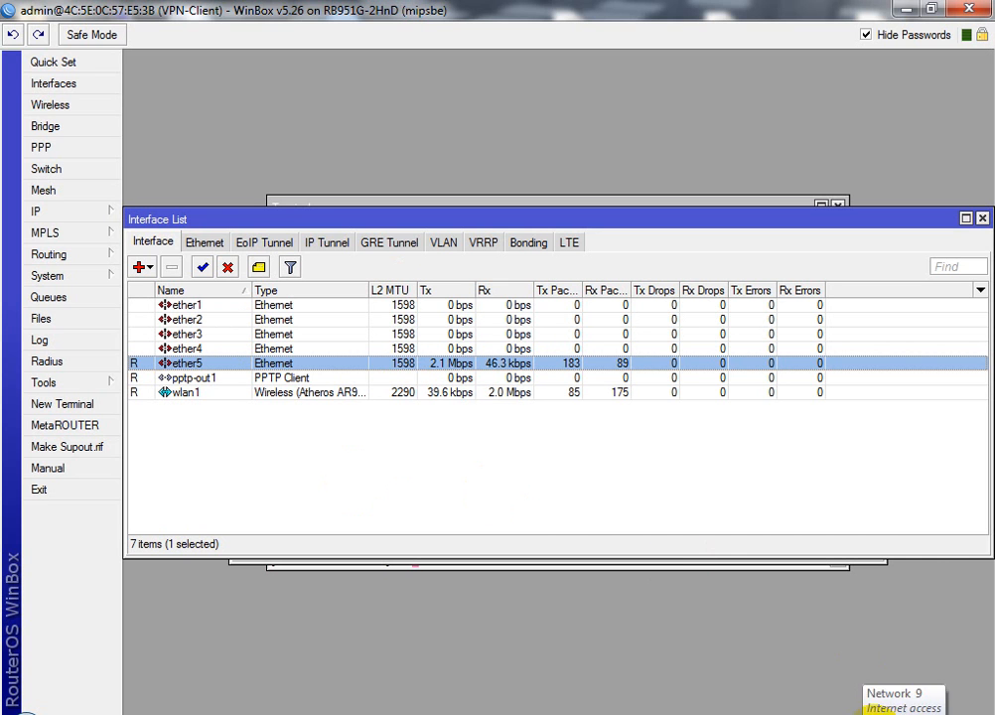
click(869, 712)
Show the Local Area Connection details: IPv4 172.16.1.254, gateway 172.16.1.1
click(884, 684)
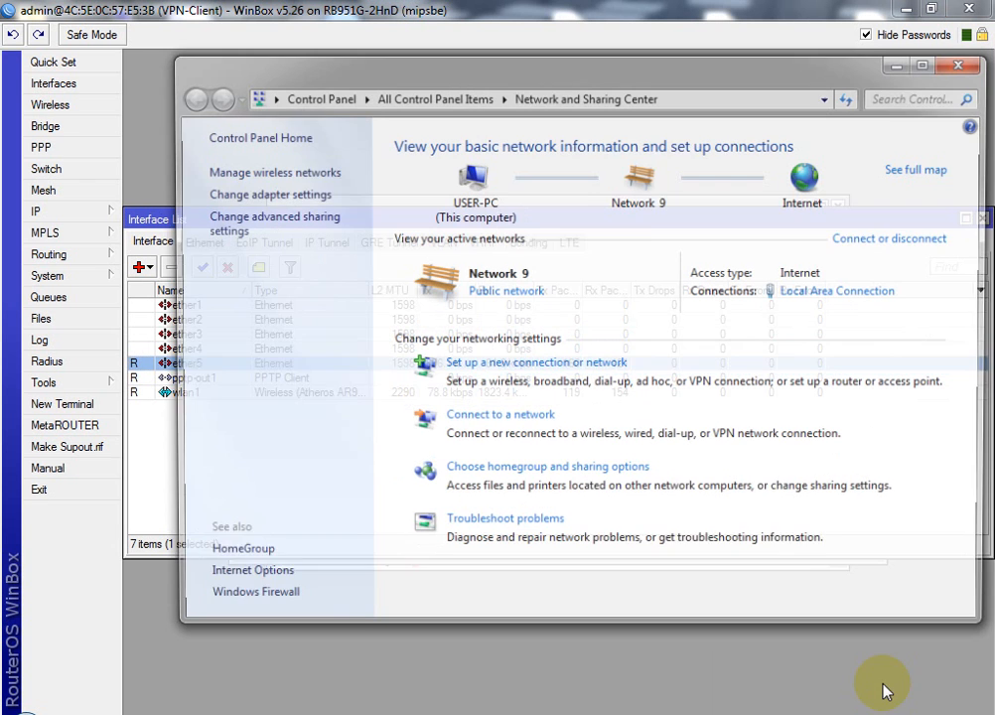
click(824, 293)
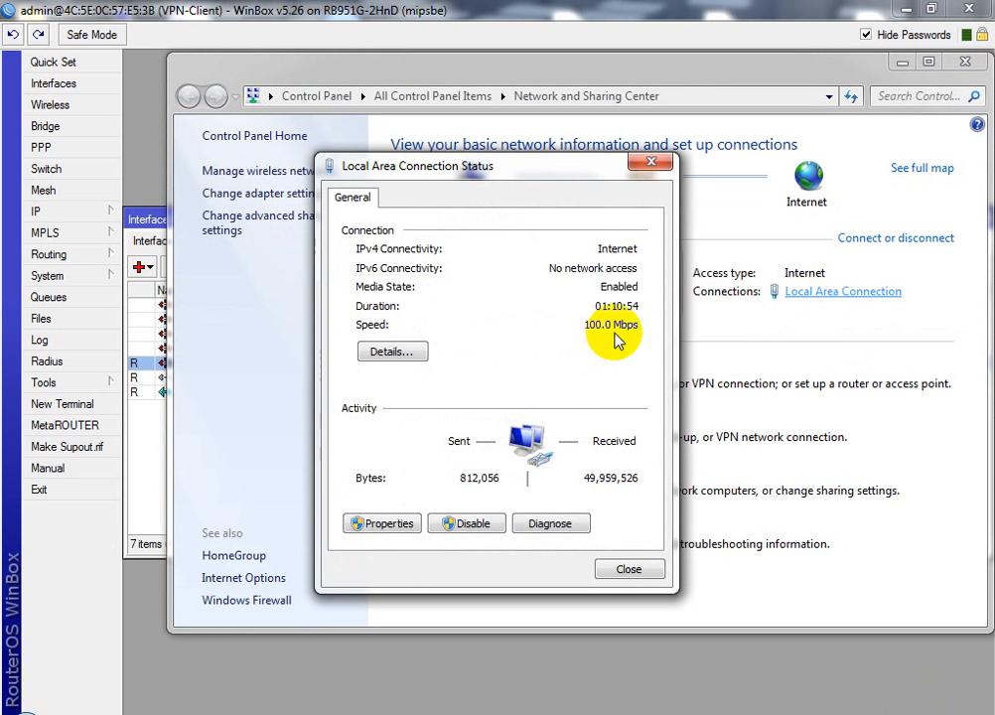
click(393, 353)
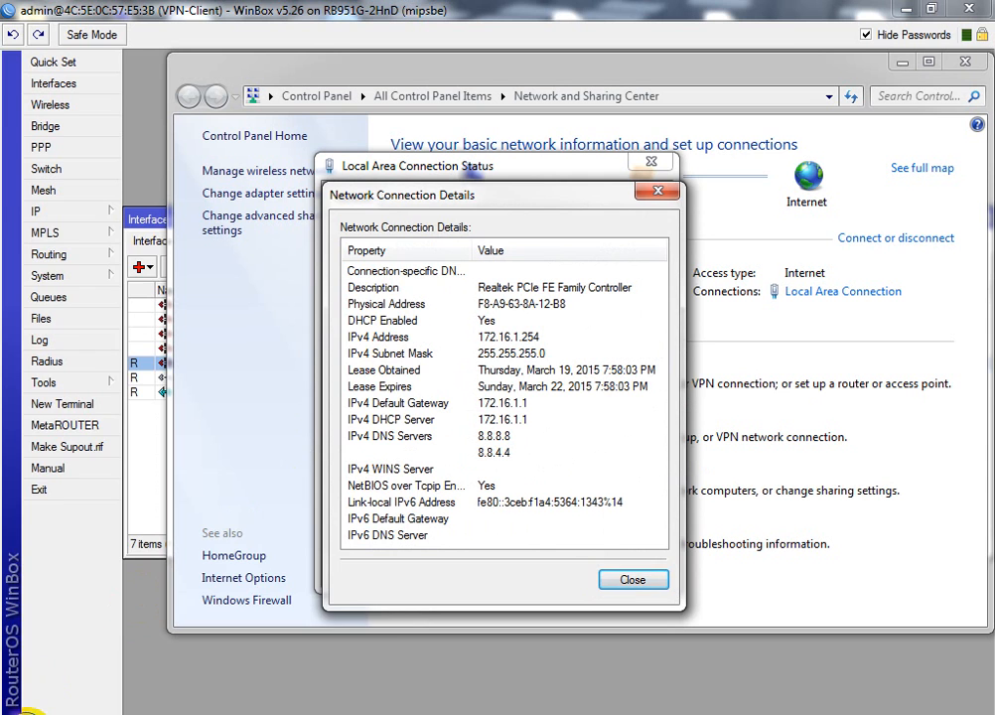
click(29, 710)
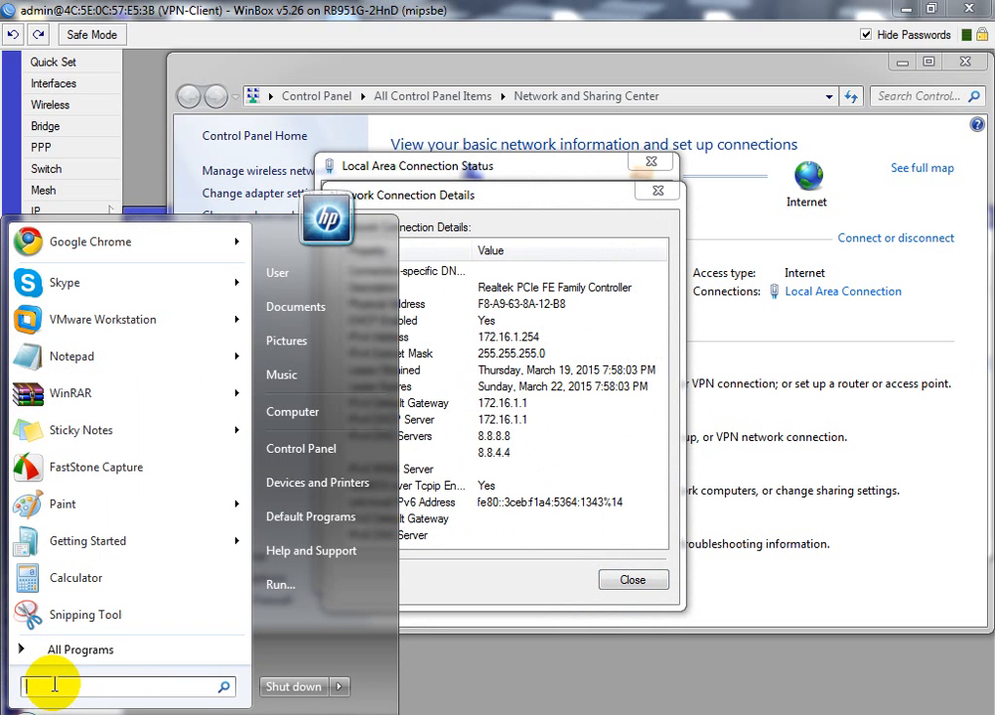
Launch Command Prompt and run a continuous ping with 'ping -t 192.168.1.254'
text(cmd)
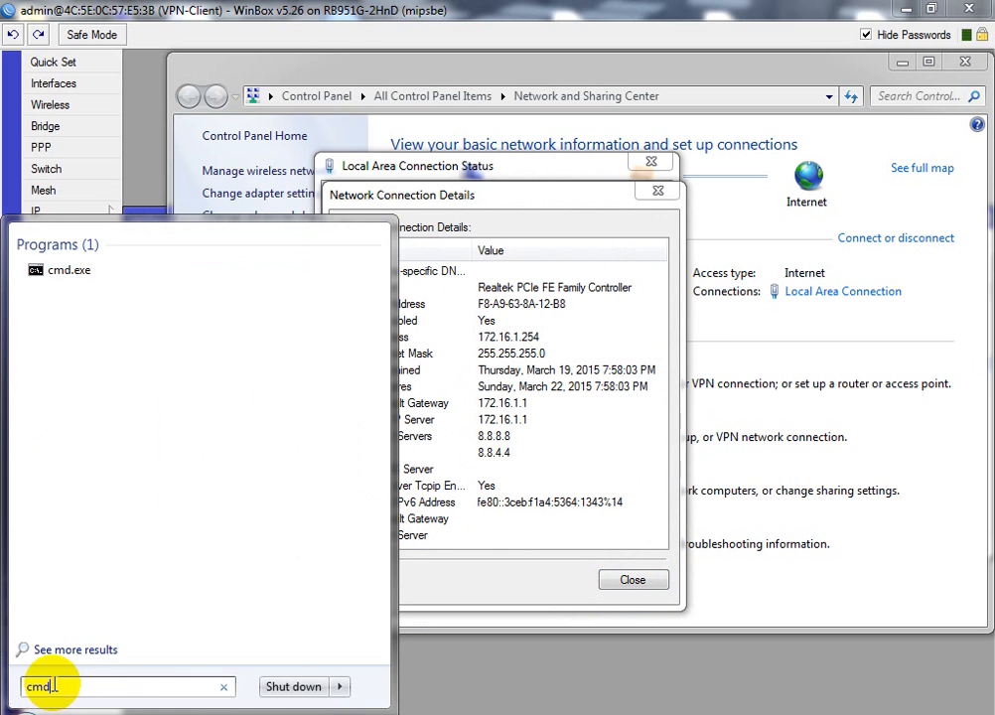
key(Return)
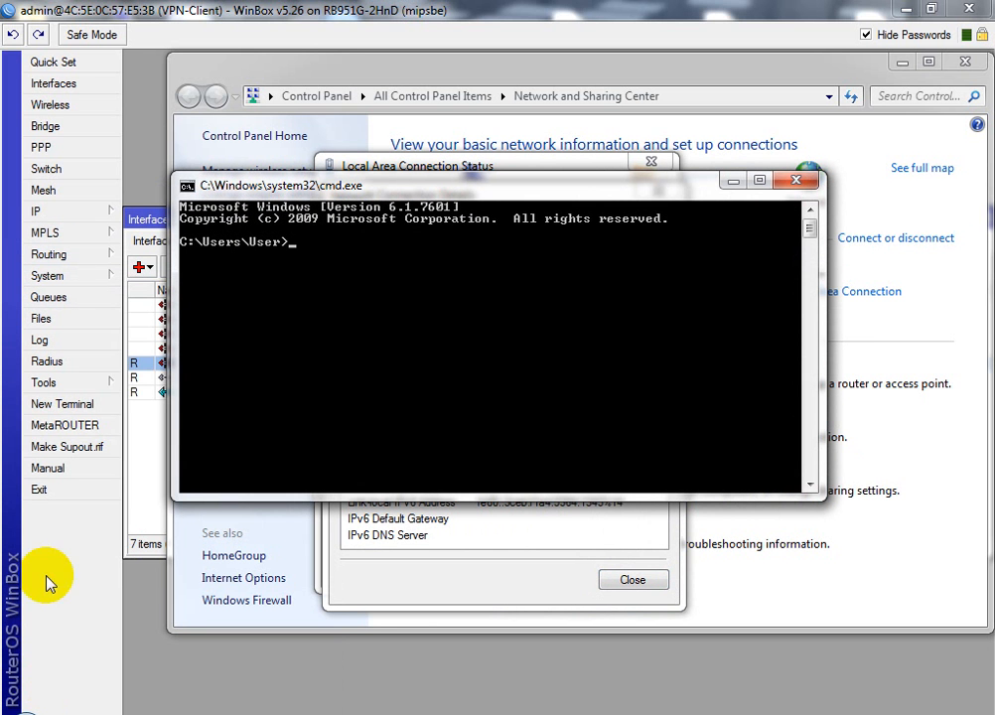
text(p)
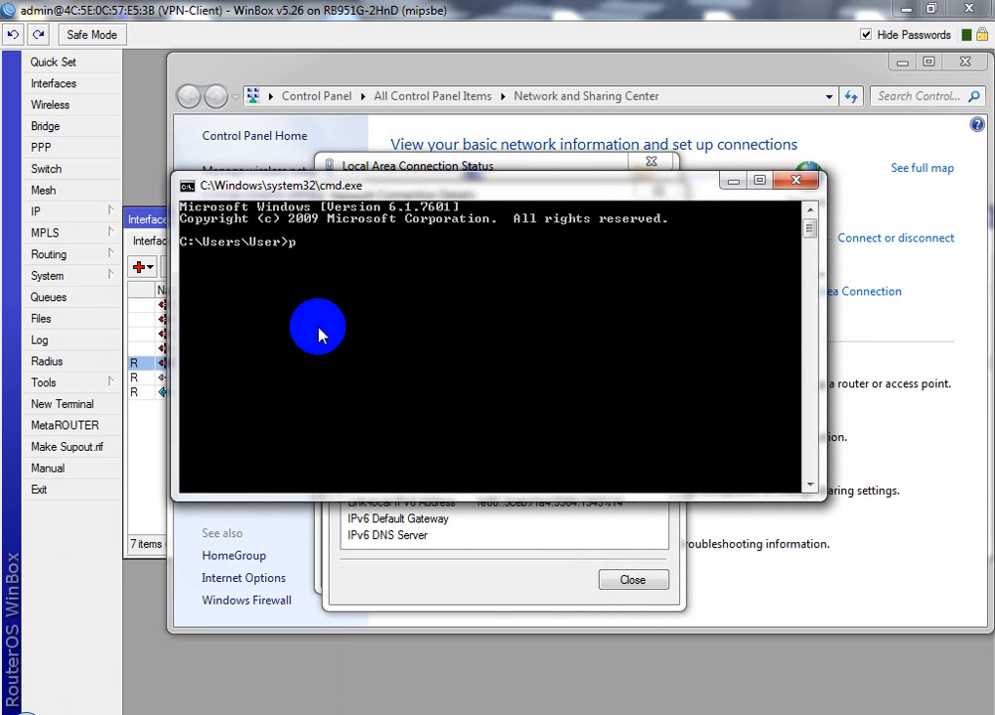
text(ing -t 192.168.1)
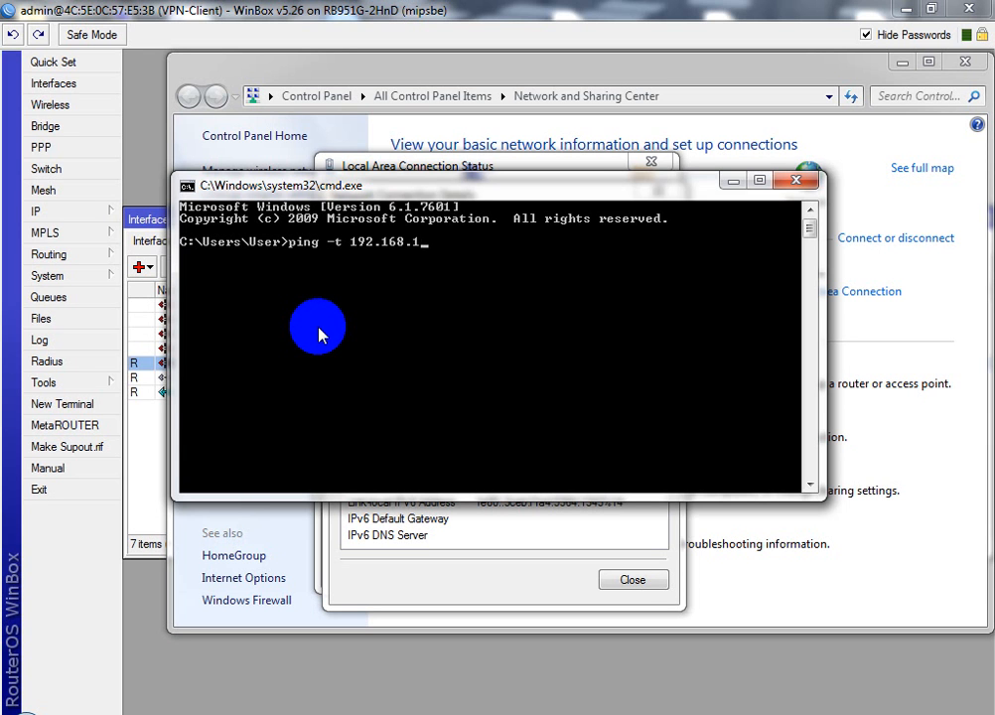
text(.254)
key(Return)
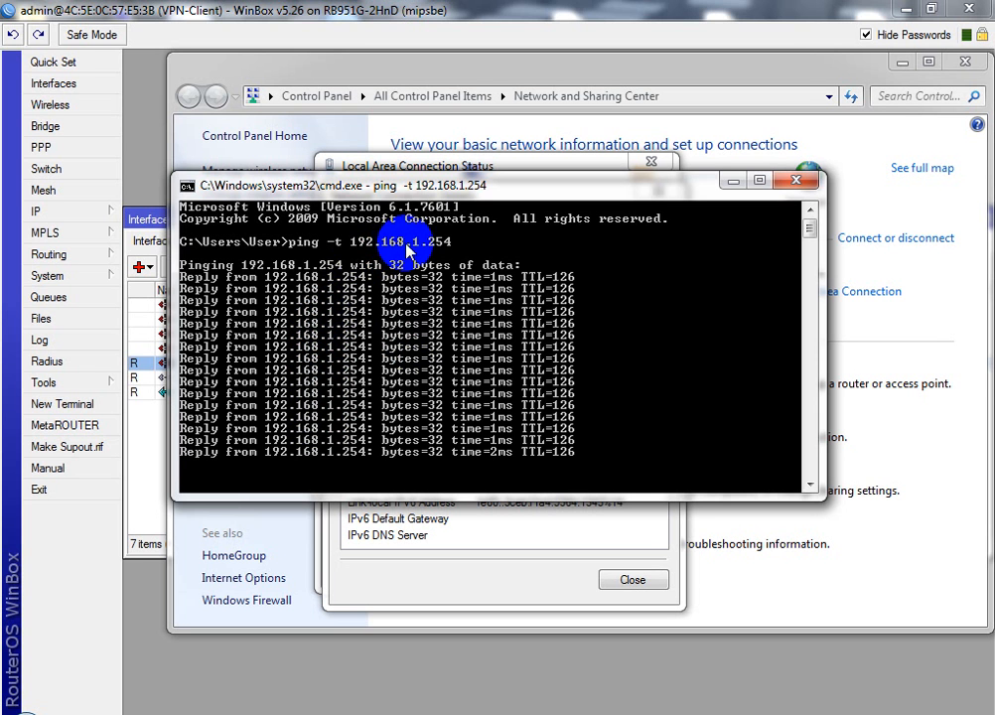
click(567, 569)
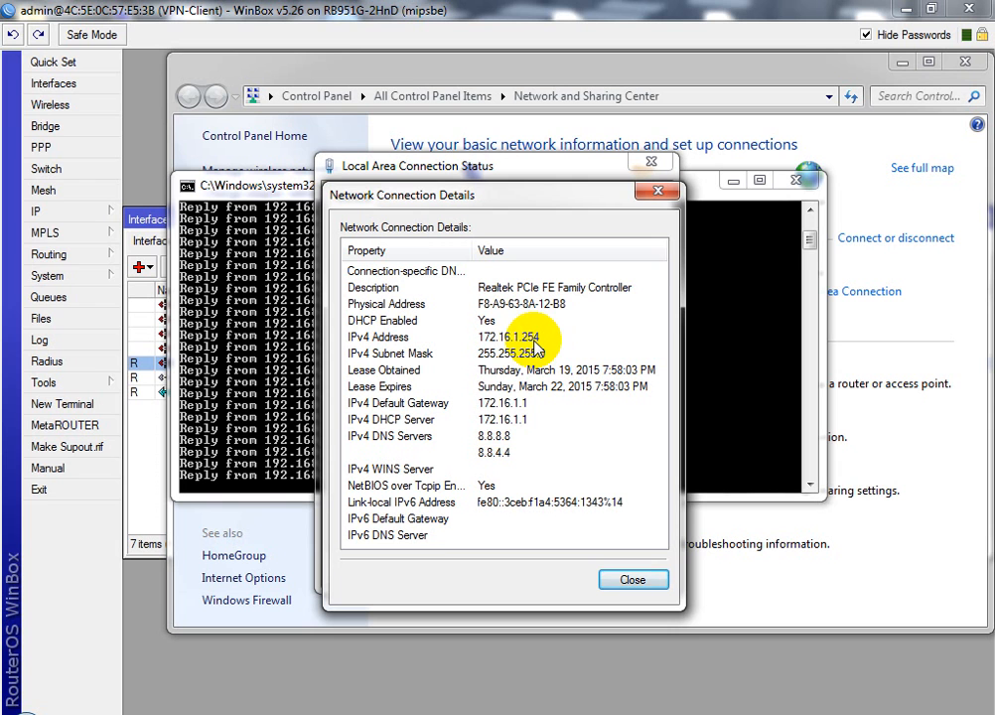
Close the connection Details and Status dialogs, then close the Network and Sharing Center
click(652, 202)
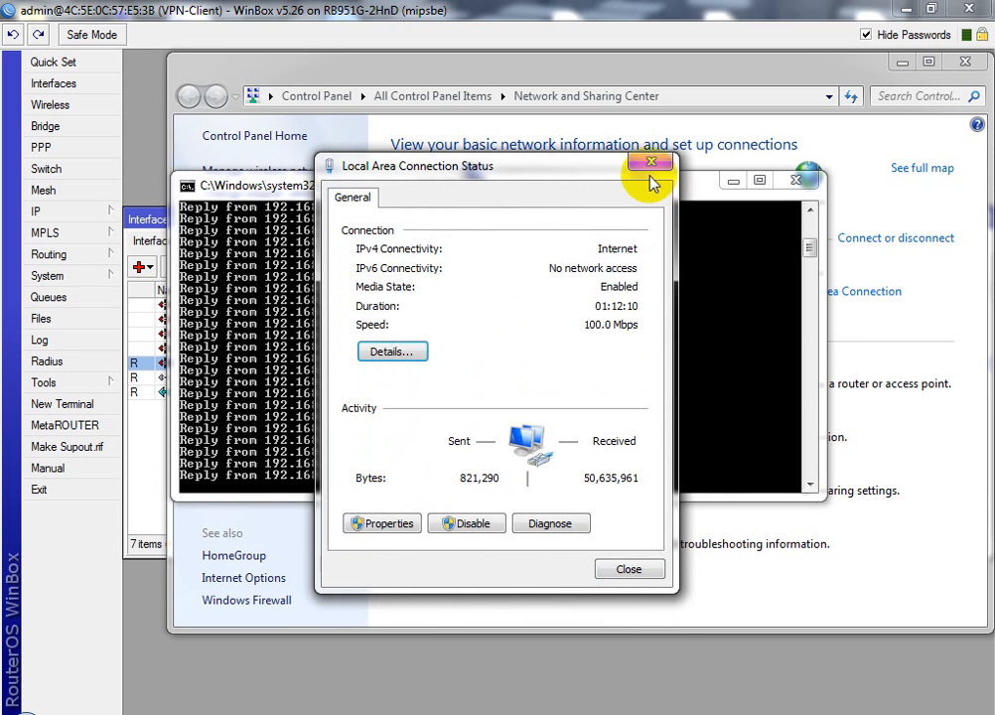
click(648, 163)
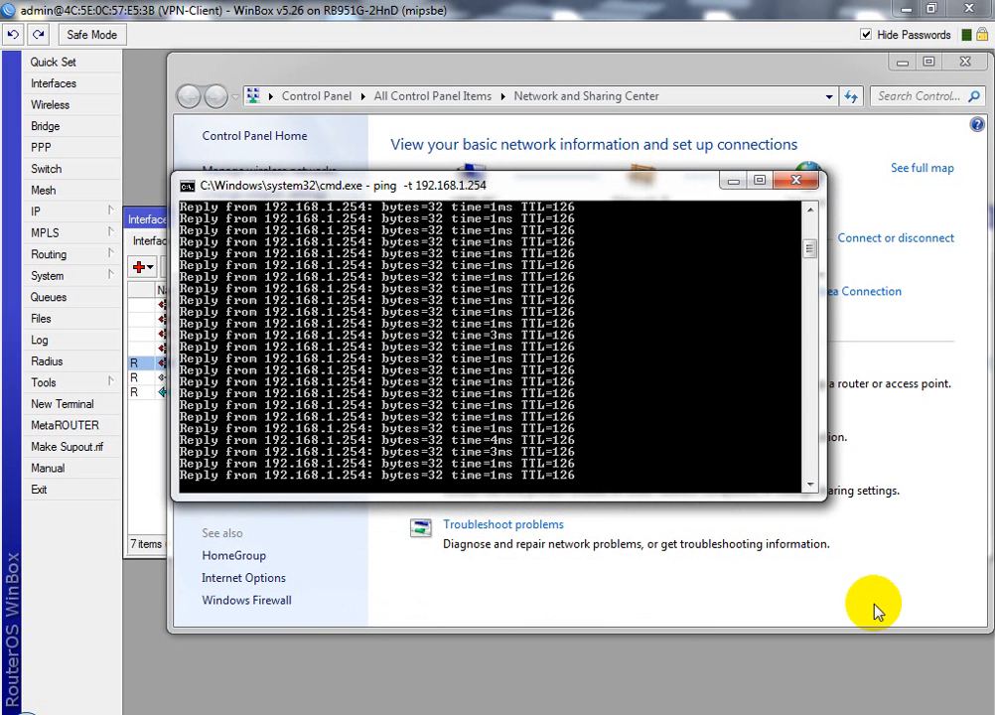
click(895, 713)
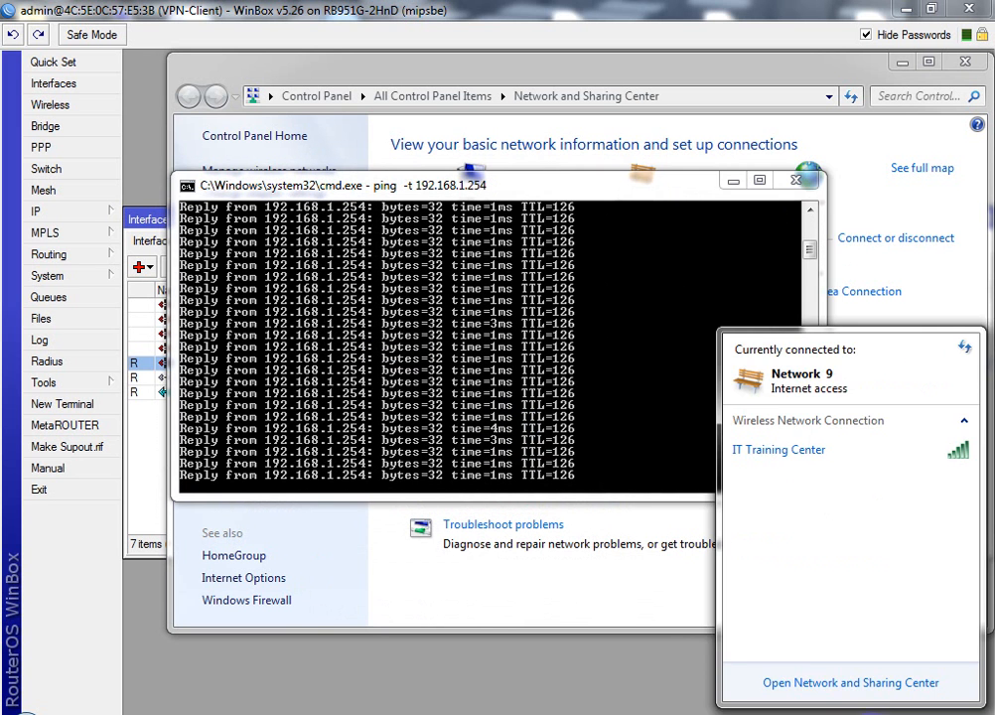
click(851, 682)
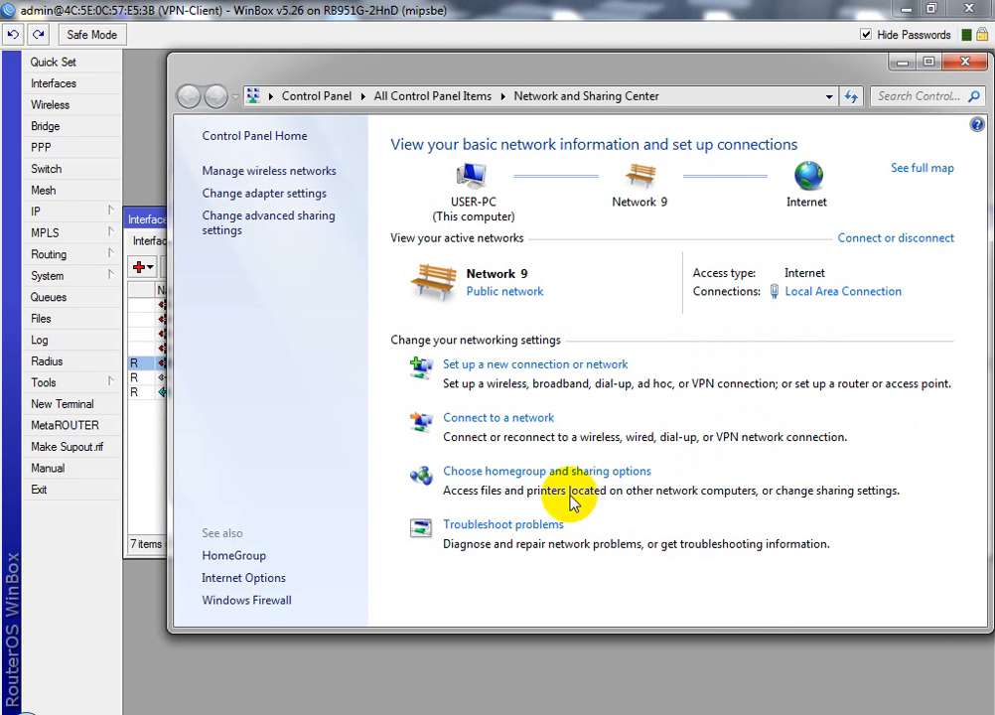
click(507, 365)
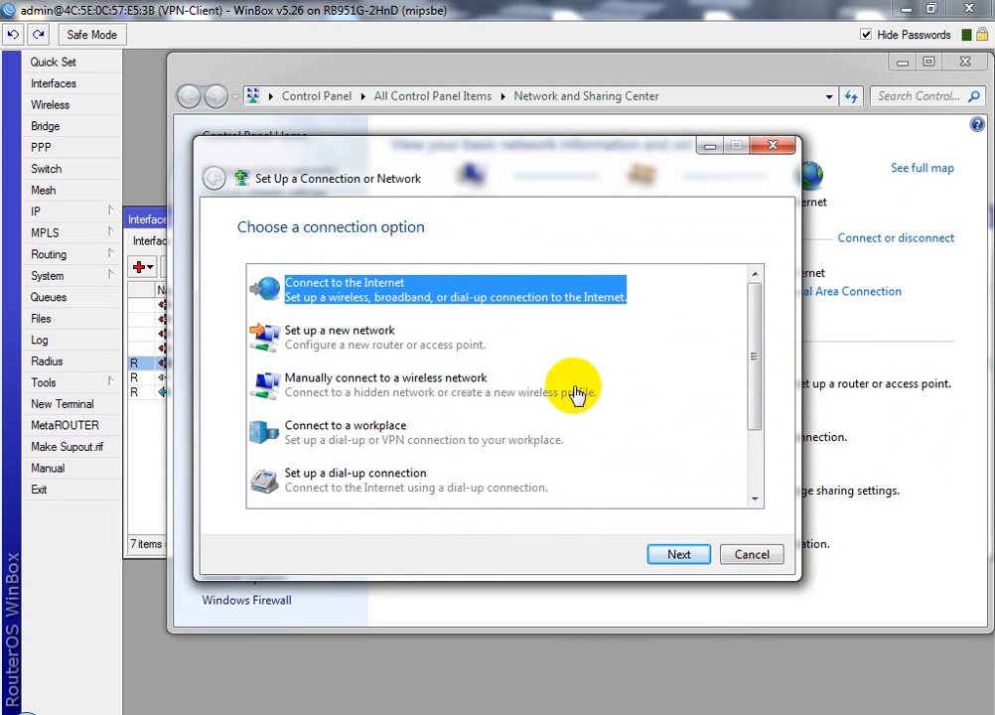
click(769, 151)
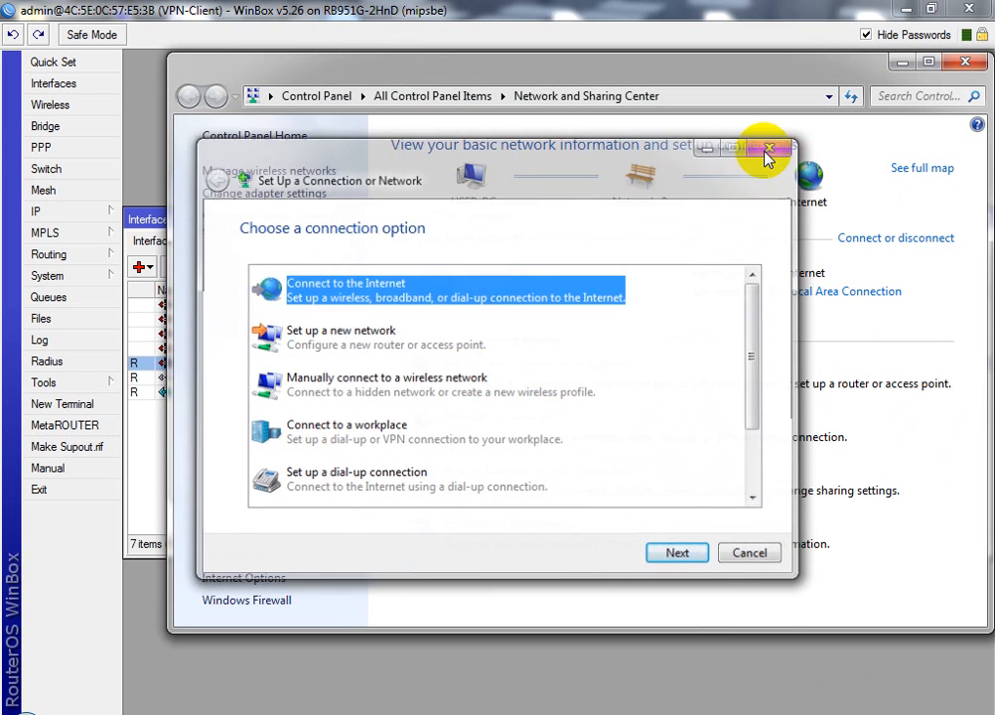
click(963, 64)
Minimize WinBox and reopen the Network and Sharing Center over the desktop
click(906, 10)
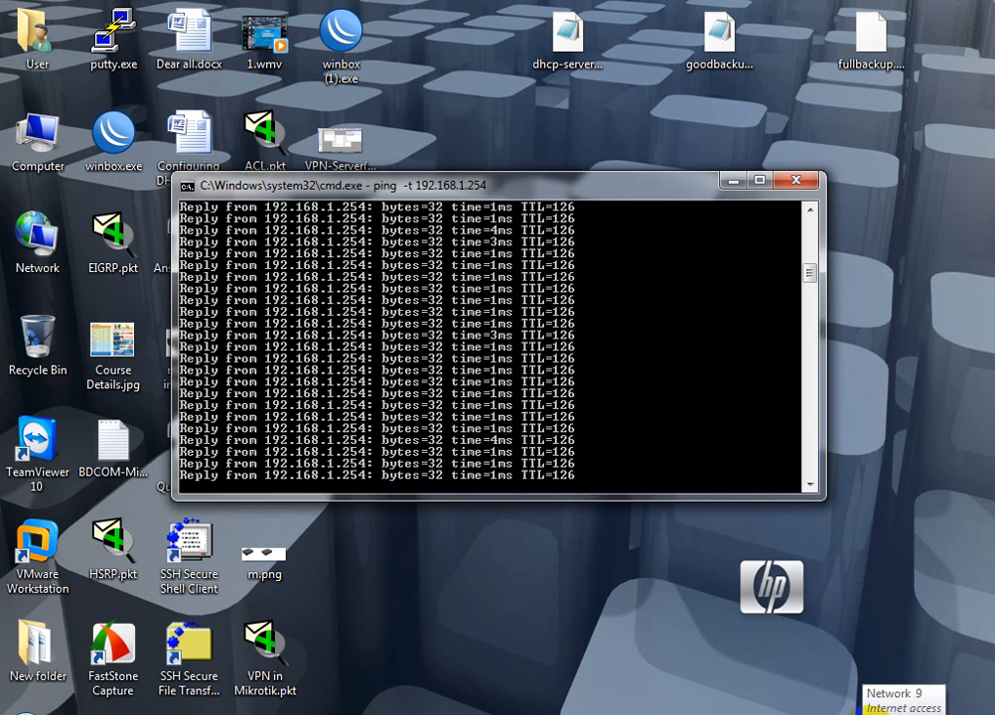
click(874, 713)
click(849, 684)
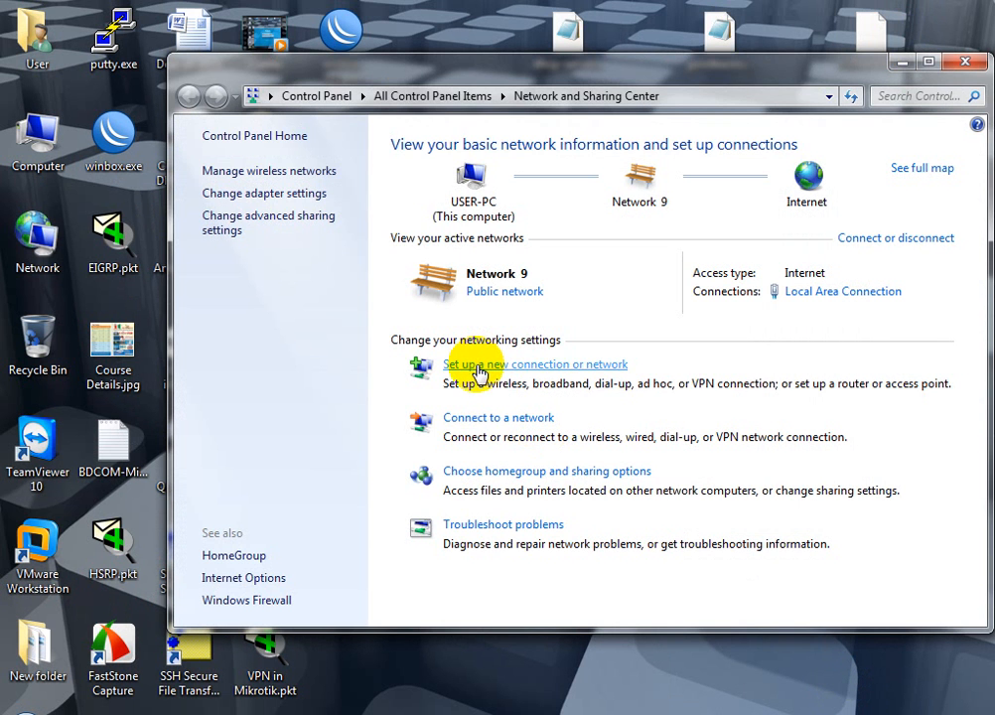
Set up a Connect to a workplace VPN with Internet address 192.168.1.1
click(479, 370)
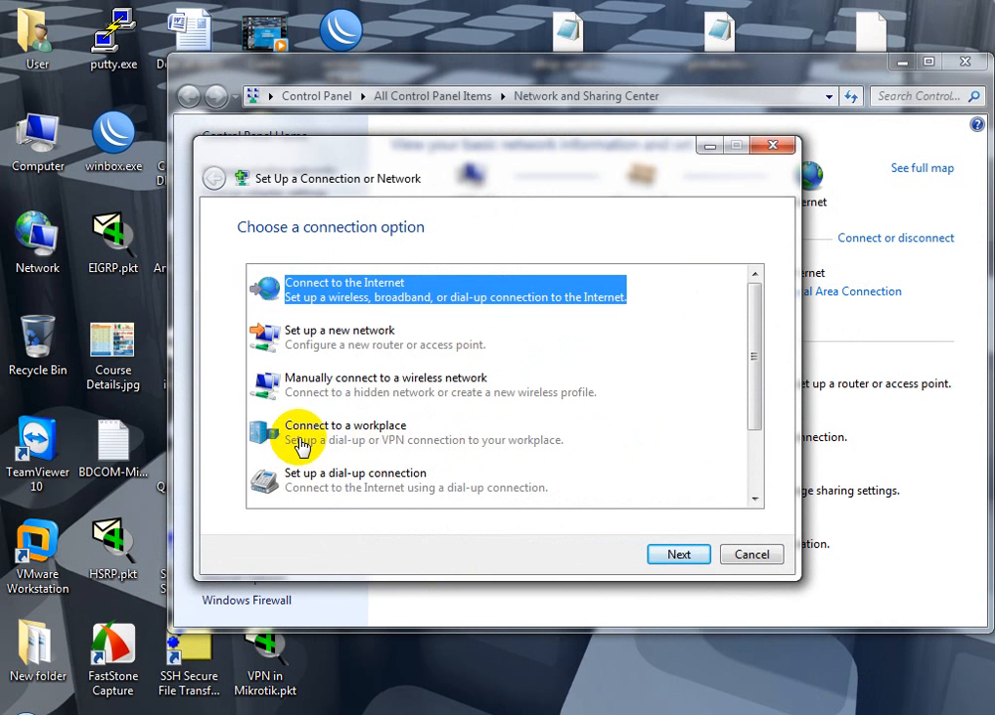
click(270, 437)
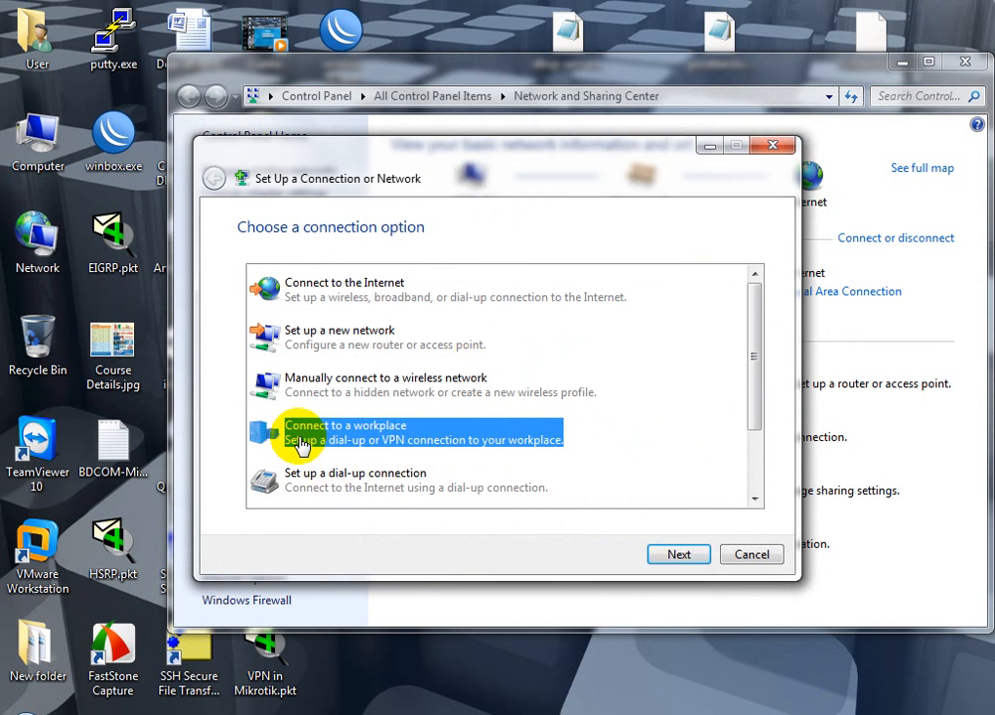
click(681, 553)
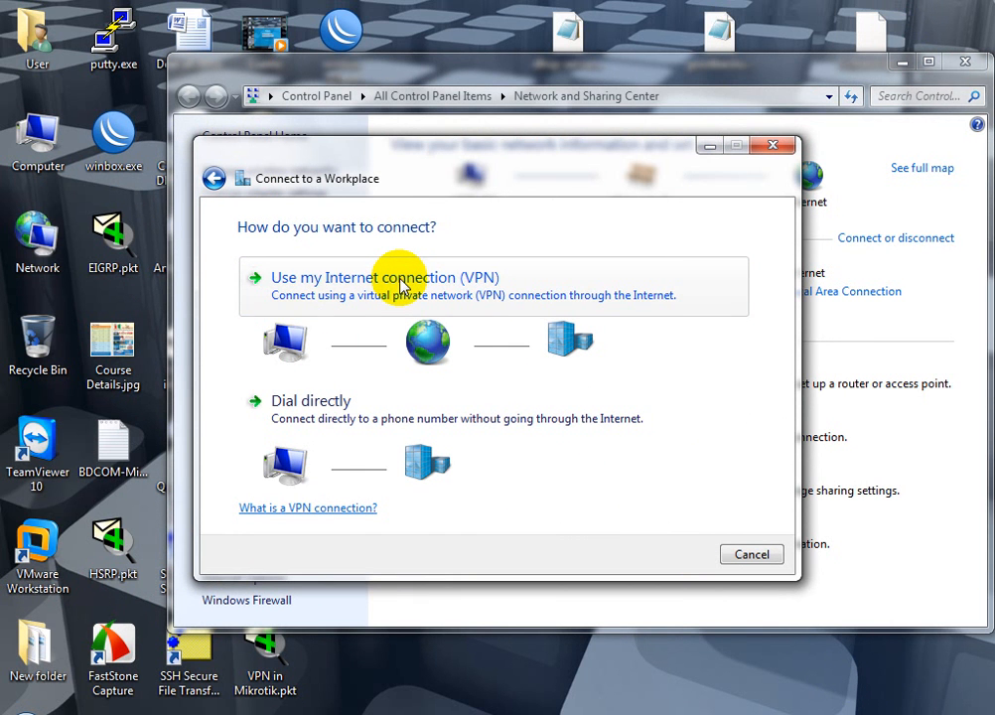
click(401, 283)
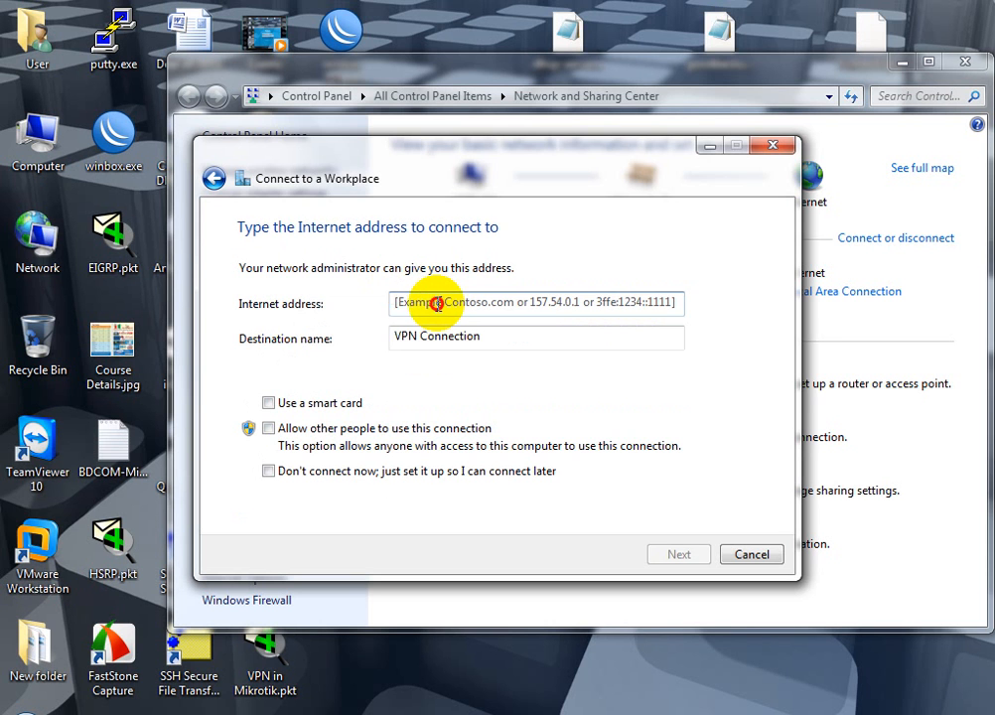
click(437, 304)
text(192)
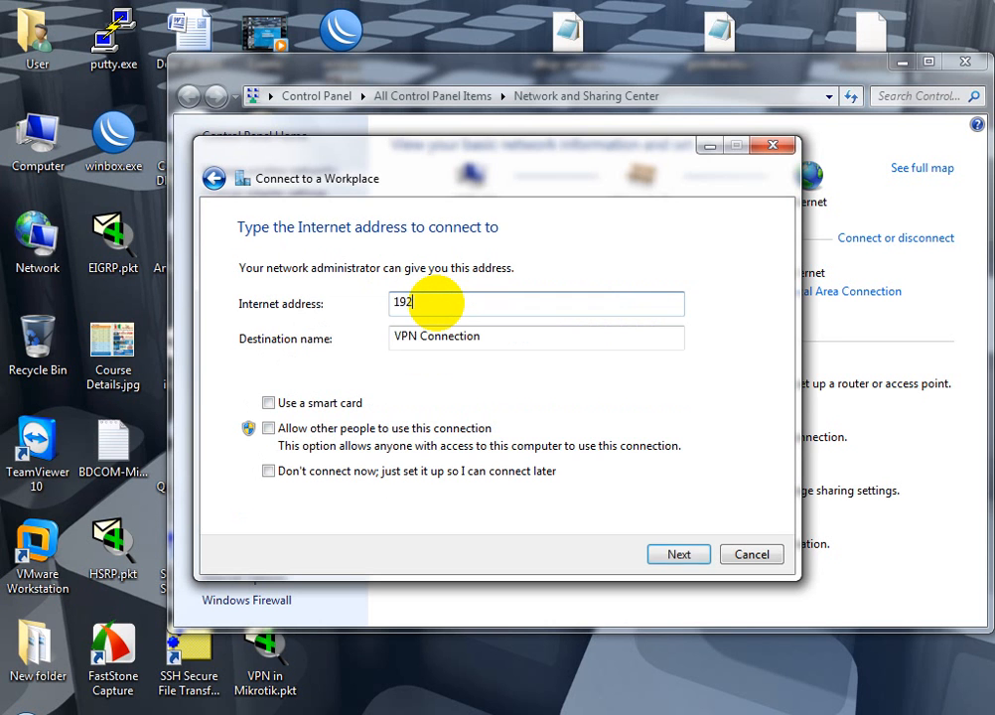
text(.16)
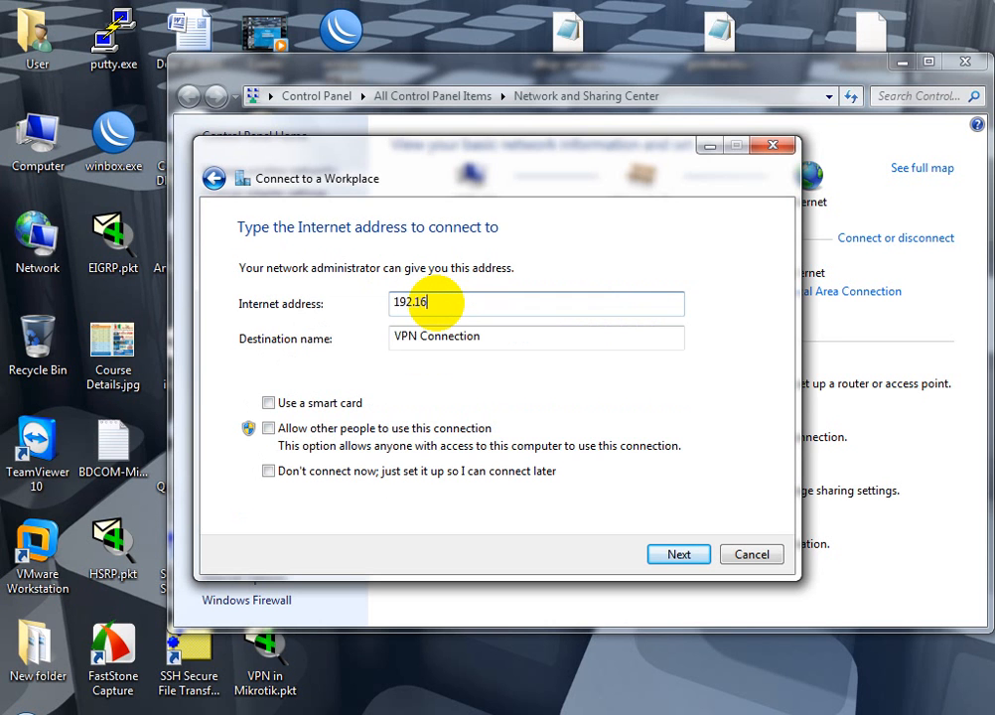
text(8.1.1)
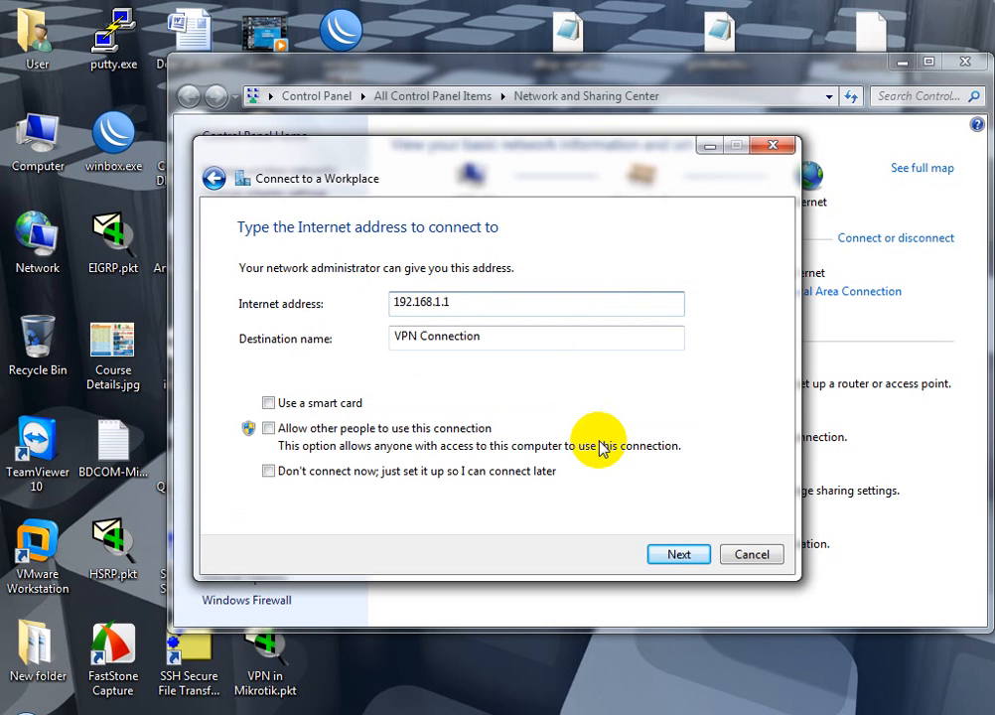
click(679, 554)
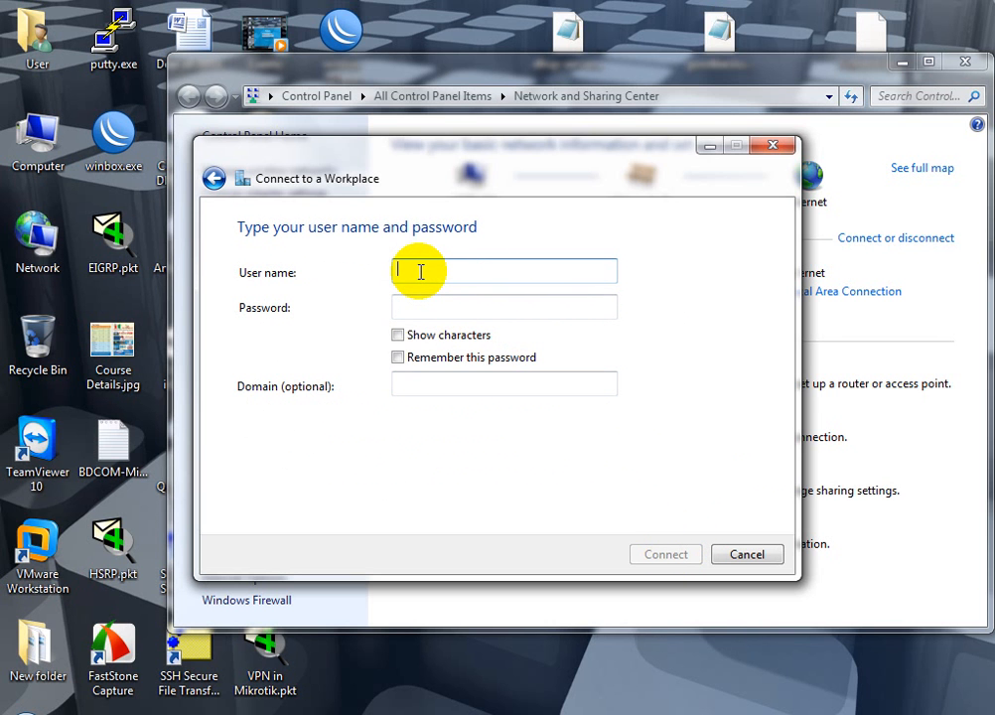
Connect the VPN with the user name and password, then close the wizard
text(user1)
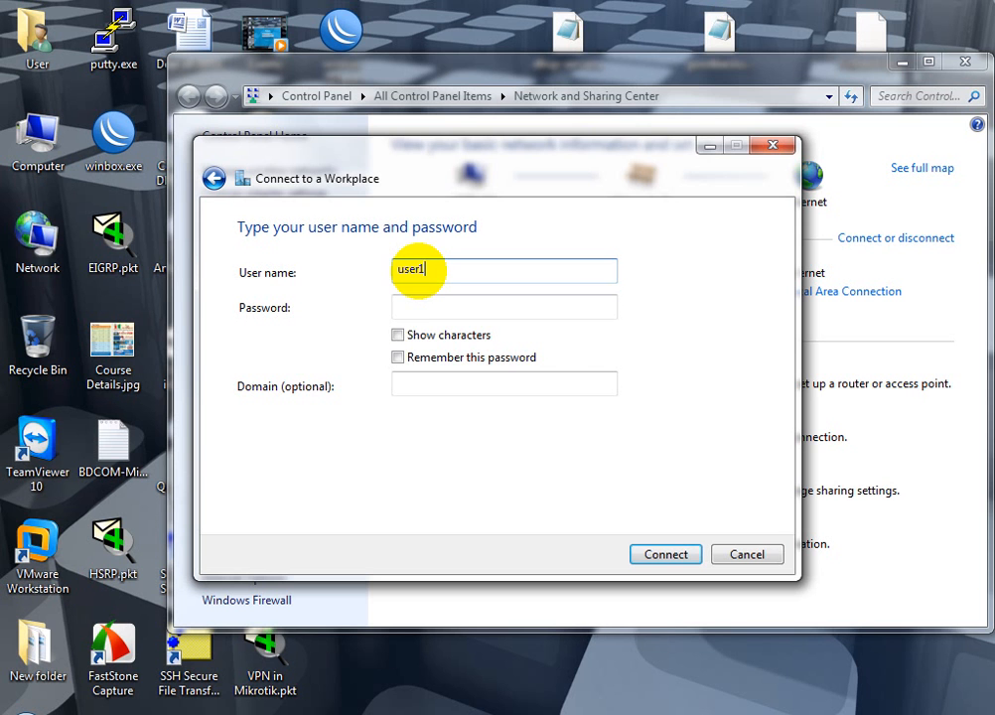
click(420, 304)
text(123)
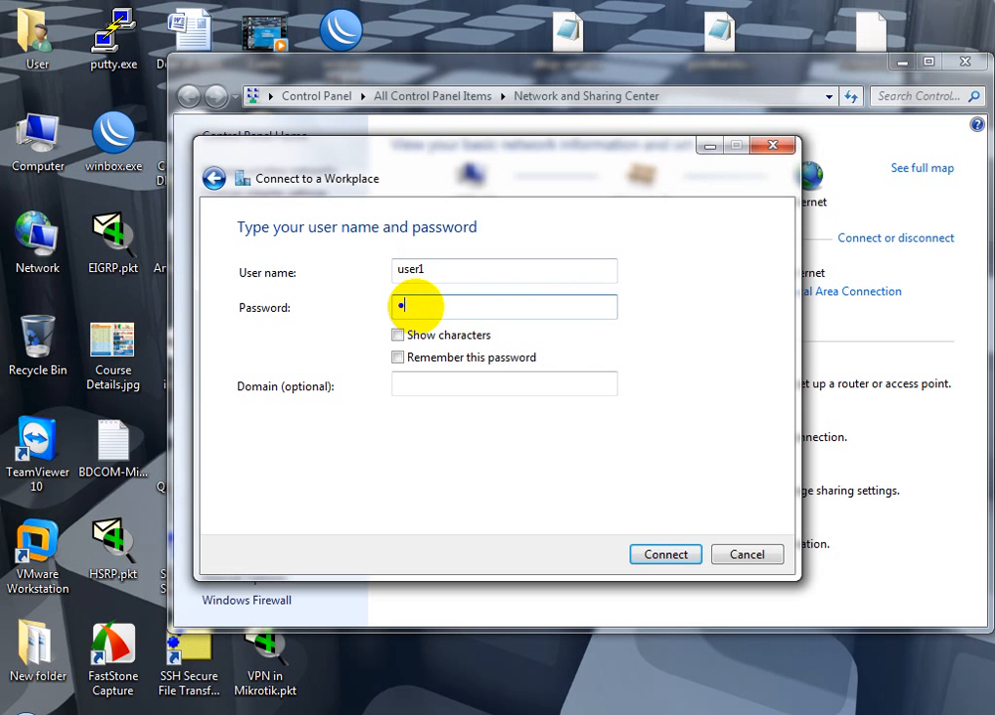
text(45)
click(654, 555)
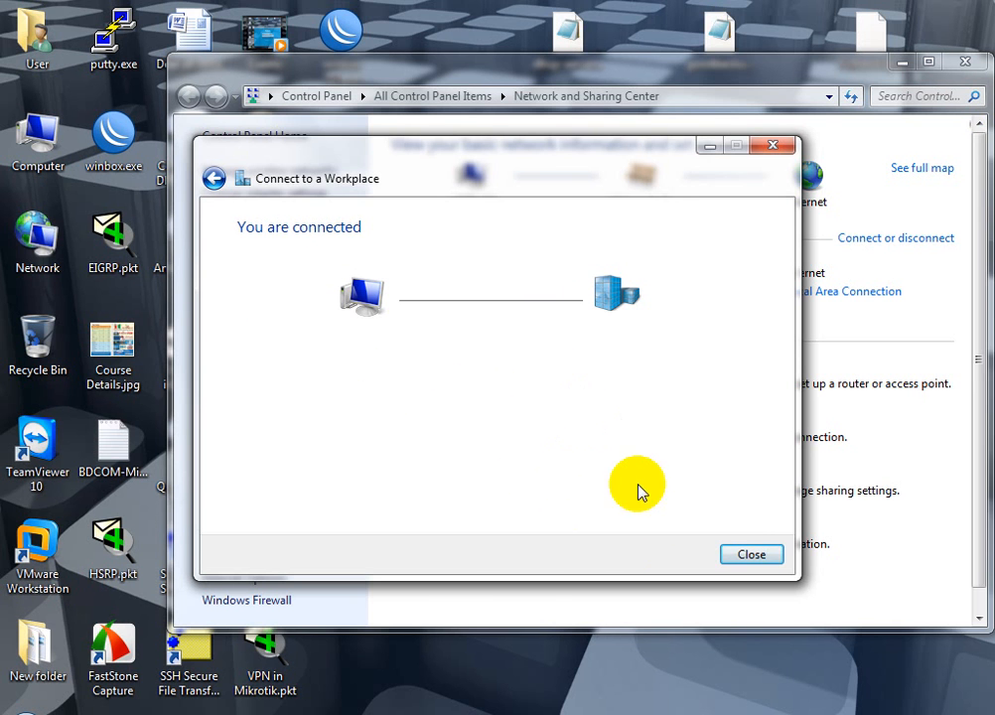
click(773, 561)
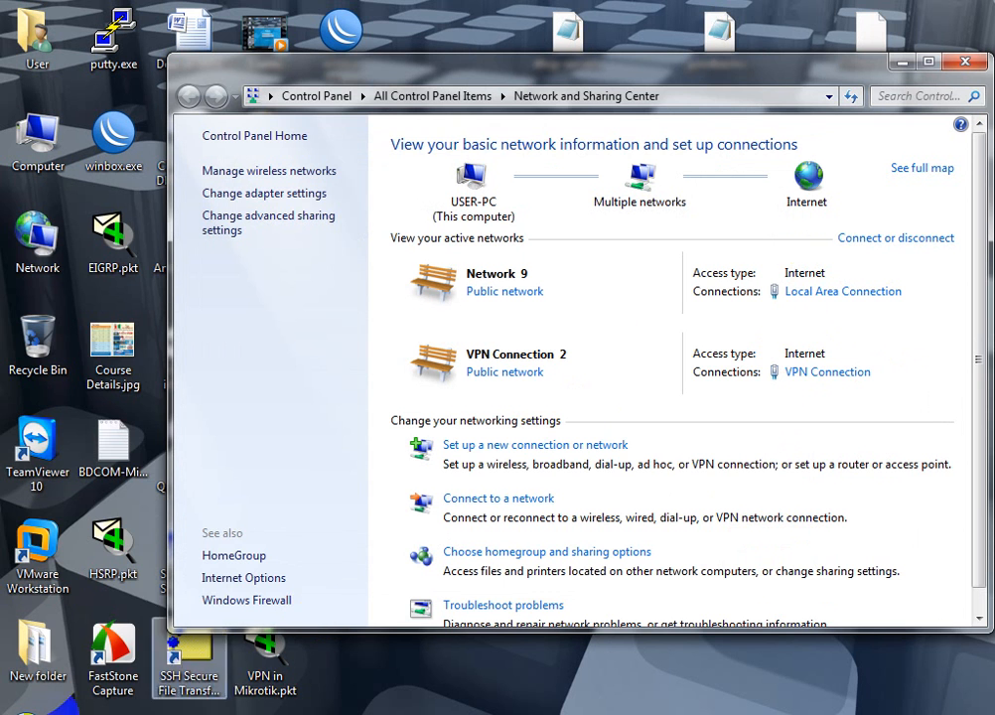
Open Command Prompt and ping 192.168.1.254 four times
click(26, 712)
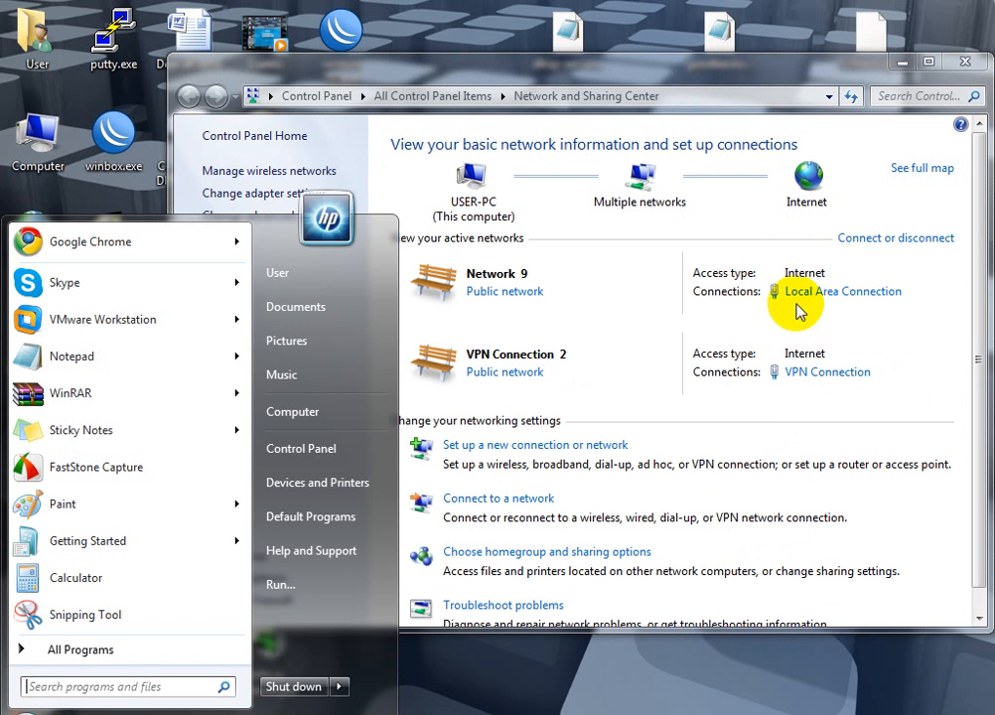
click(62, 686)
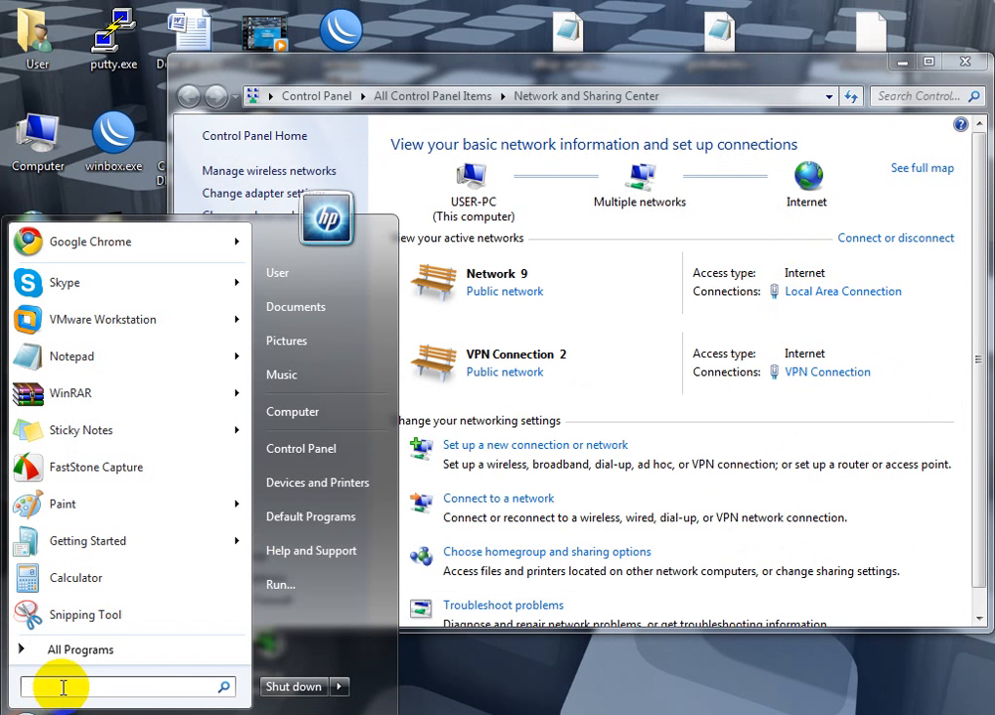
text(cmd)
key(Return)
text(ping)
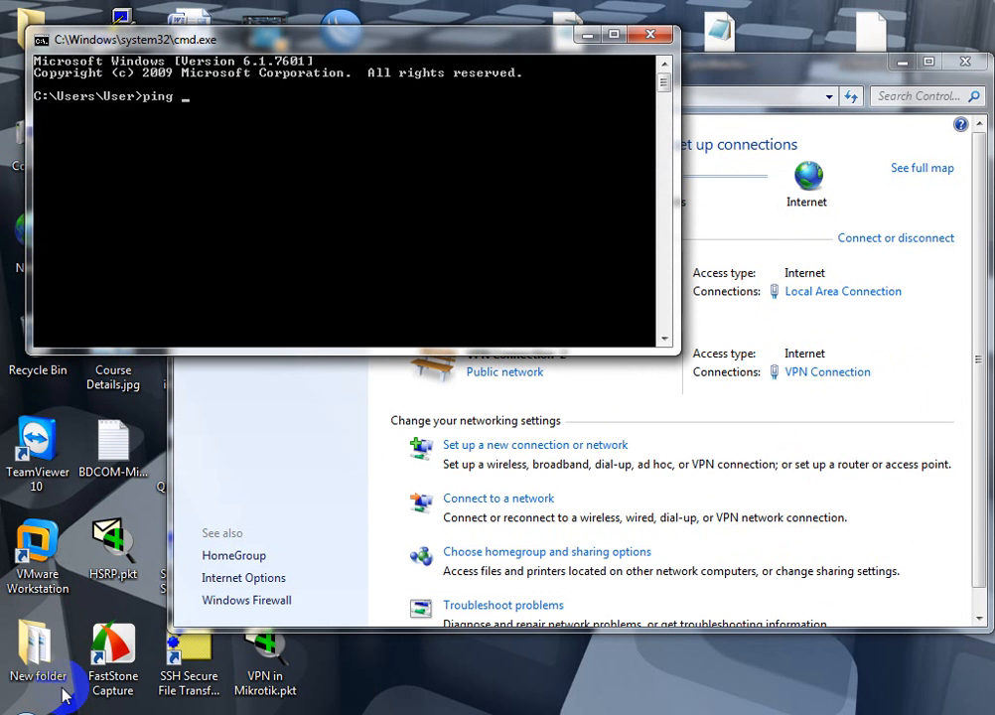
text( 192.168.1.254)
key(Return)
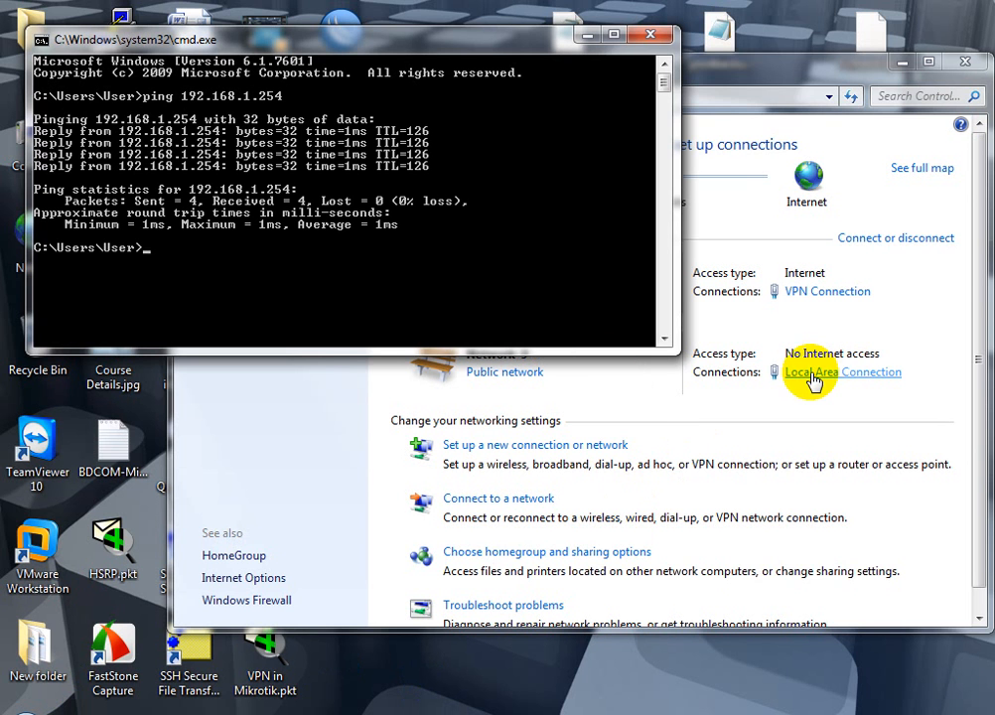
Rerun the ping as 'ping 192.168.1.254 -t' for continuous replies
click(492, 305)
key(Up)
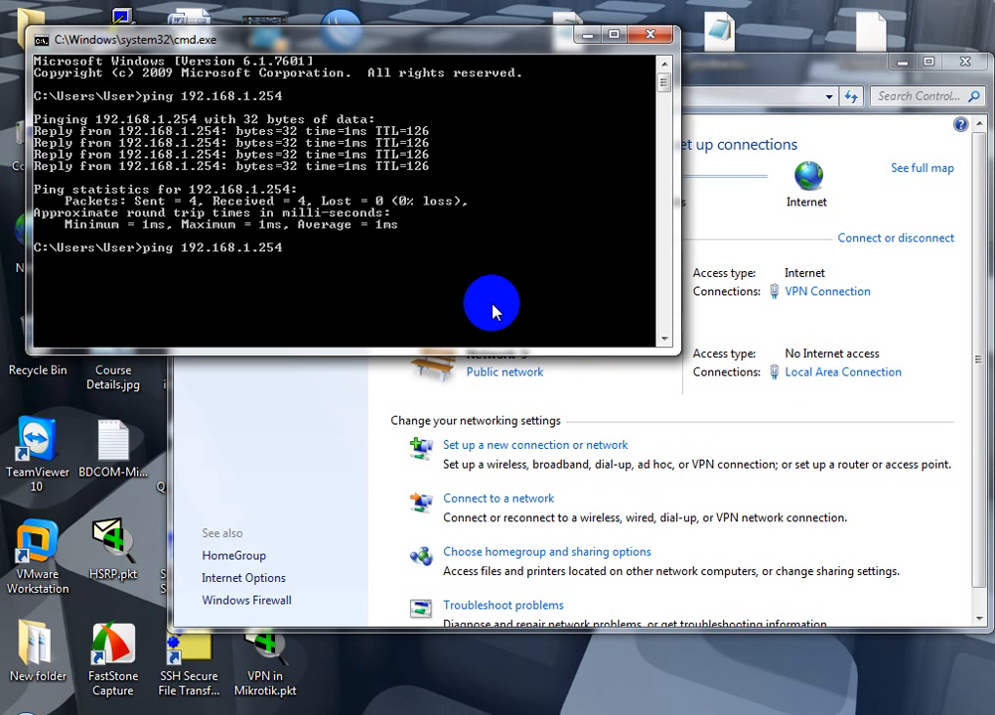
text(-t)
key(Left)
key(Return)
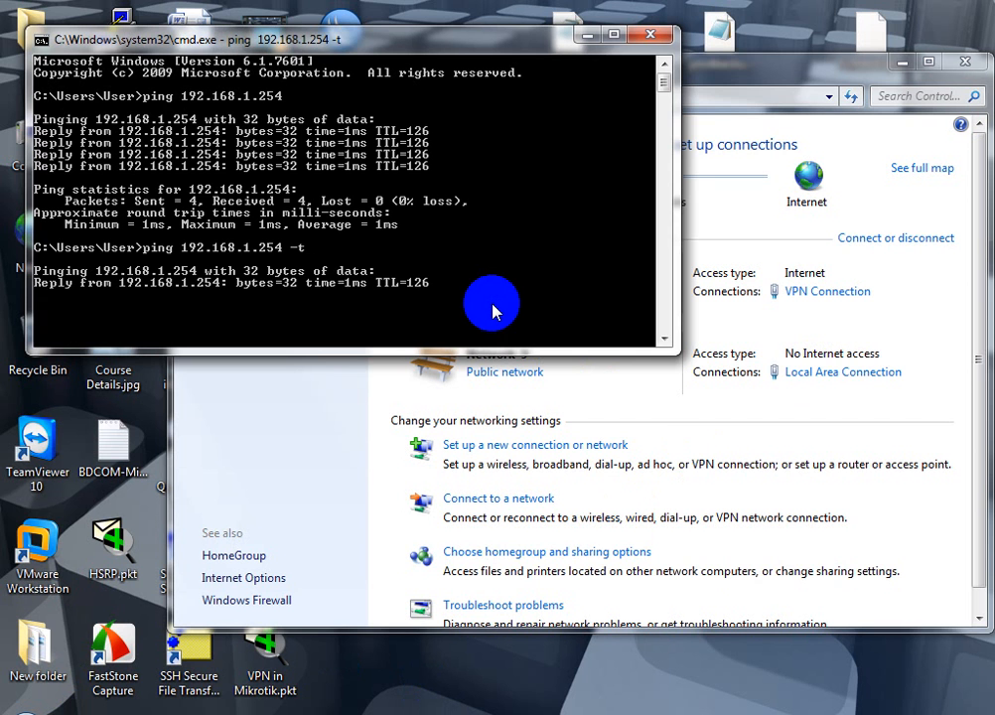
click(814, 377)
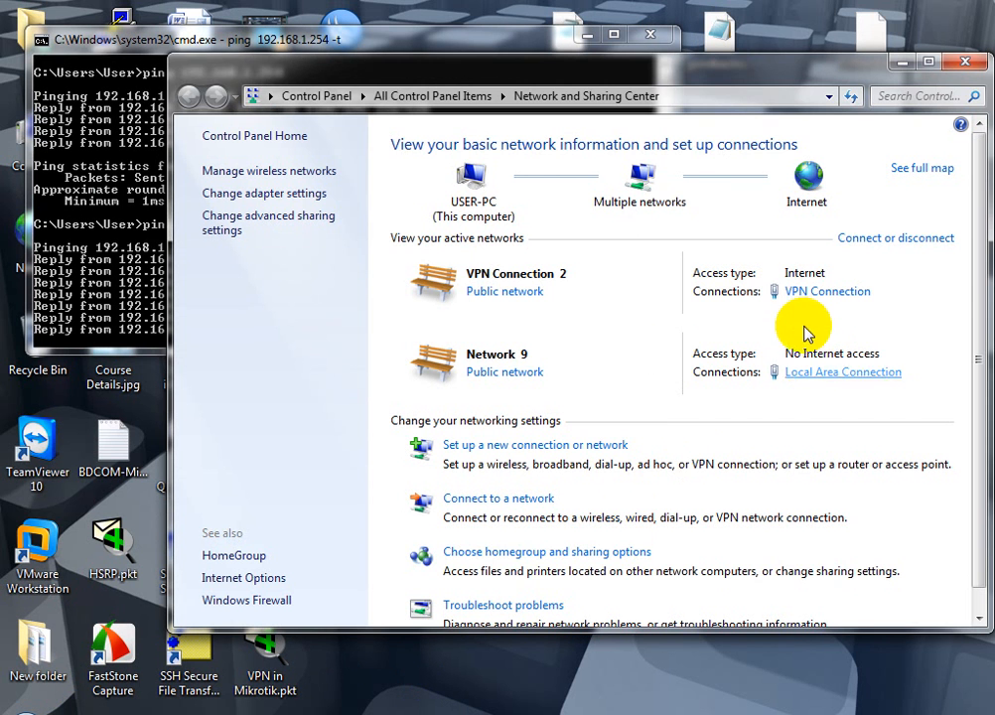
Show the VPN connection's details: IPv4 10.0.0.2, DNS 8.8.8.8 and 8.8.4.4
click(817, 296)
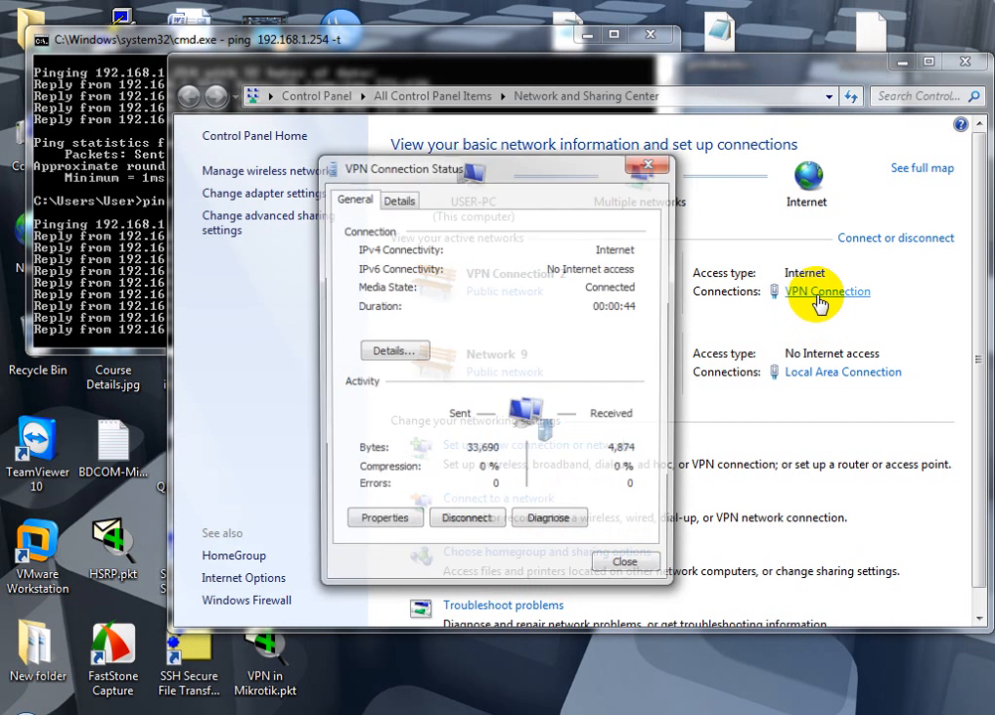
click(377, 352)
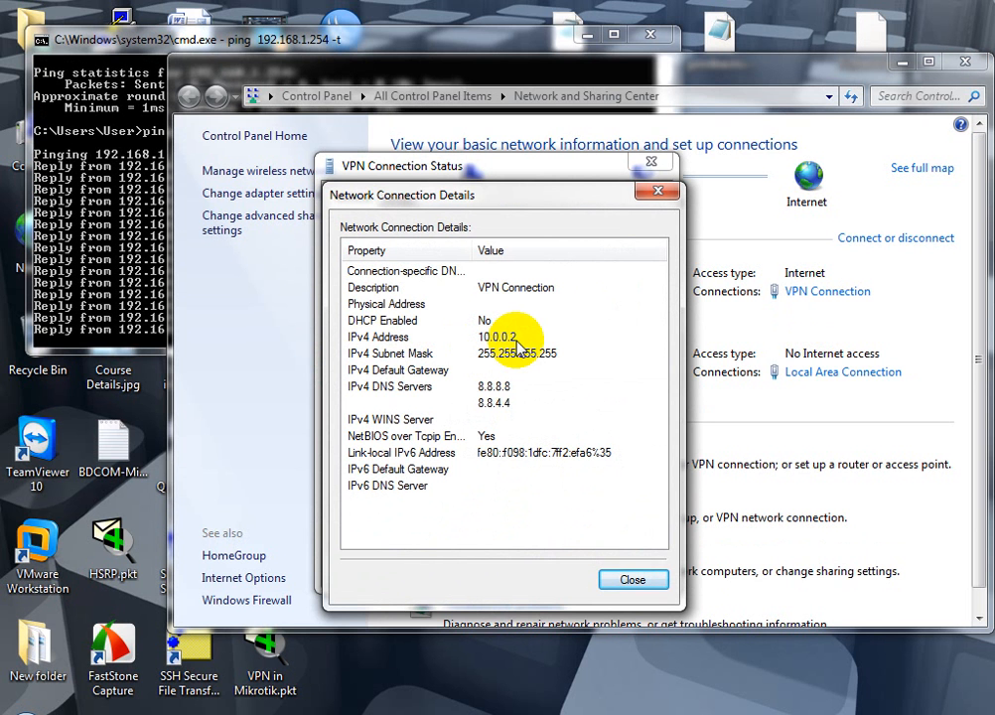
click(130, 326)
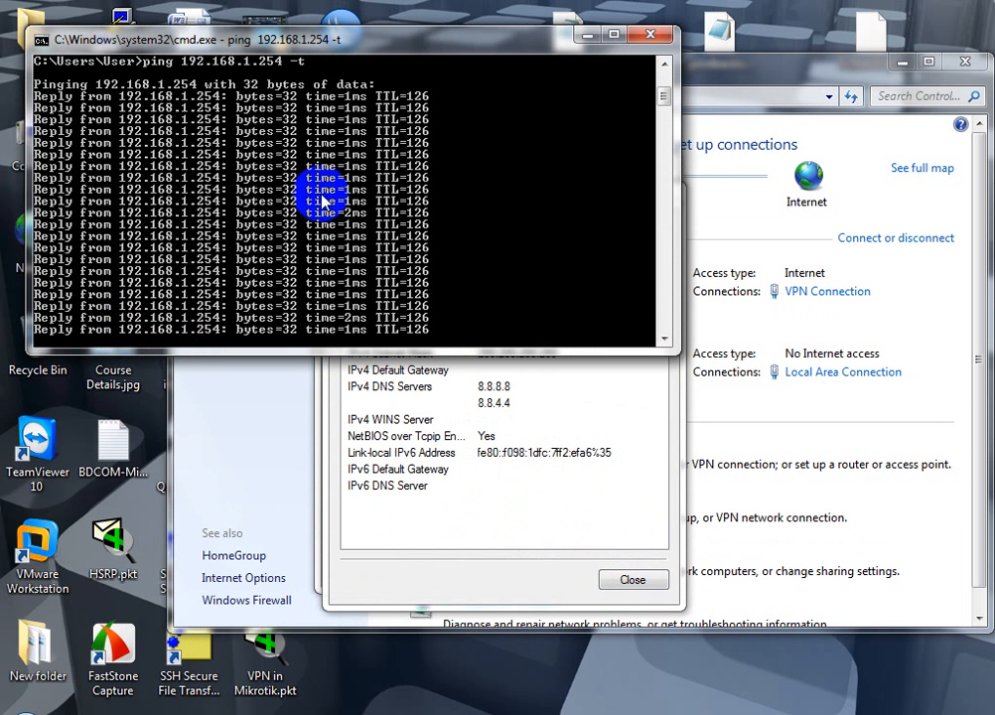
click(27, 712)
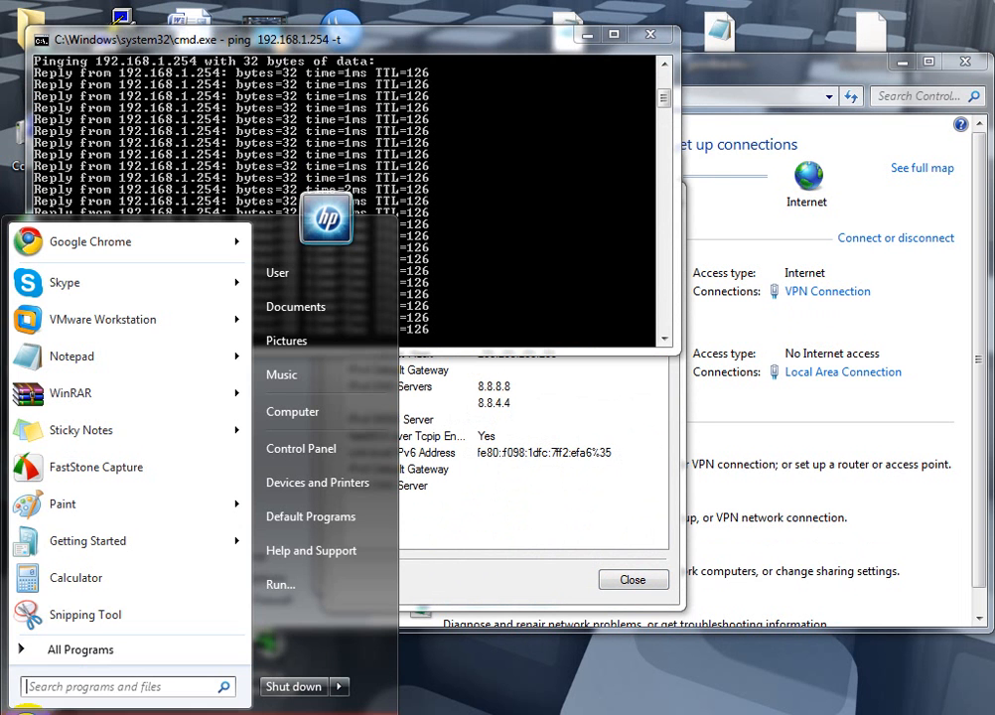
Open a second Command Prompt and run 'ping -t google.com'
text(cmd)
key(Return)
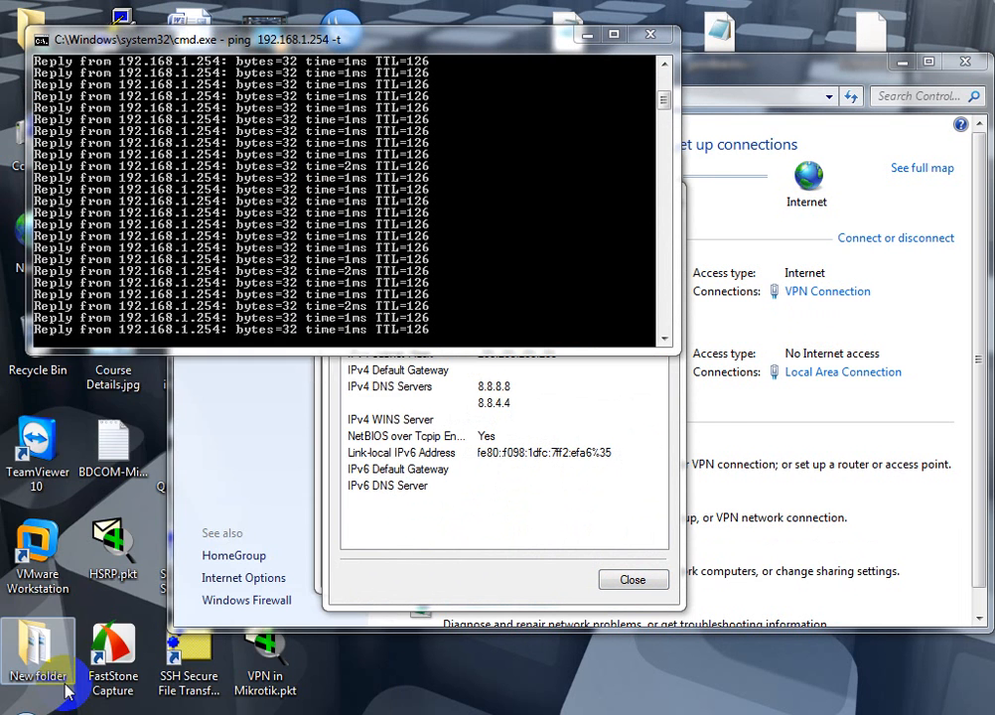
text(ping)
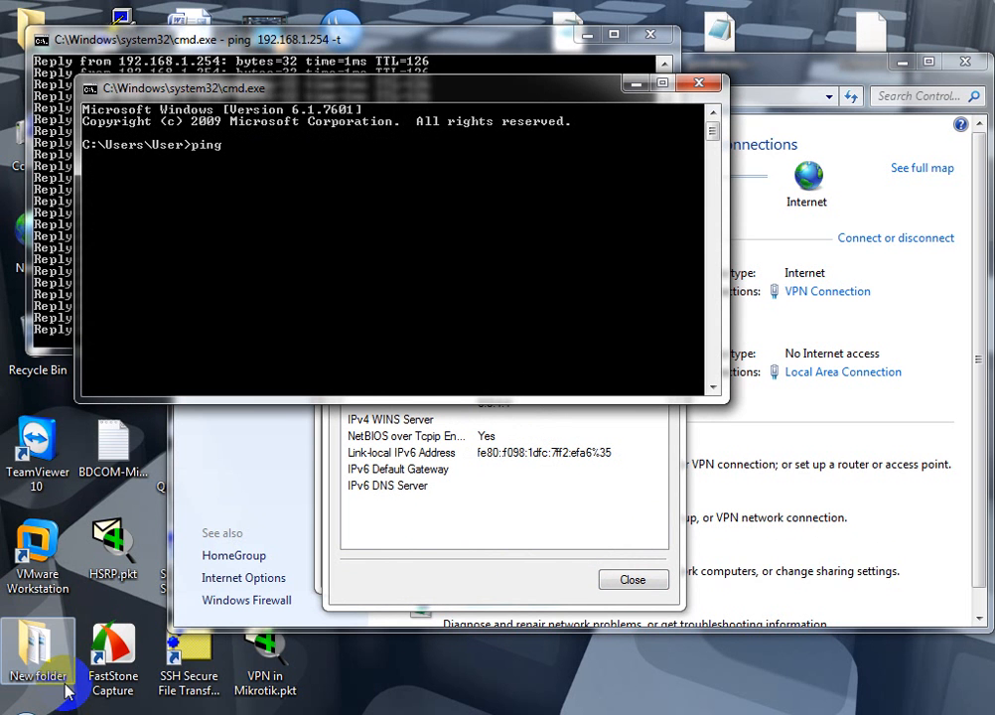
text( -t google.com)
key(Return)
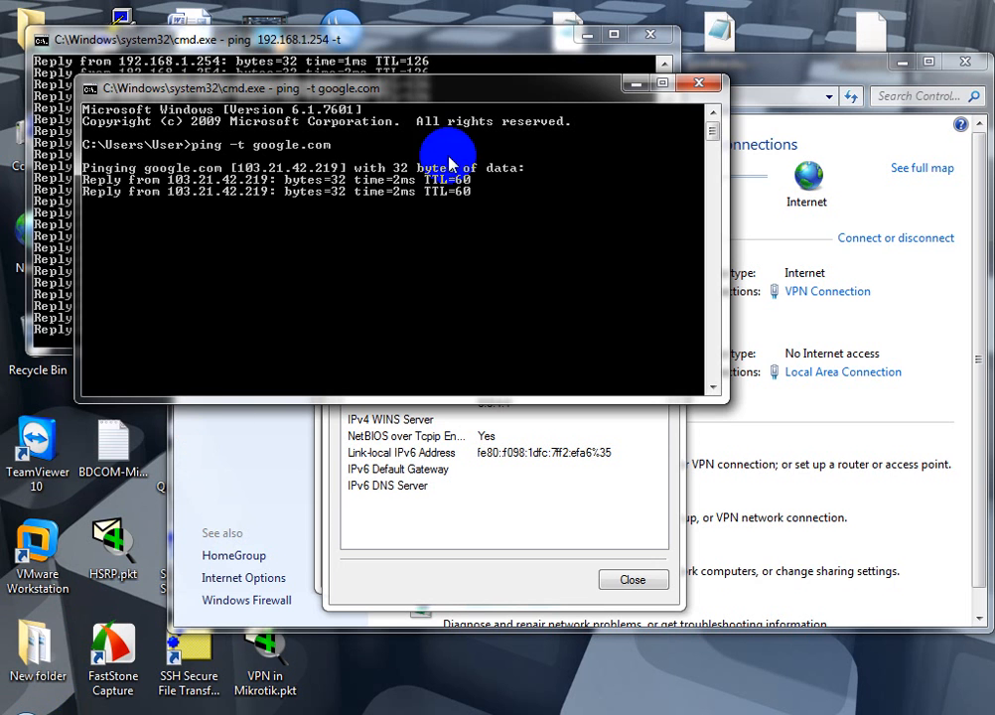